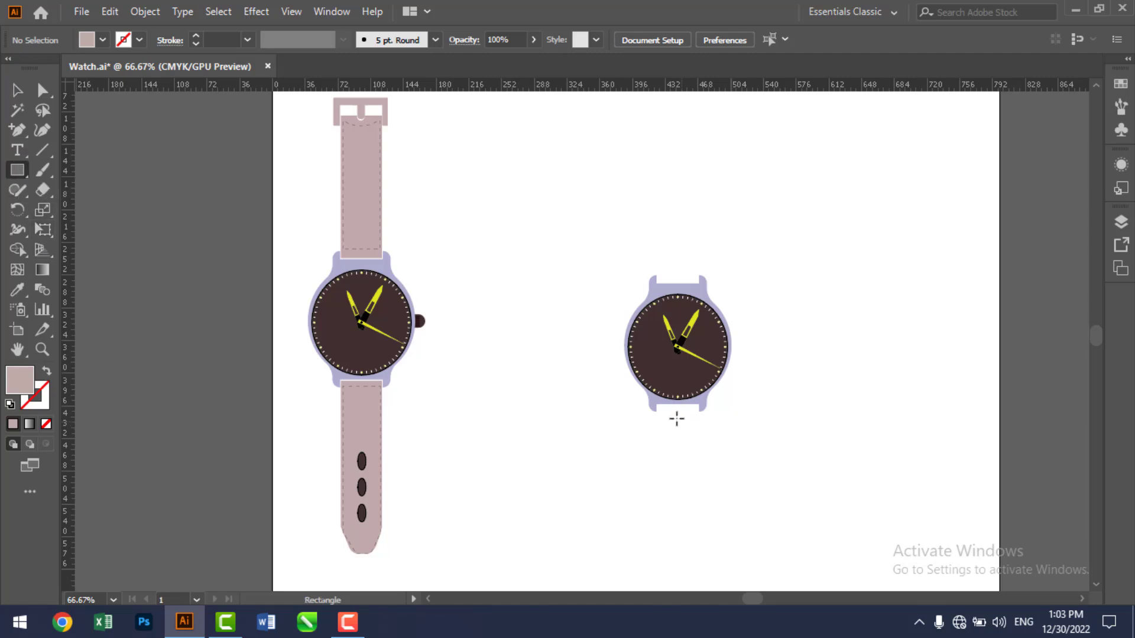
- Draw a tall pink strap rectangle below the right watch's case and move its upper end into the gap between the lower lugs
drag(659, 412, 698, 568)
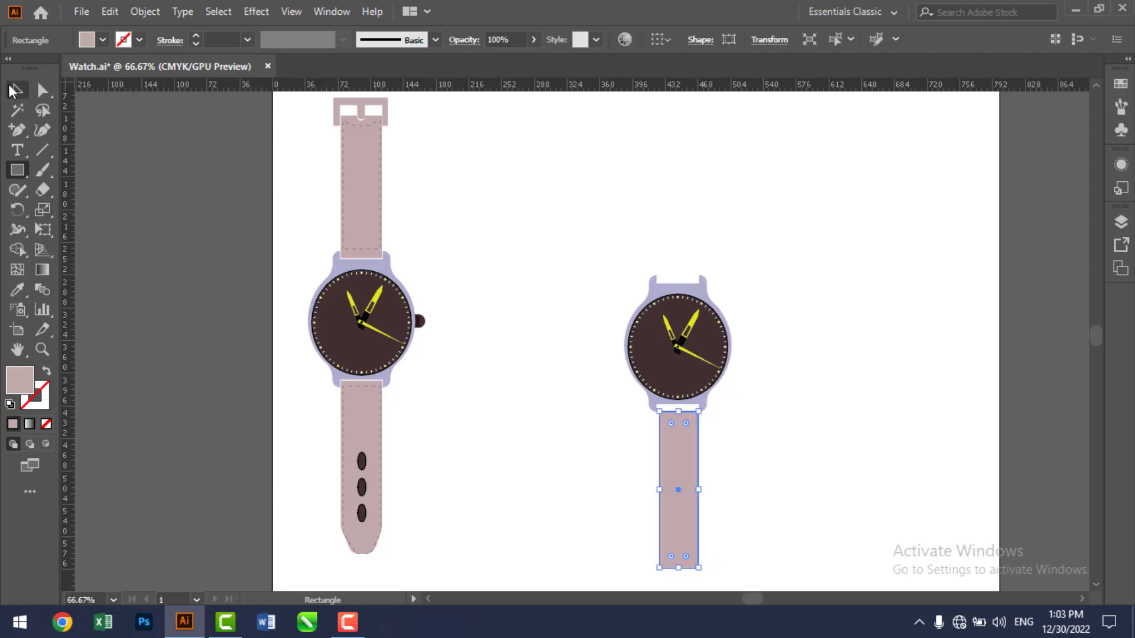
click(15, 90)
key(z)
drag(621, 374, 816, 468)
drag(681, 434, 811, 468)
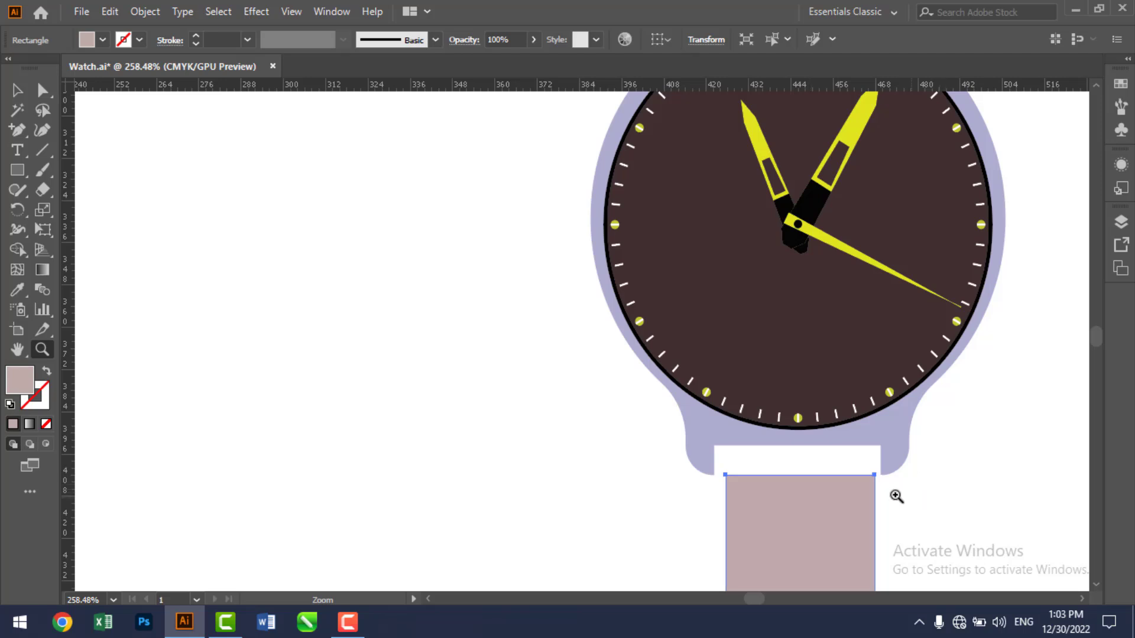
key(v)
drag(827, 509, 810, 487)
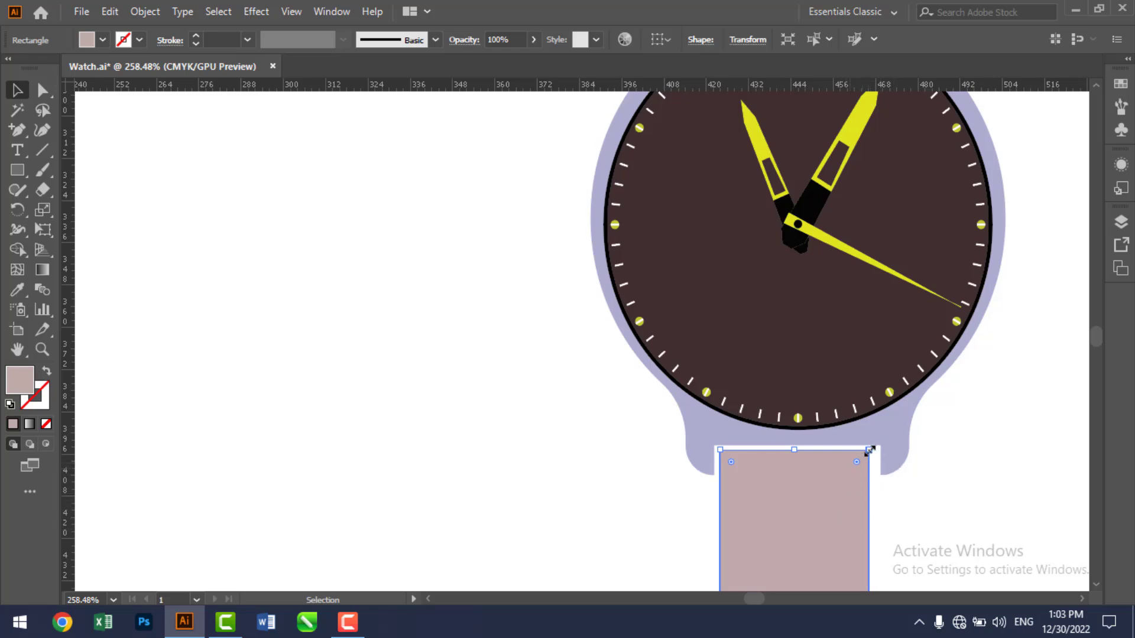
- Widen the strap rectangle to about 45 pt so it nearly fills the gap between the lower lugs
drag(869, 451, 875, 451)
key(Right)
key(Right)
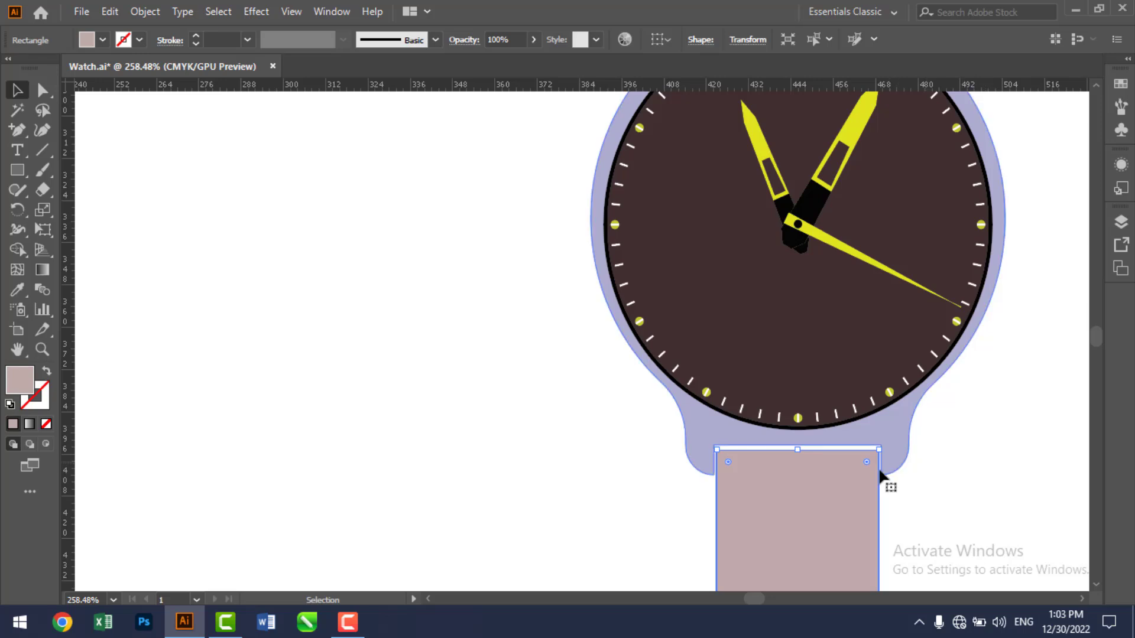
drag(881, 452, 874, 445)
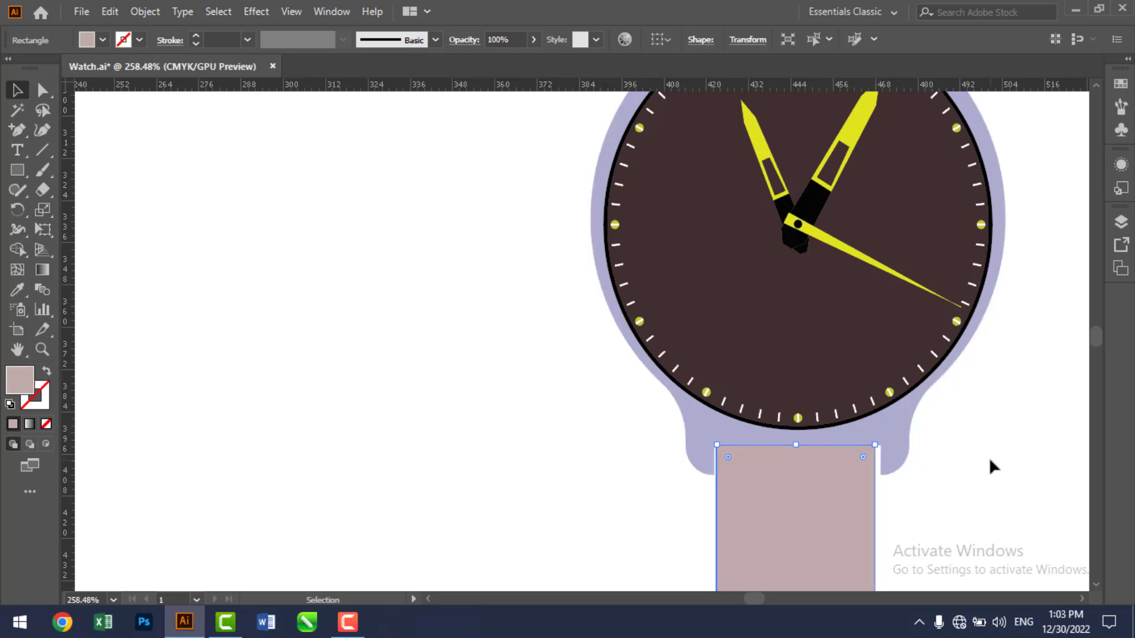
- Nudge the strap rectangle until it sits centred between the lugs with a thin gap below the case
key(Right)
key(Right)
key(Left)
key(Left)
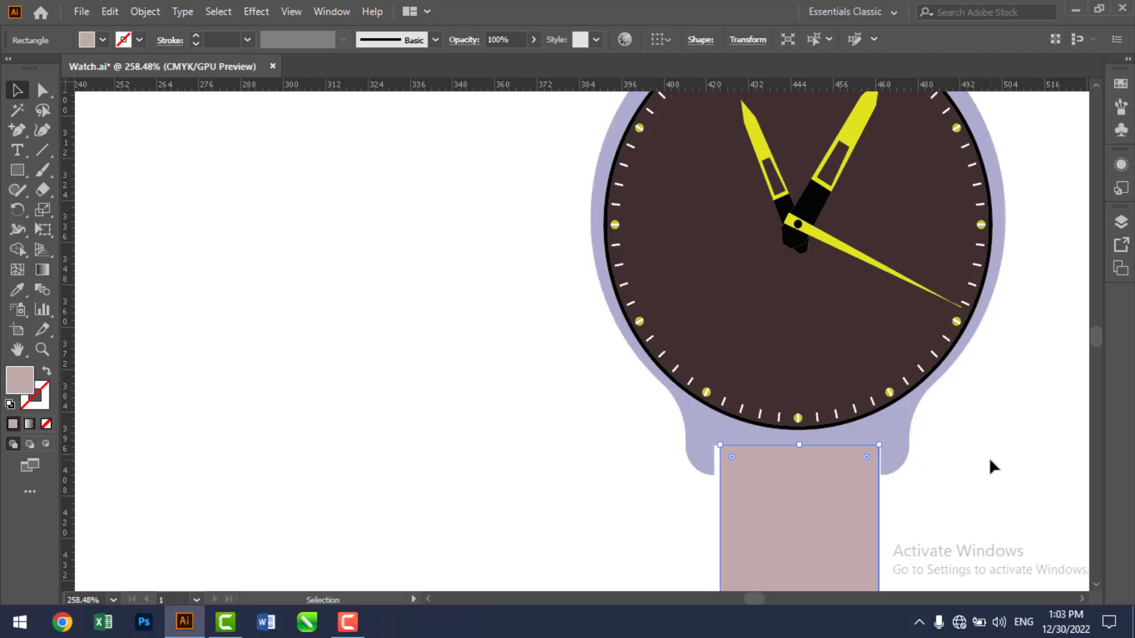
key(Down)
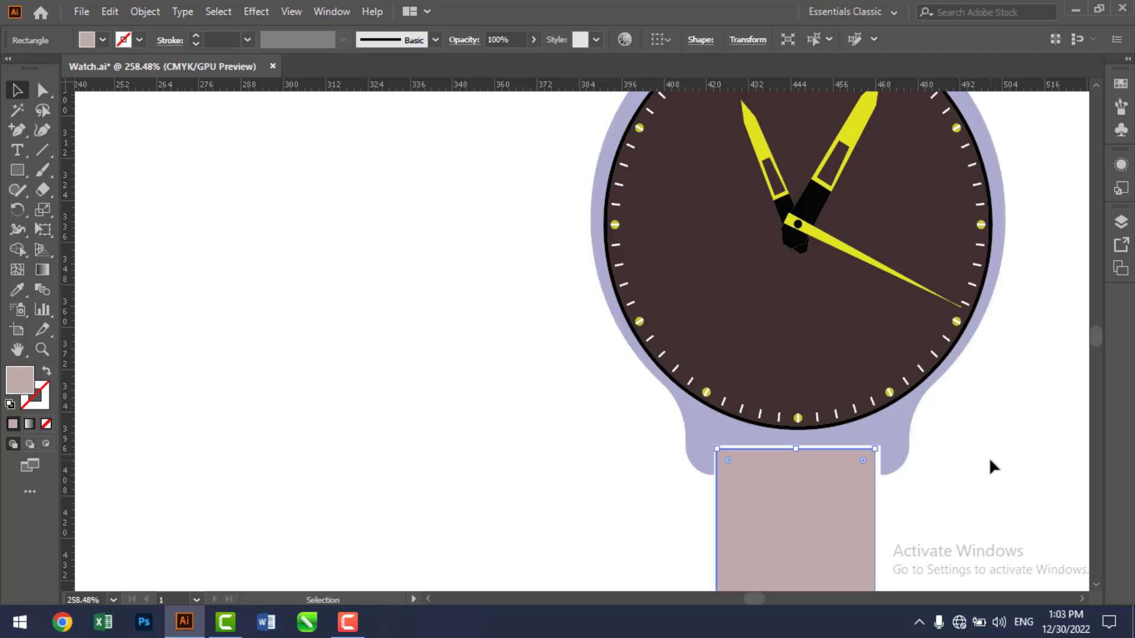
key(Right)
key(Right)
key(Right)
key(Left)
key(Left)
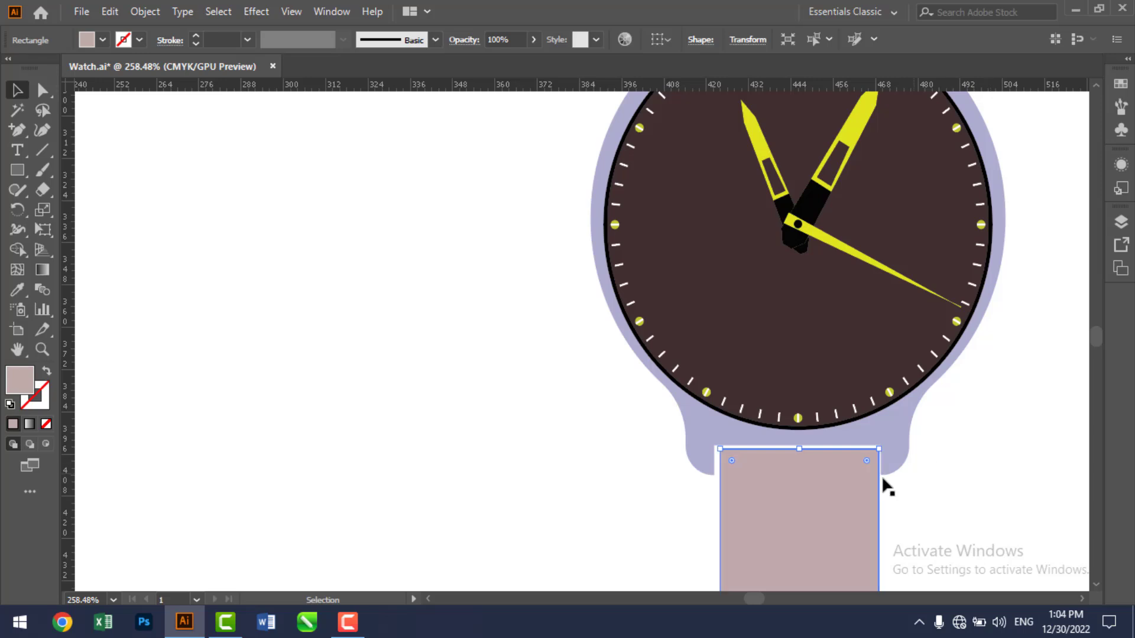
drag(815, 492, 815, 491)
click(921, 463)
- Add anchor points on both long sides of the strap near its lower end and at the middle of the bottom edge
key(z)
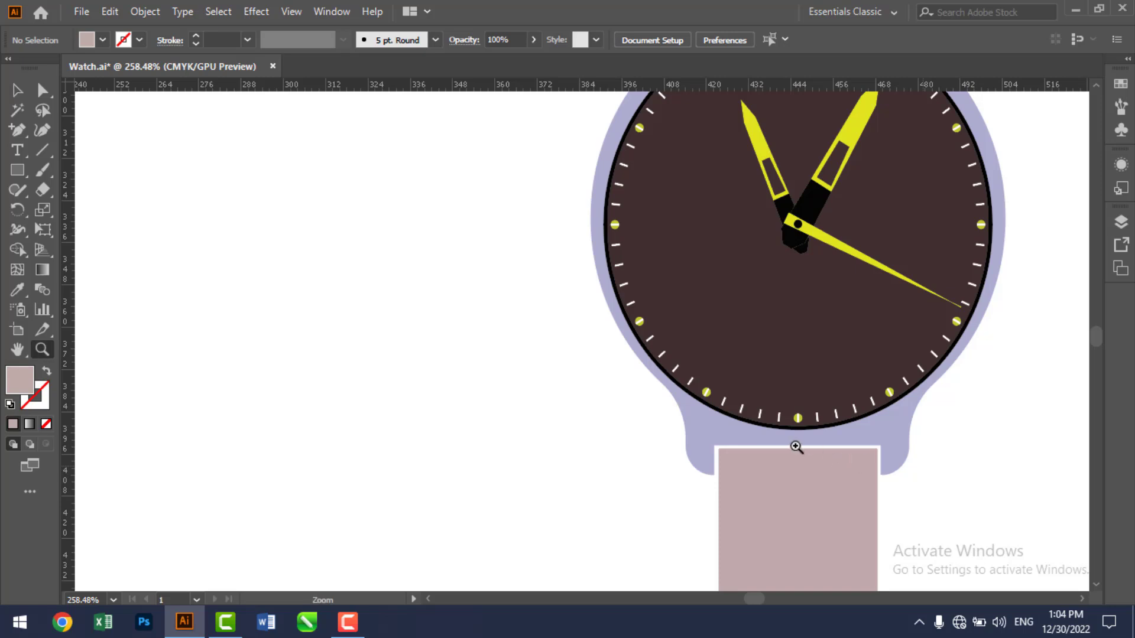
alt+click(798, 447)
alt+click(792, 459)
alt+click(474, 327)
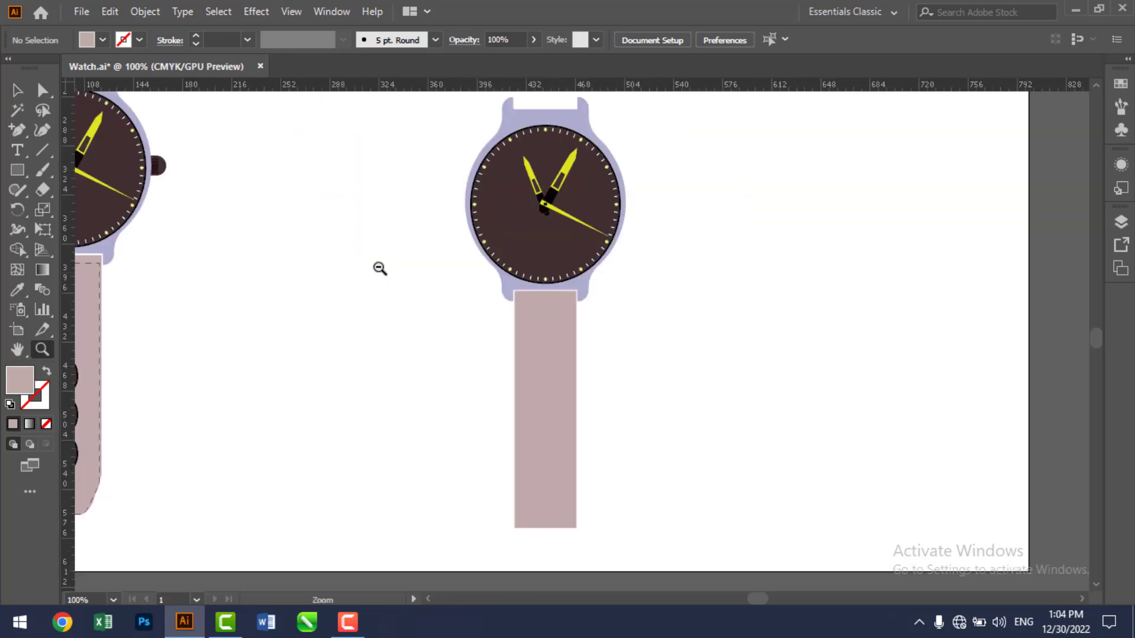
alt+click(542, 321)
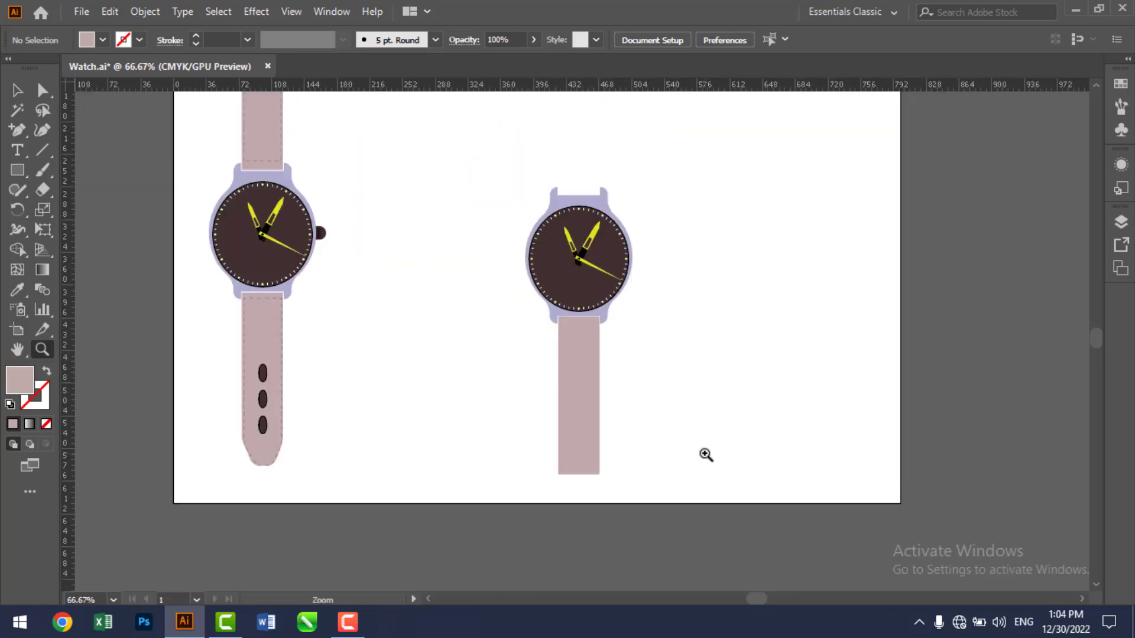
drag(549, 463, 731, 522)
drag(626, 476, 578, 487)
drag(18, 129, 98, 150)
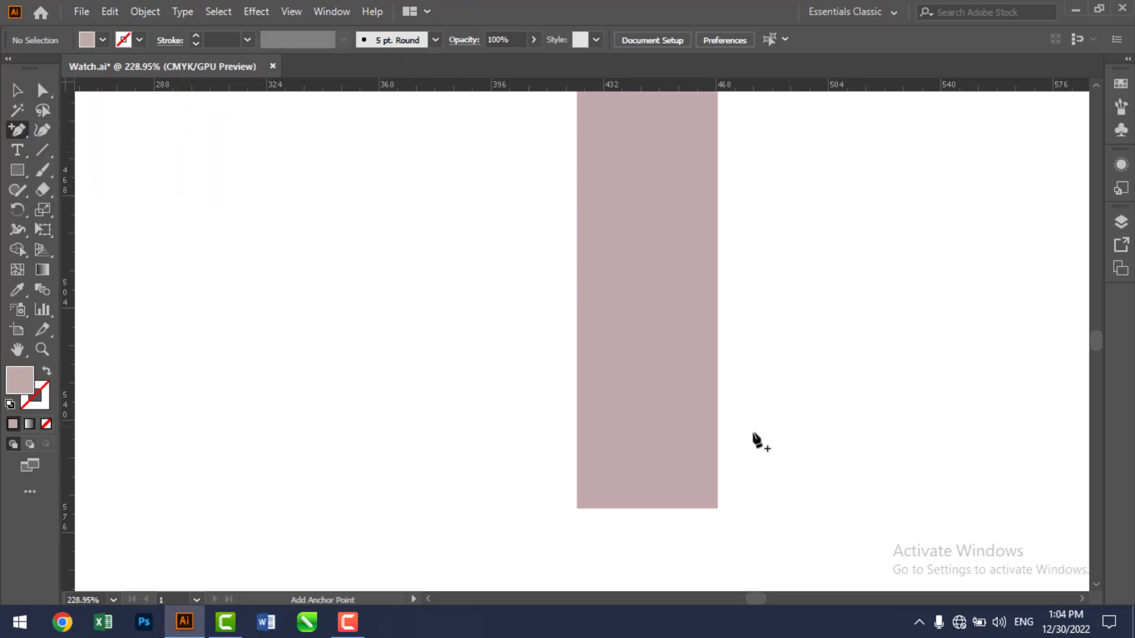
click(577, 395)
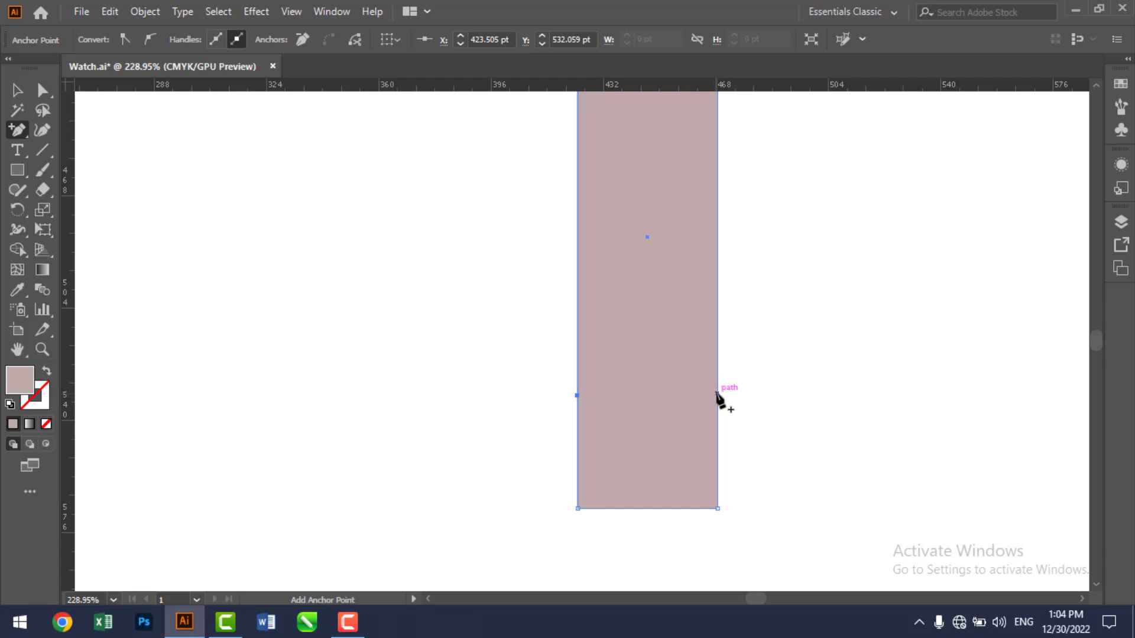
click(716, 394)
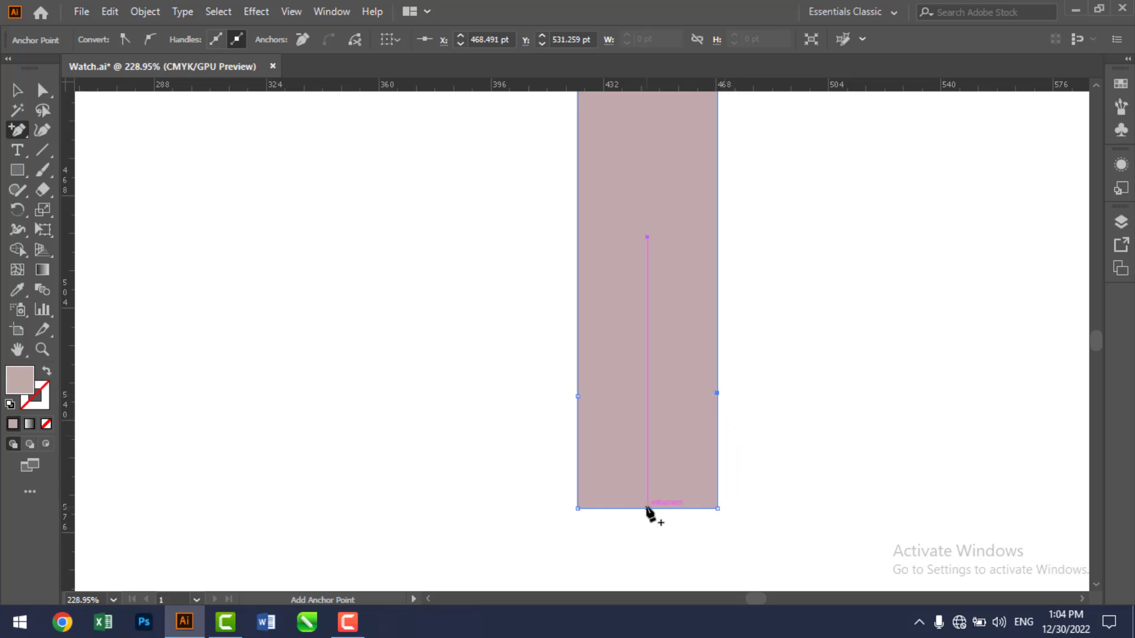
click(17, 89)
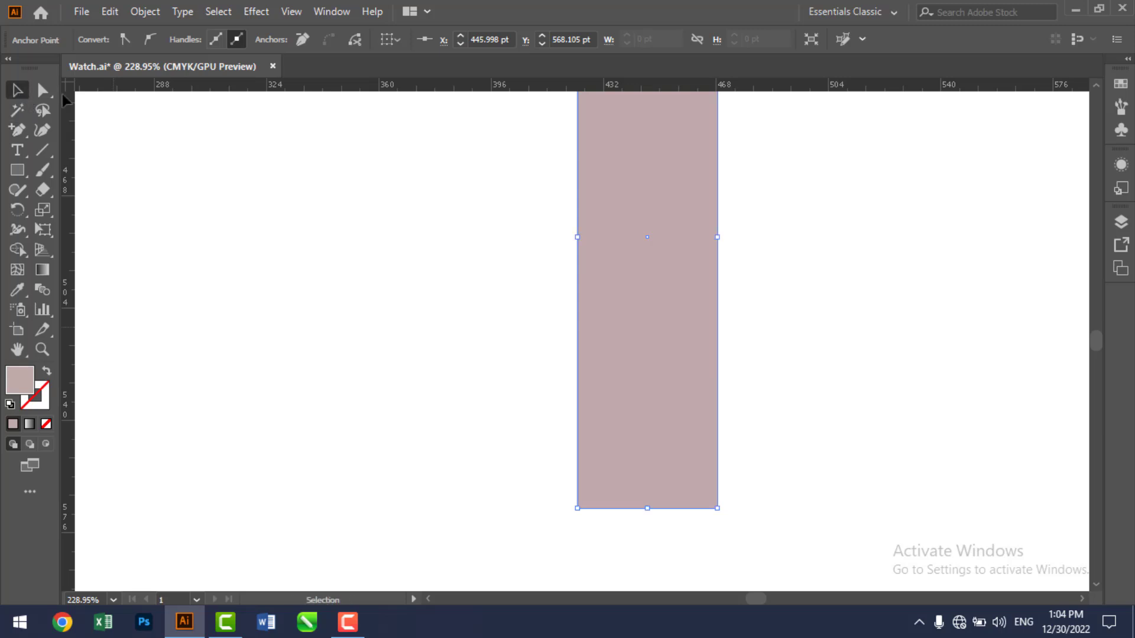
- Try tapering the strap's lower-left corner inward by about 8 pt and rounding it with a radius of about 14 pt
click(45, 92)
drag(594, 523, 600, 529)
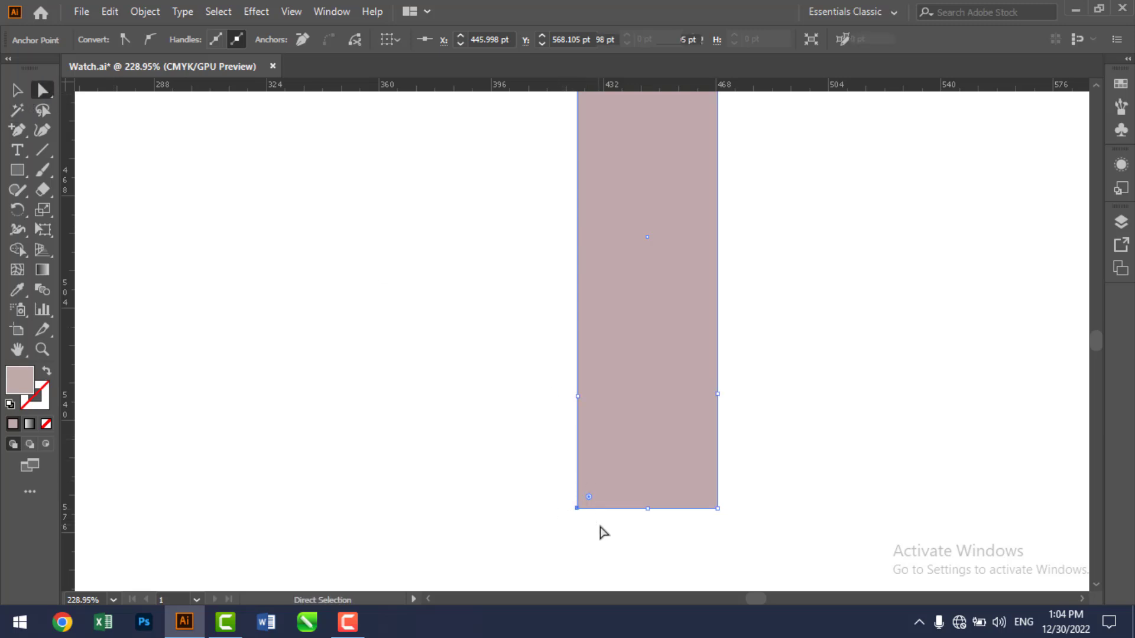
key(Right)
key(Right)
key(Right)
key(Right)
key(Right)
key(Right)
key(Right)
key(Right)
key(Right)
key(Right)
key(Right)
key(Right)
key(Right)
key(Right)
key(Right)
key(Right)
key(Right)
key(Right)
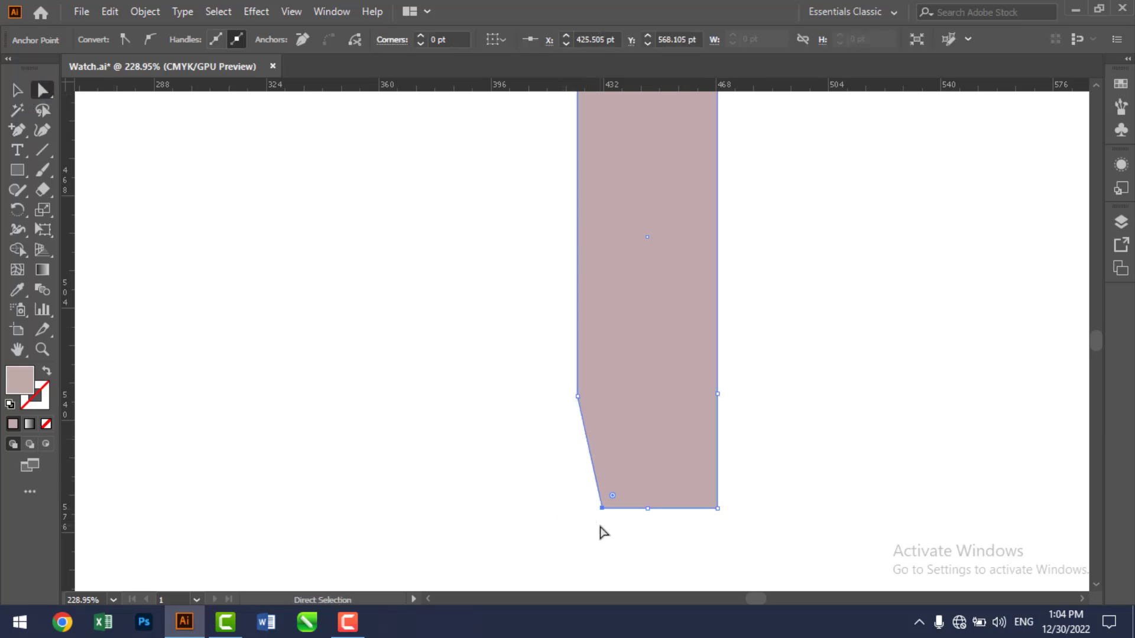
key(Left)
key(Left)
key(Left)
key(Left)
key(Left)
key(Left)
key(Left)
key(Left)
key(Left)
key(Left)
key(Left)
key(Left)
key(Left)
key(Left)
key(Left)
key(Left)
key(Left)
key(Left)
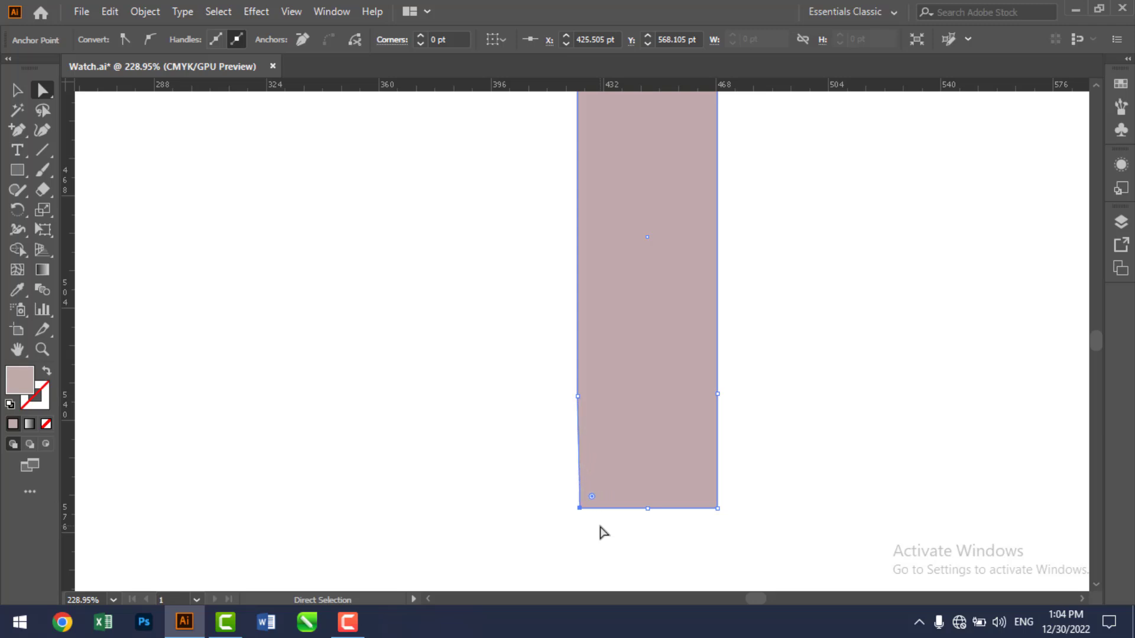
key(Right)
key(Right)
key(Right)
key(Right)
key(Right)
key(Right)
key(Right)
key(Right)
key(Right)
key(Right)
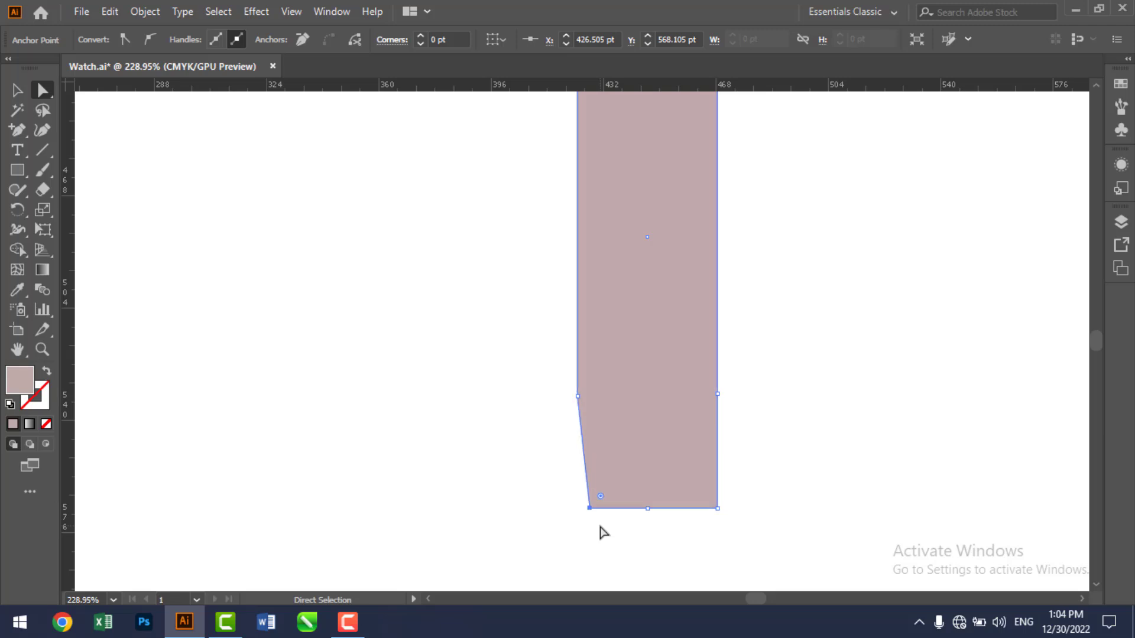
key(Right)
key(Right)
key(Right)
key(Right)
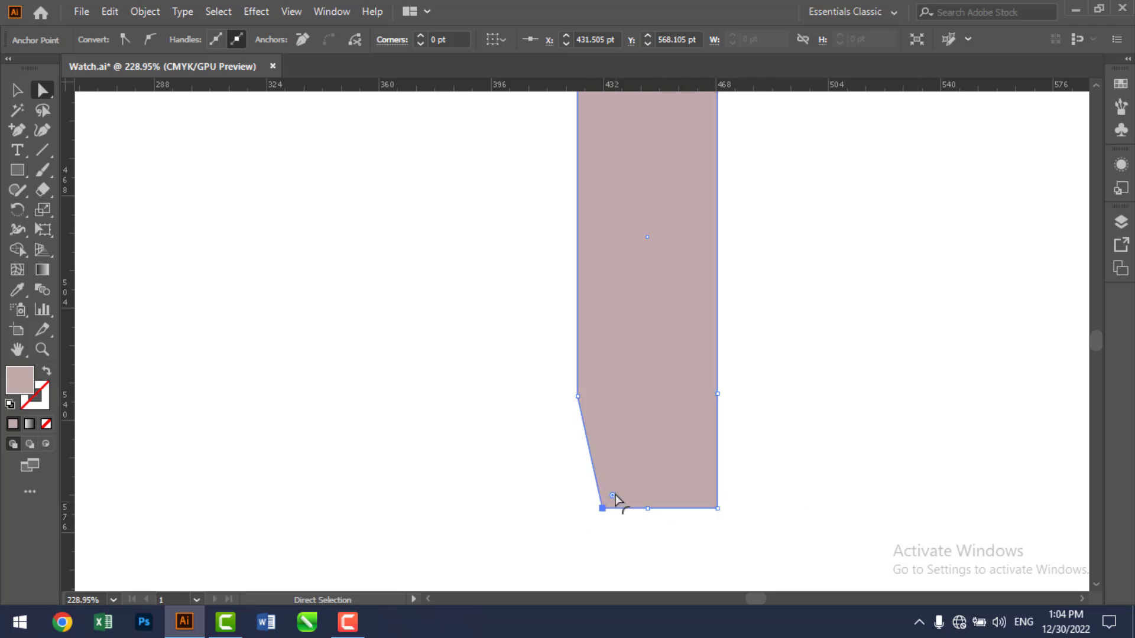
drag(612, 497, 670, 489)
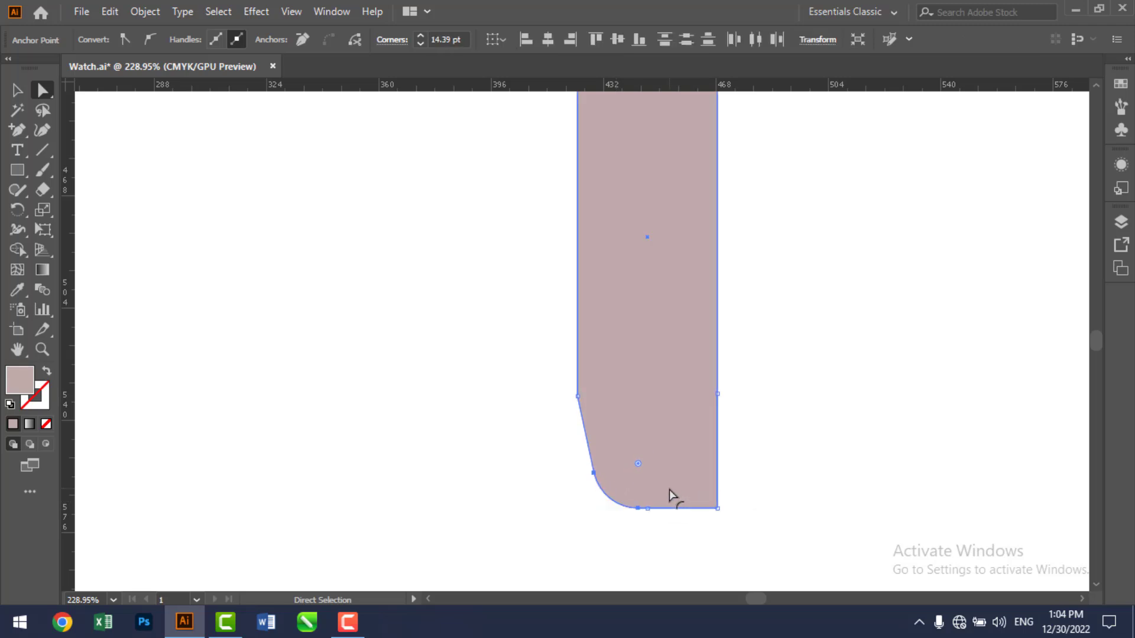
- Try moving the strap's lower-right corner point inward by about 8 pt and rounding that corner separately
drag(747, 498, 695, 526)
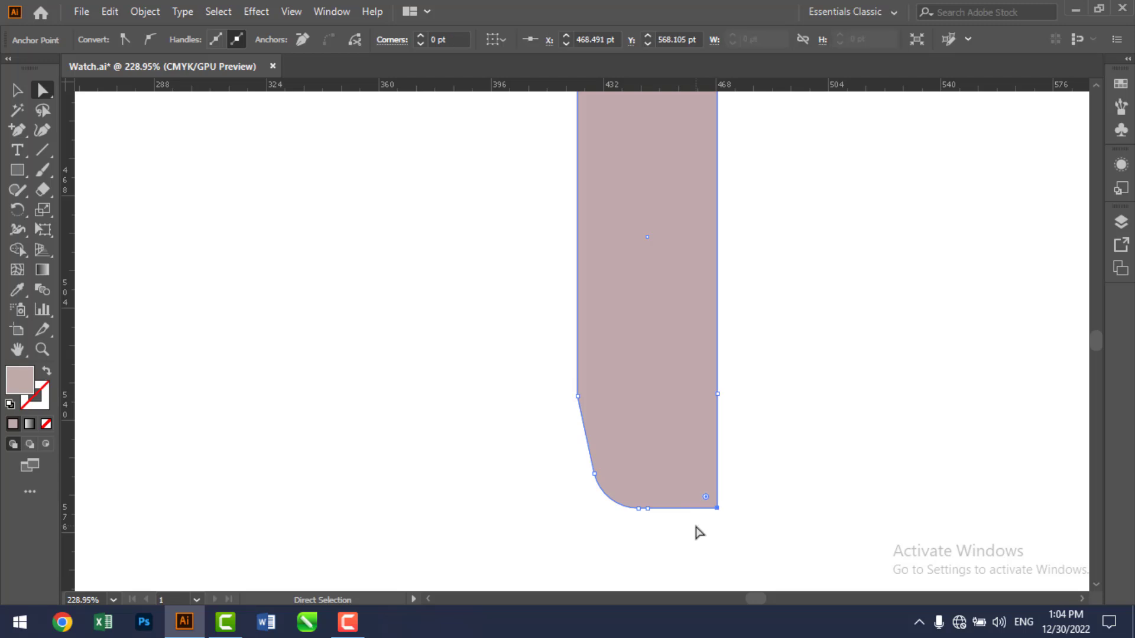
key(Left)
key(Left)
key(Left)
key(Left)
key(Left)
key(Left)
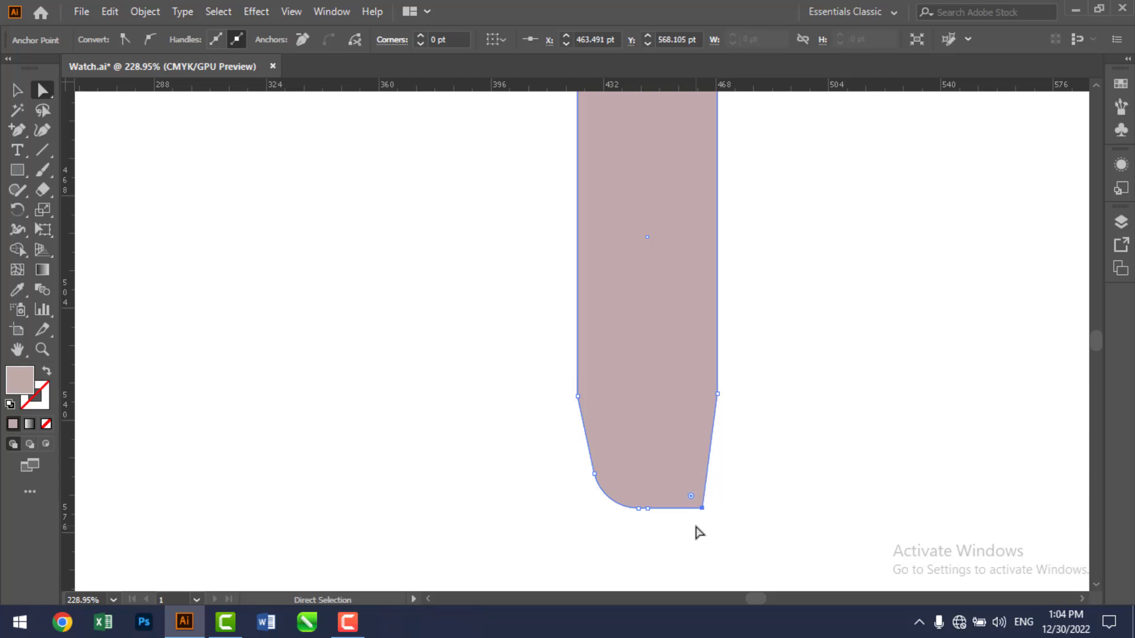
key(Left)
key(Left)
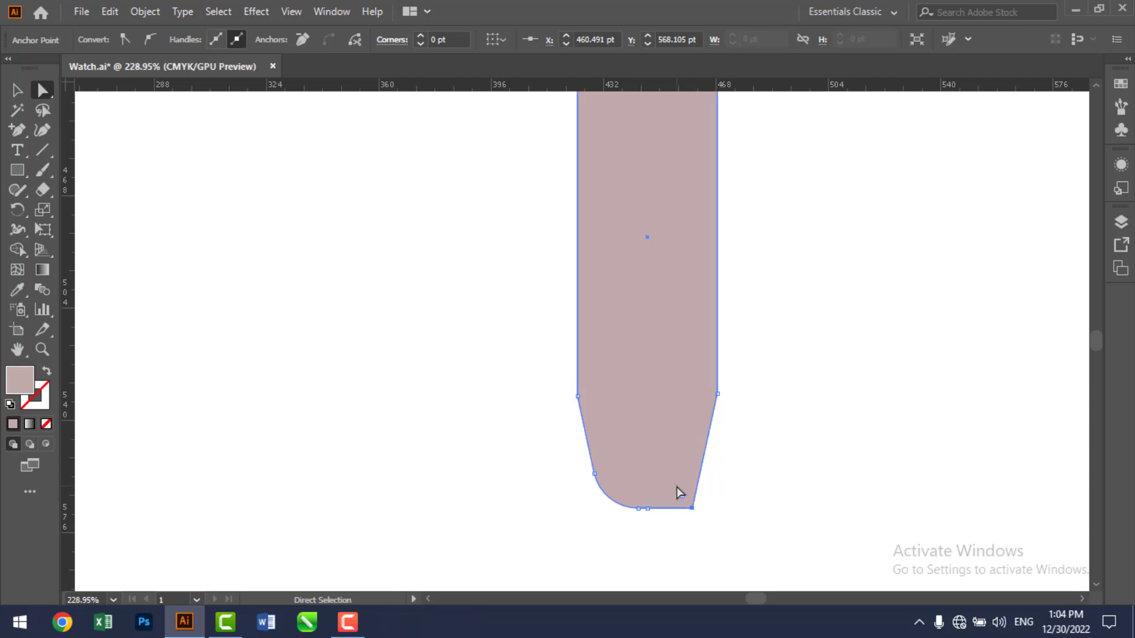
drag(683, 497, 648, 502)
- Undo the corner rounding and the inward moves of both lower corners, back to the straight-ended strap
key(ctrl+z)
key(ctrl+z)
key(ctrl+z)
key(ctrl+z)
key(ctrl+z)
key(ctrl+z)
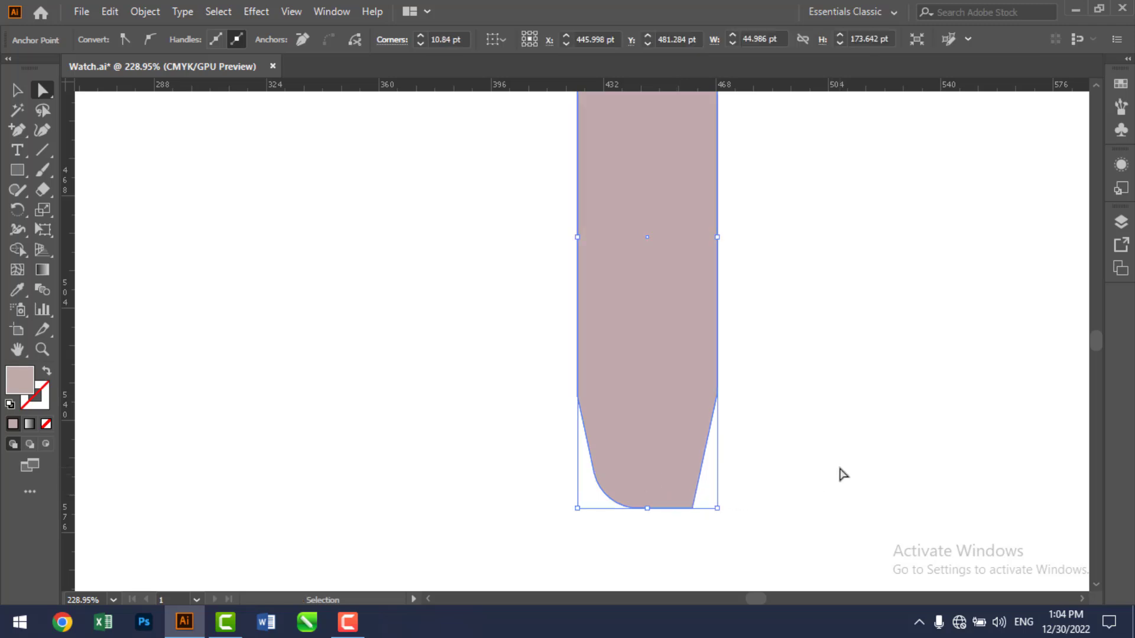
key(ctrl+z)
key(ctrl+z)
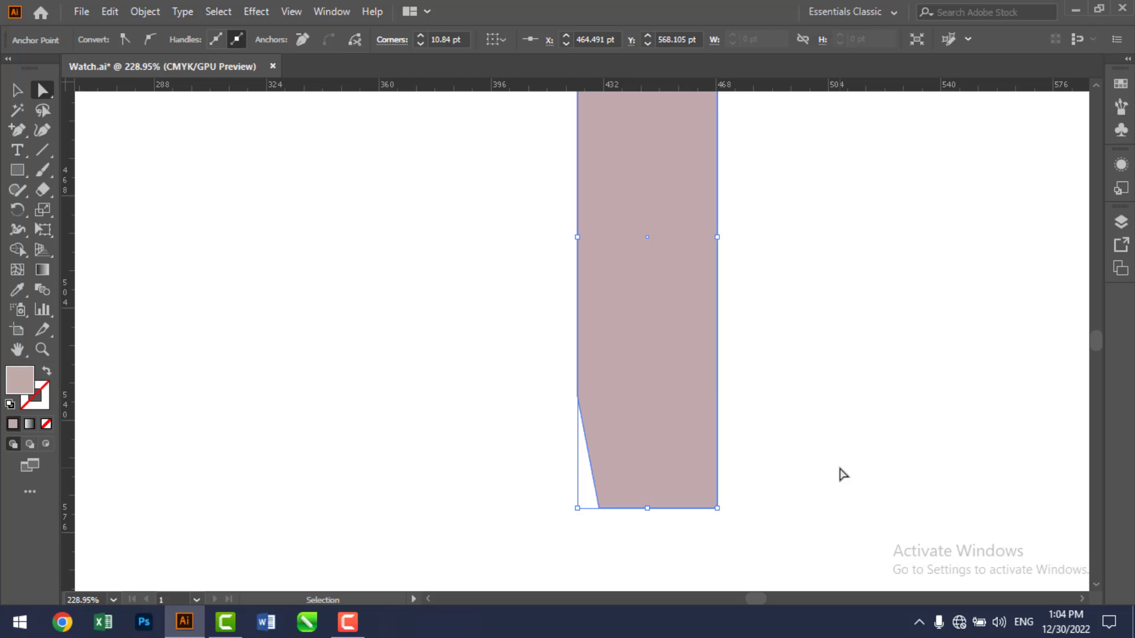
key(ctrl+z)
key(ctrl+z)
key(ctrl+z)
key(ctrl+z)
key(ctrl+z)
key(ctrl+z)
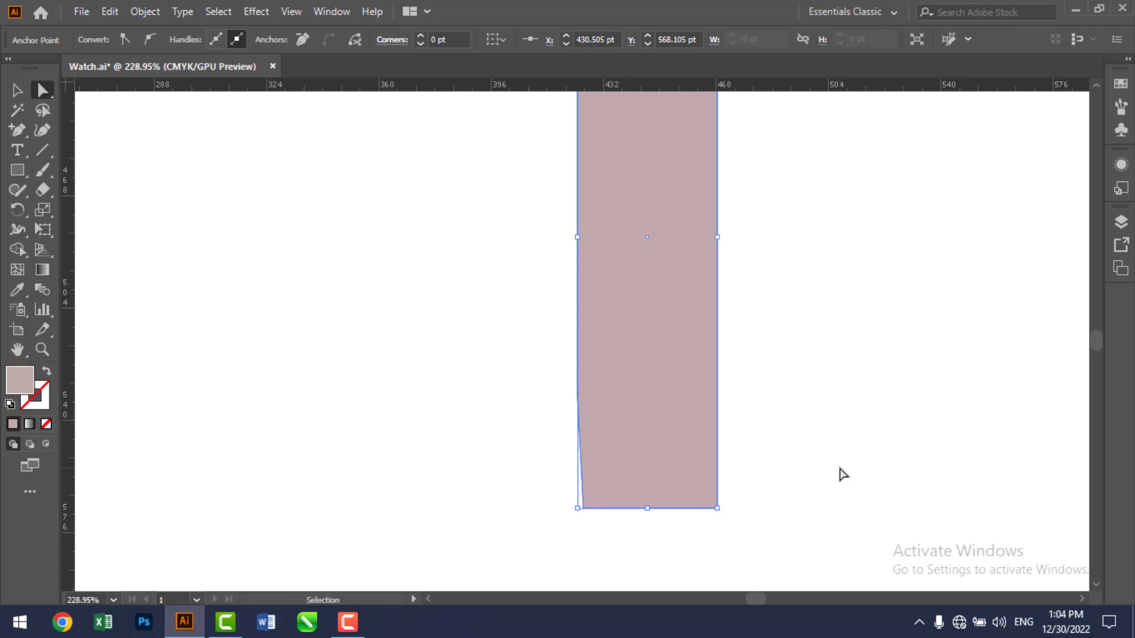
key(ctrl+z)
key(ctrl+z)
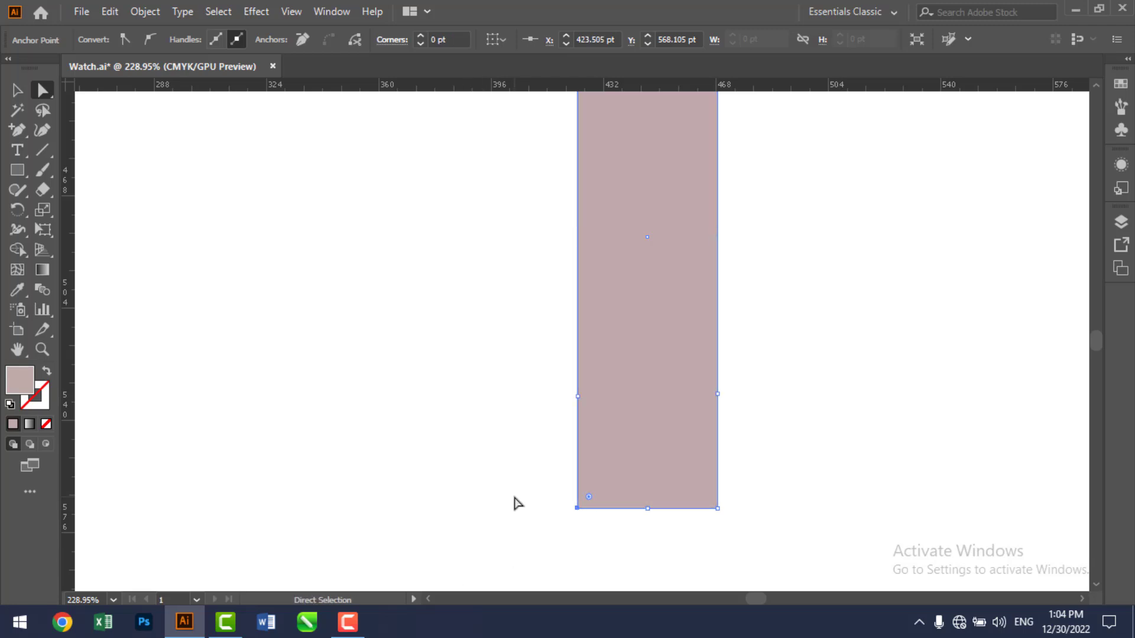
- Move the strap's lower-left corner point inward by about 8 pt to taper that side
click(517, 503)
drag(555, 481, 608, 538)
key(Right)
key(Right)
key(Right)
key(Right)
key(Right)
key(Right)
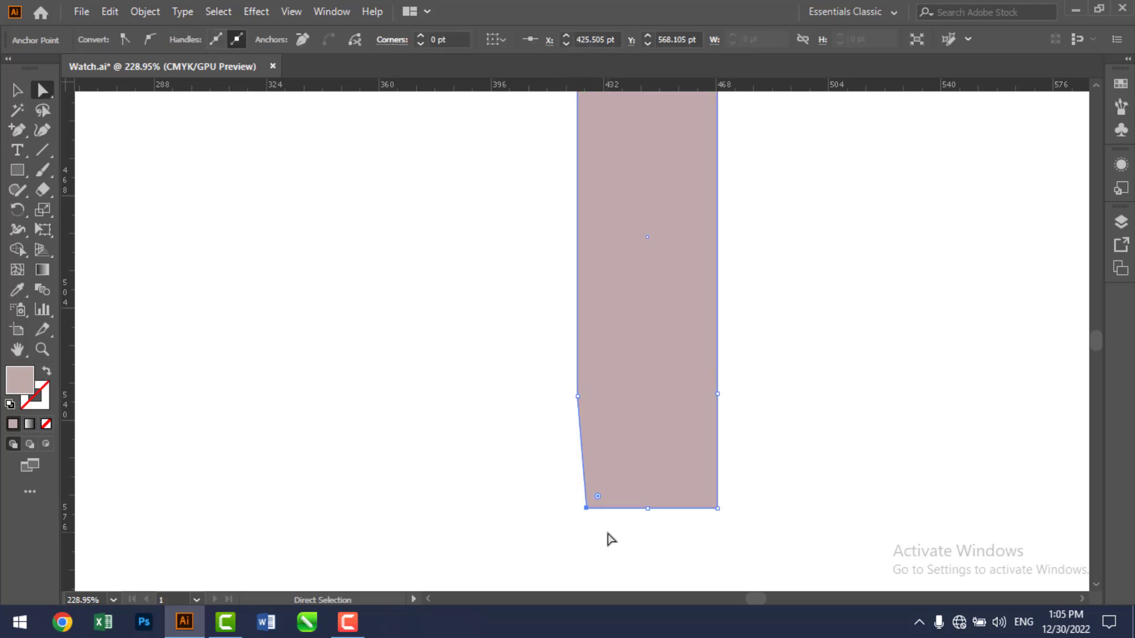
key(Right)
key(Right)
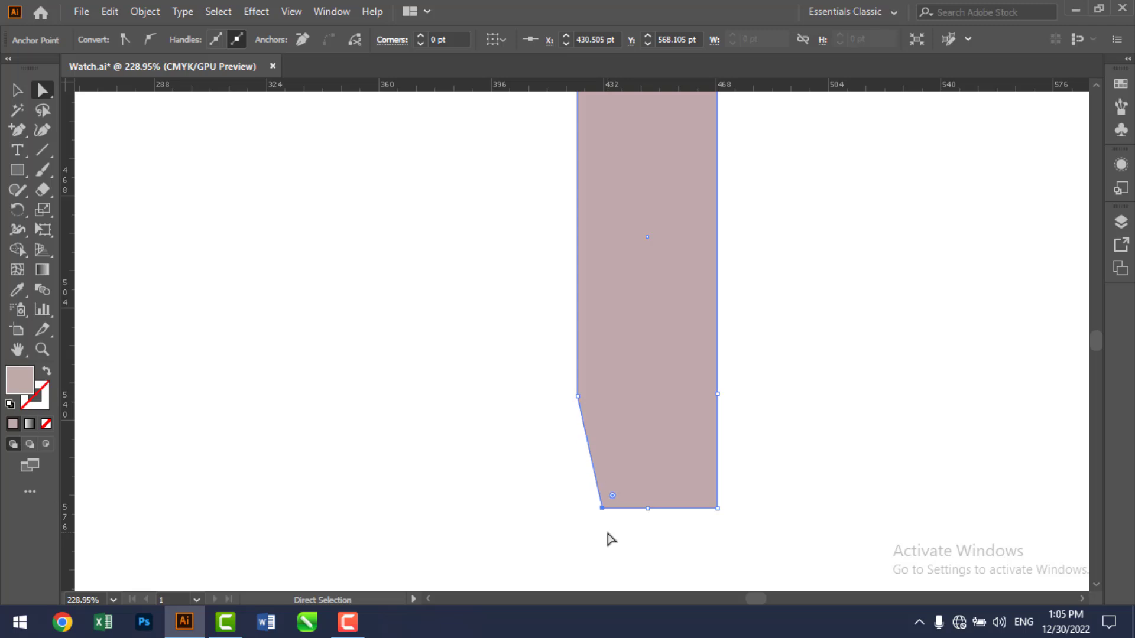
- Move the strap's lower-right corner point inward by about 8 pt to match the opposite taper
drag(765, 493, 692, 535)
key(Left)
key(Left)
key(Left)
key(Left)
key(Left)
key(Left)
key(Left)
key(Left)
- Round both lower corners of the strap together as far as they go, forming a smooth curved tip
drag(596, 520, 553, 490)
drag(682, 495, 562, 501)
click(818, 495)
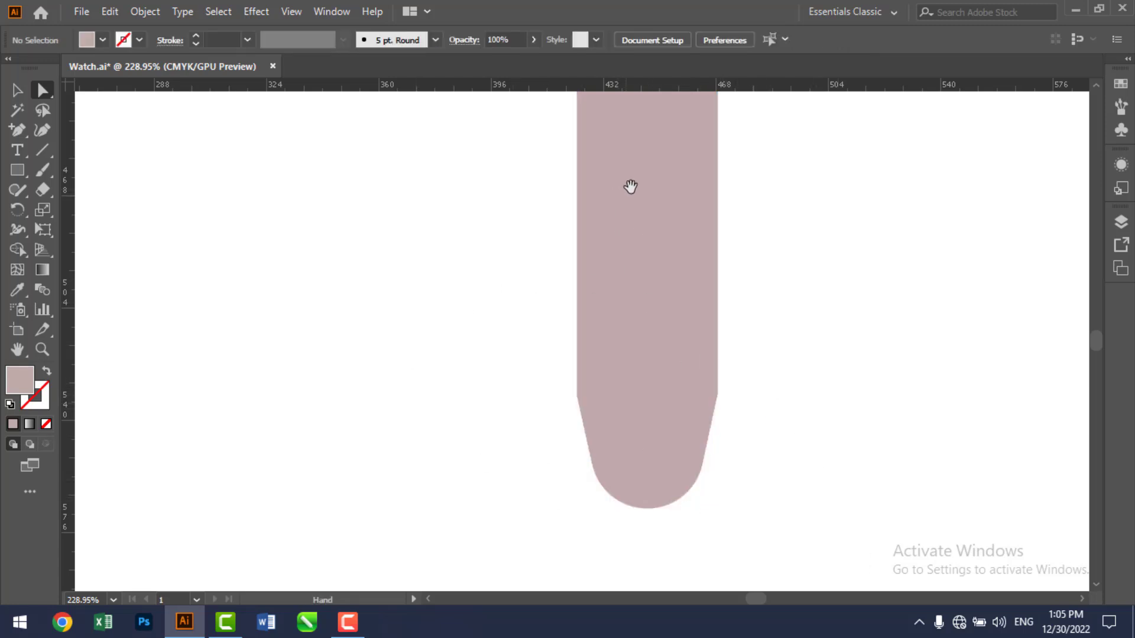
- Narrow the second watch's lower strap slightly from both sides so it fits within the lower lugs
key(x)
key(z)
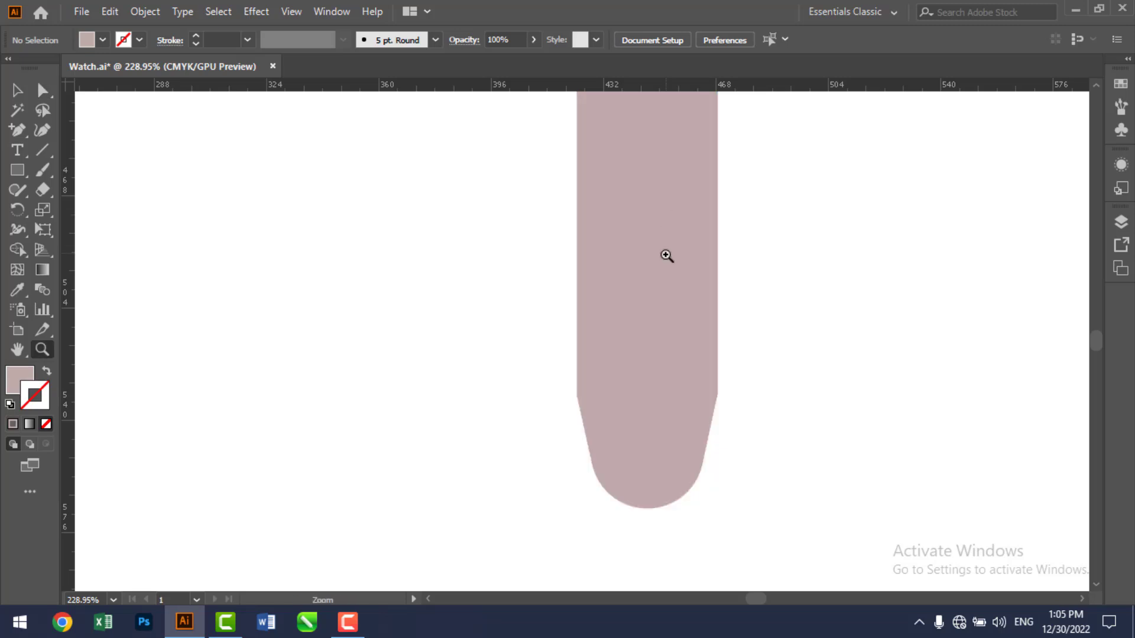
alt+click(668, 259)
alt+click(670, 261)
alt+click(506, 294)
alt+click(650, 337)
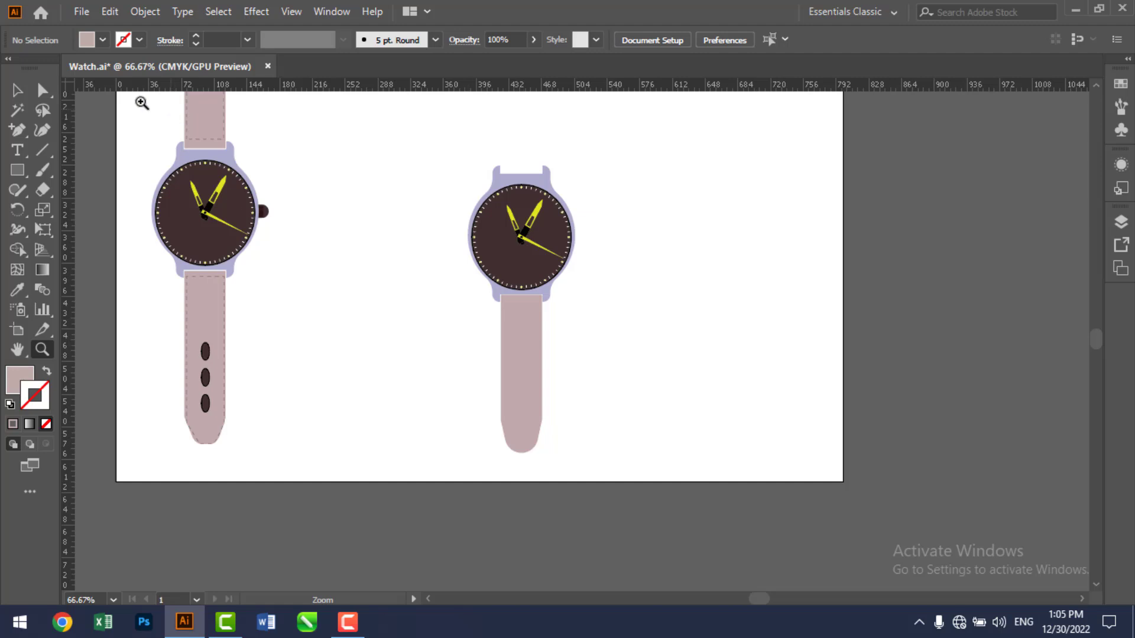
click(14, 88)
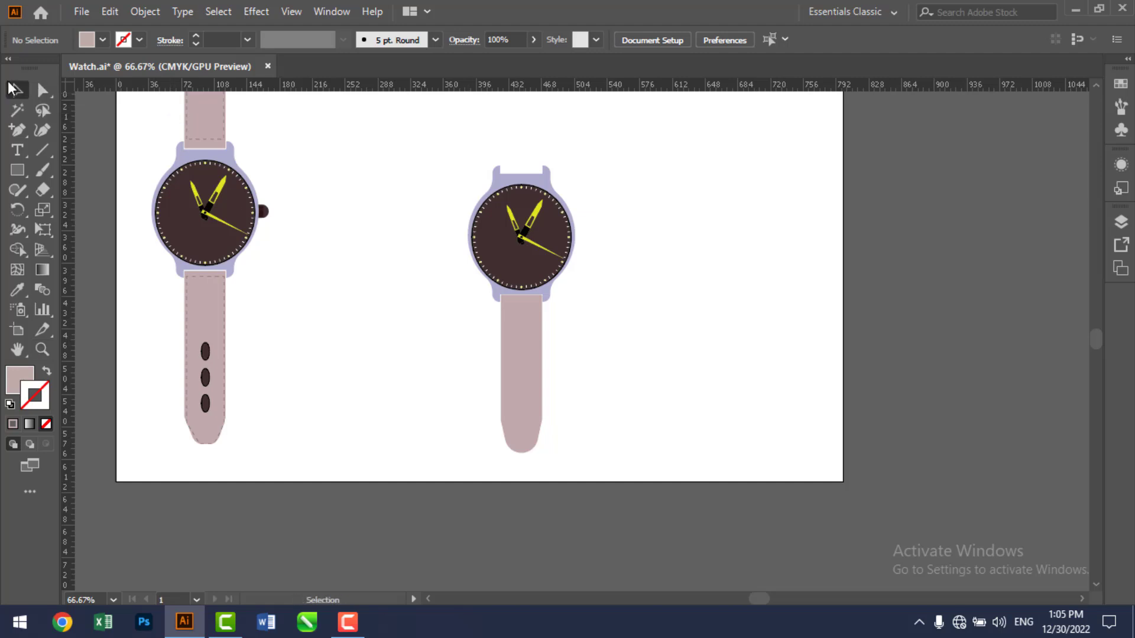
click(535, 352)
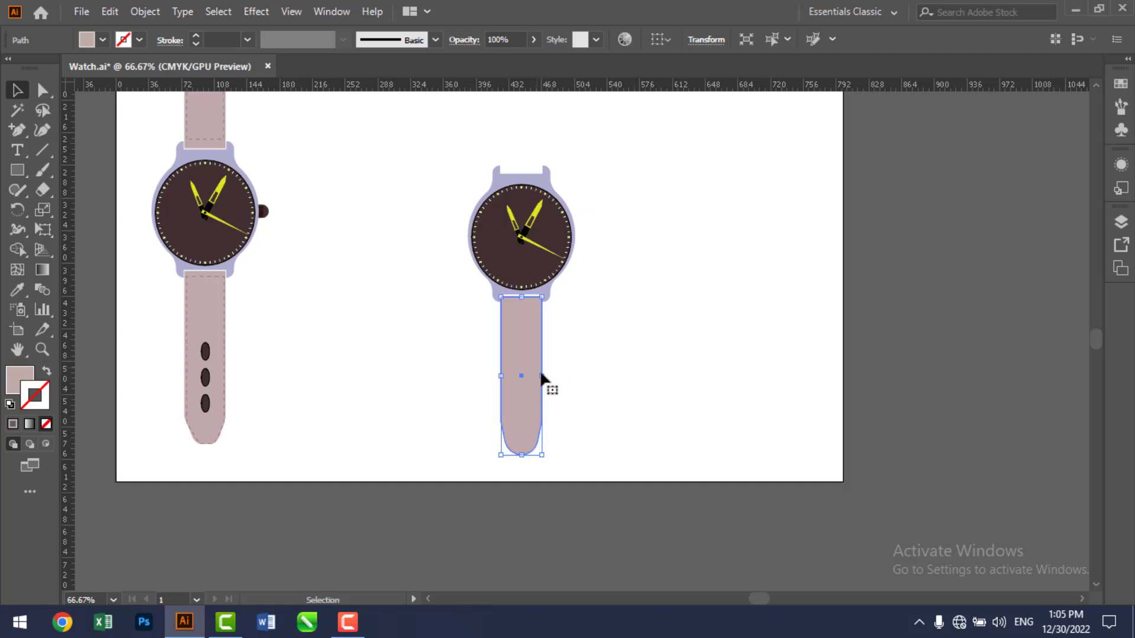
drag(541, 376, 541, 375)
click(602, 353)
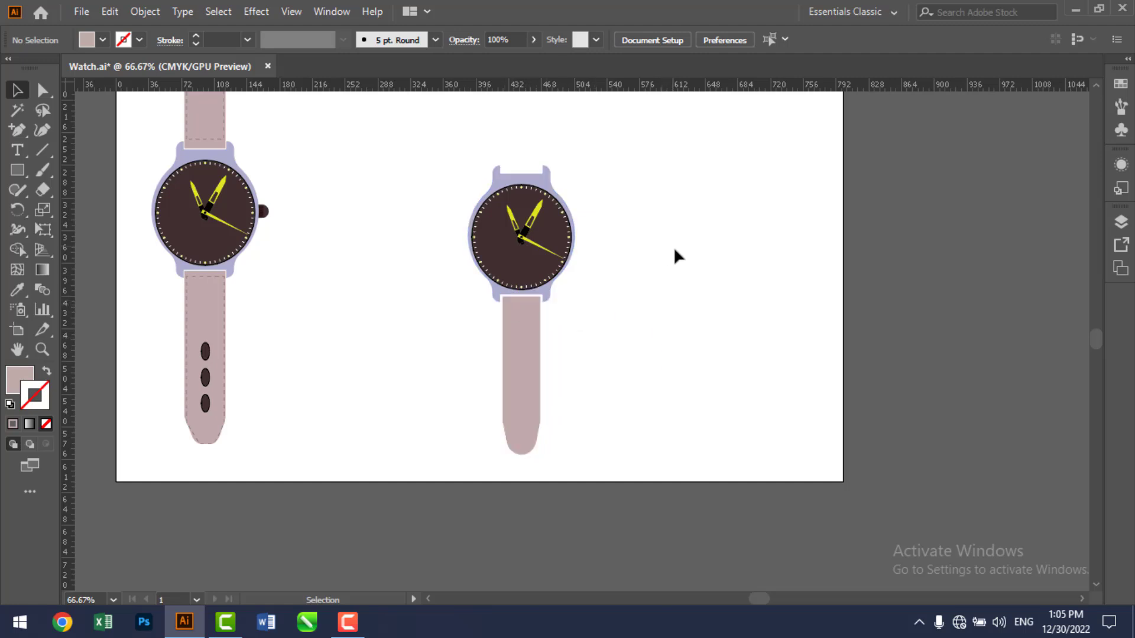
- Duplicate the lower strap above the second watch's case and rotate the copy so its rounded tip points up
drag(660, 184, 670, 283)
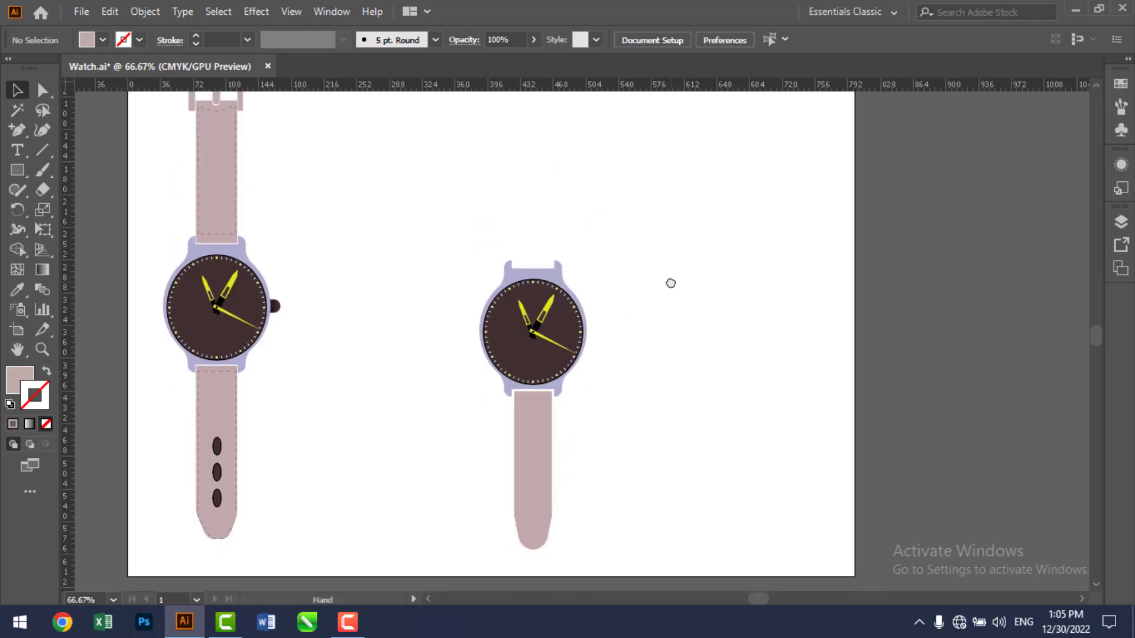
drag(670, 238, 668, 252)
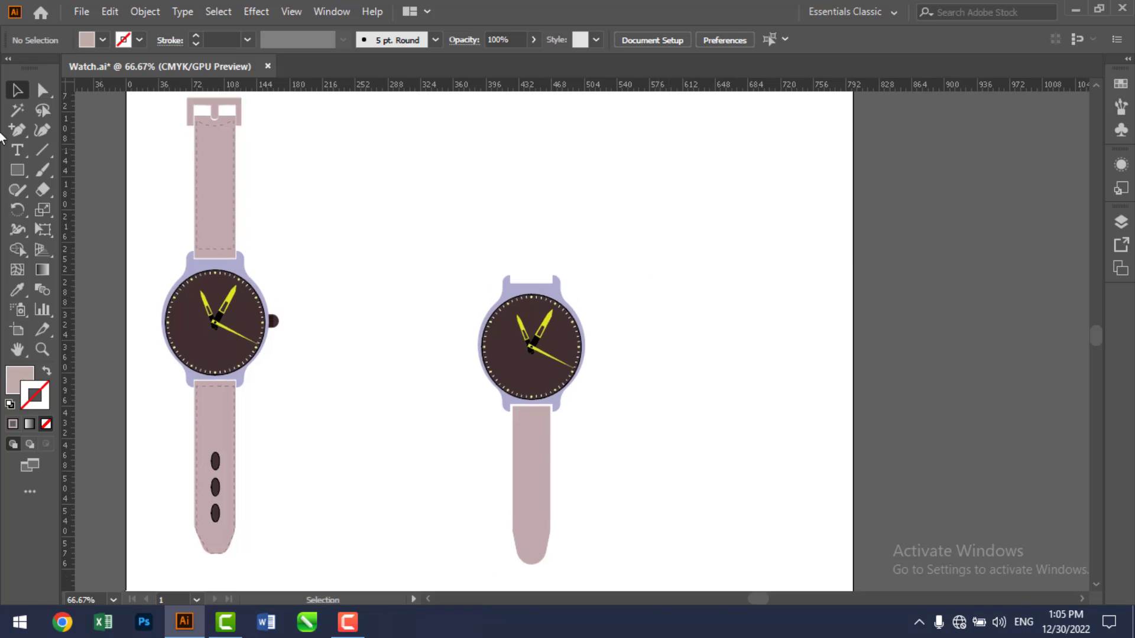
click(520, 465)
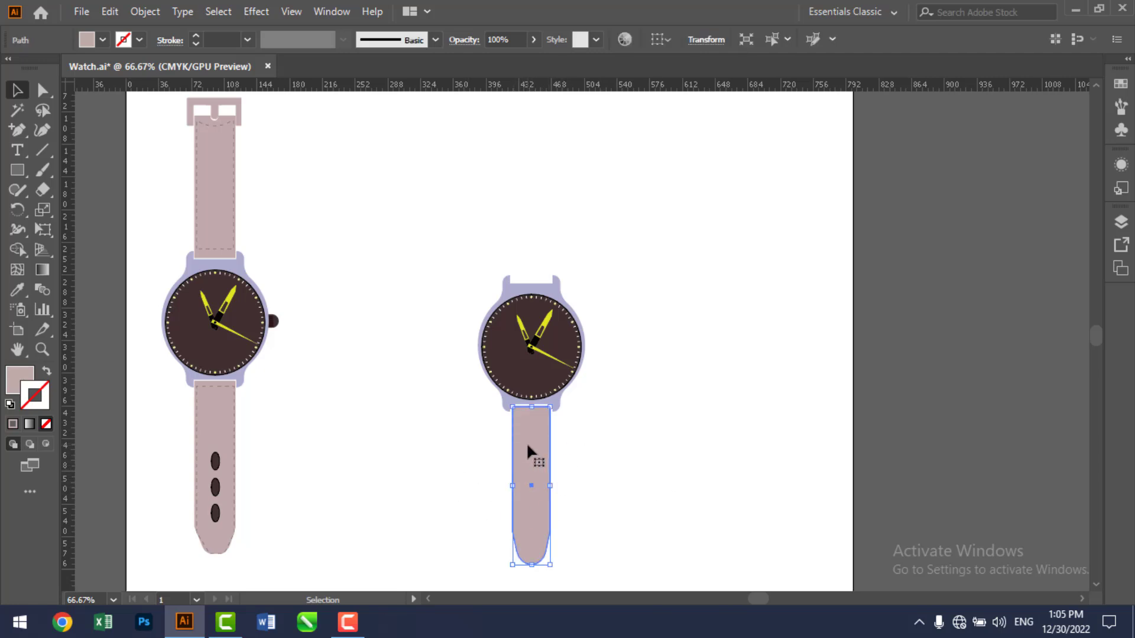
drag(527, 447, 535, 169)
drag(559, 117, 502, 316)
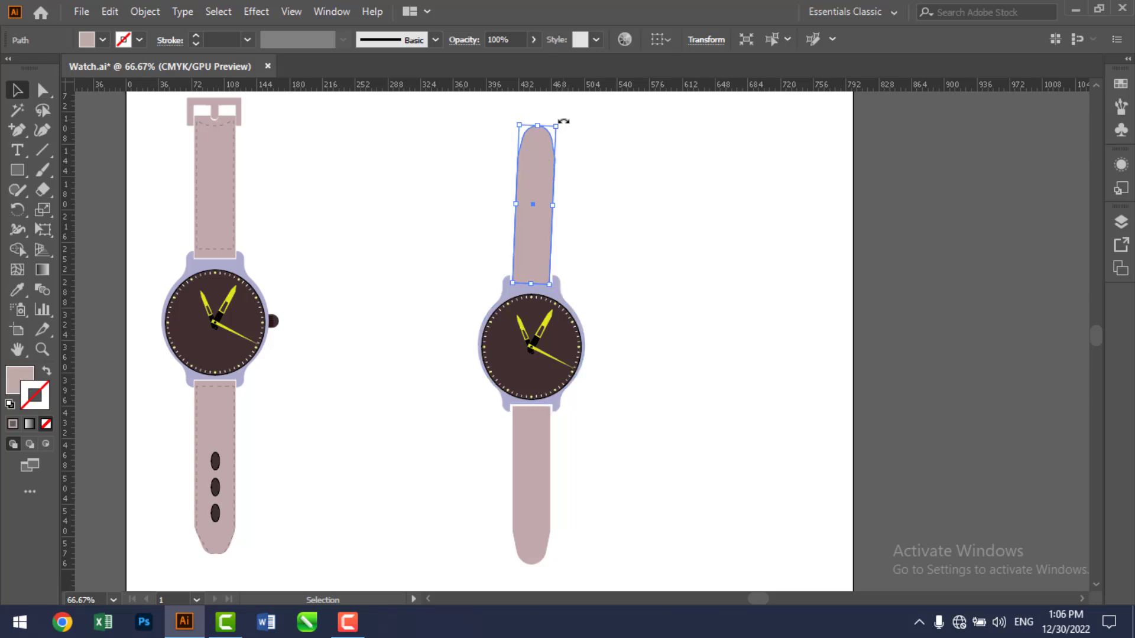
drag(562, 120, 559, 118)
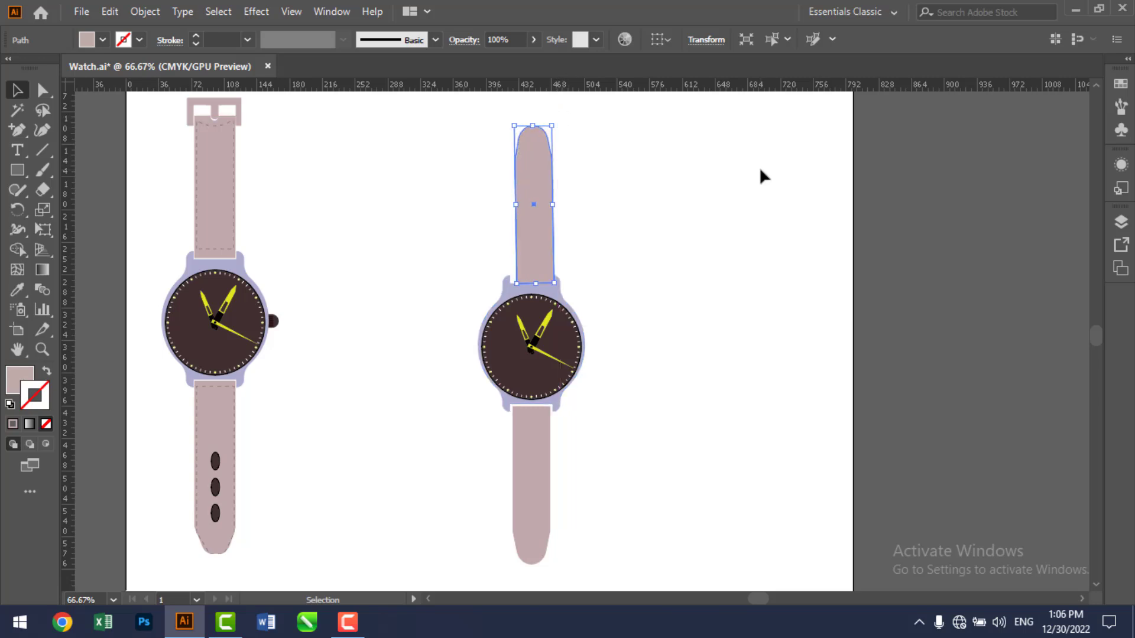
- Nudge the rotated strap copy sideways and slightly up so it sits between the upper lugs
key(Left)
key(Left)
key(Left)
key(Left)
key(Left)
key(Left)
key(Up)
key(Up)
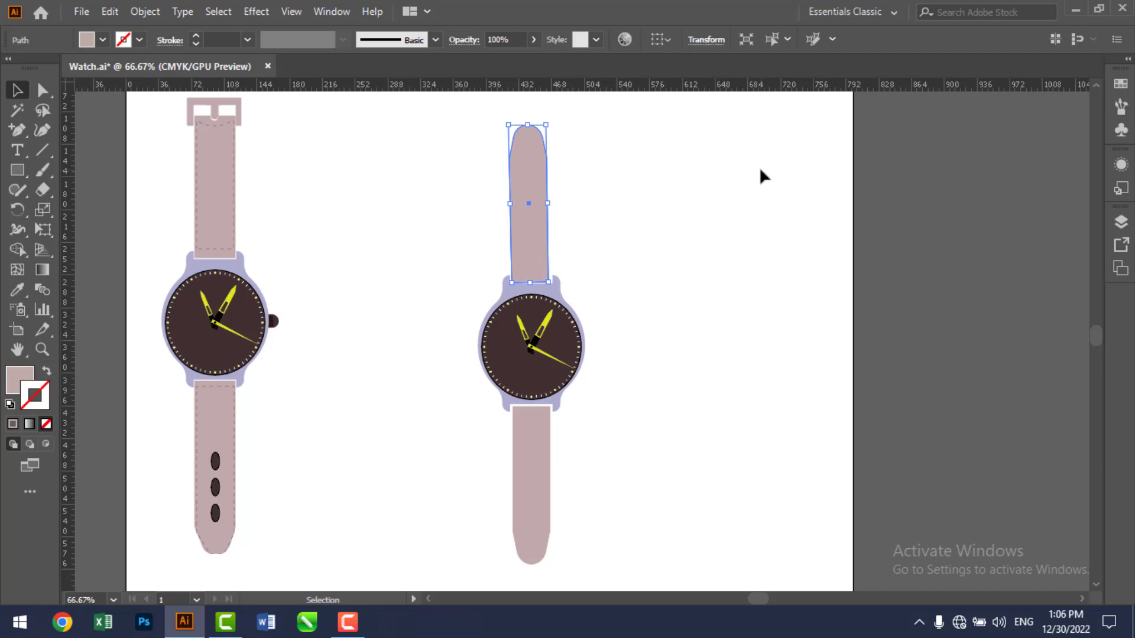
key(Right)
key(Right)
key(Right)
key(Down)
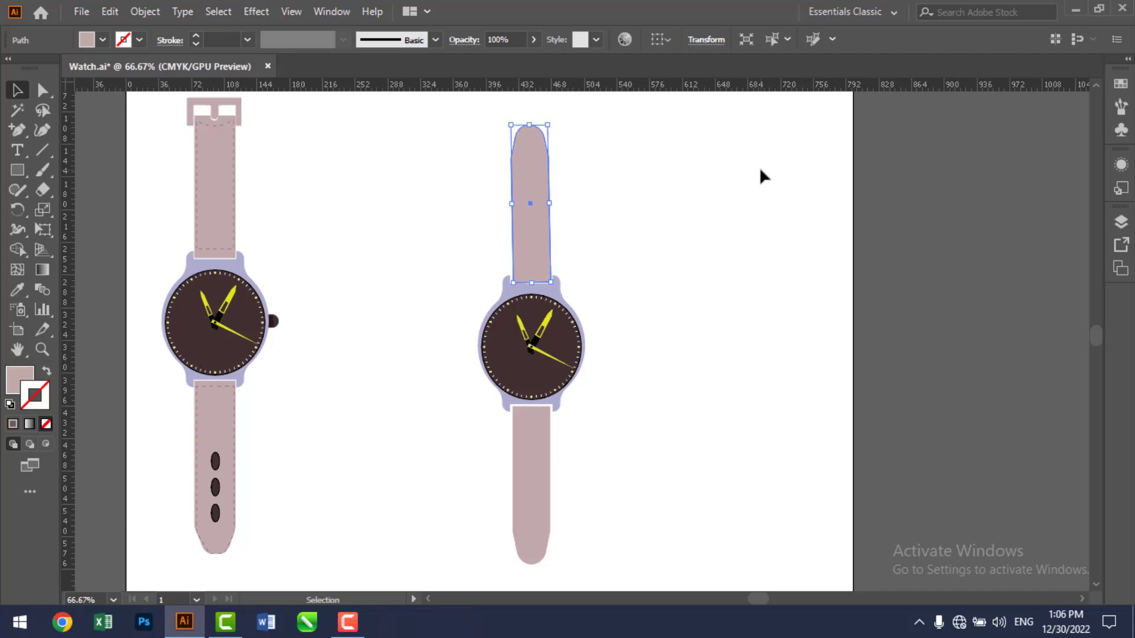
click(759, 166)
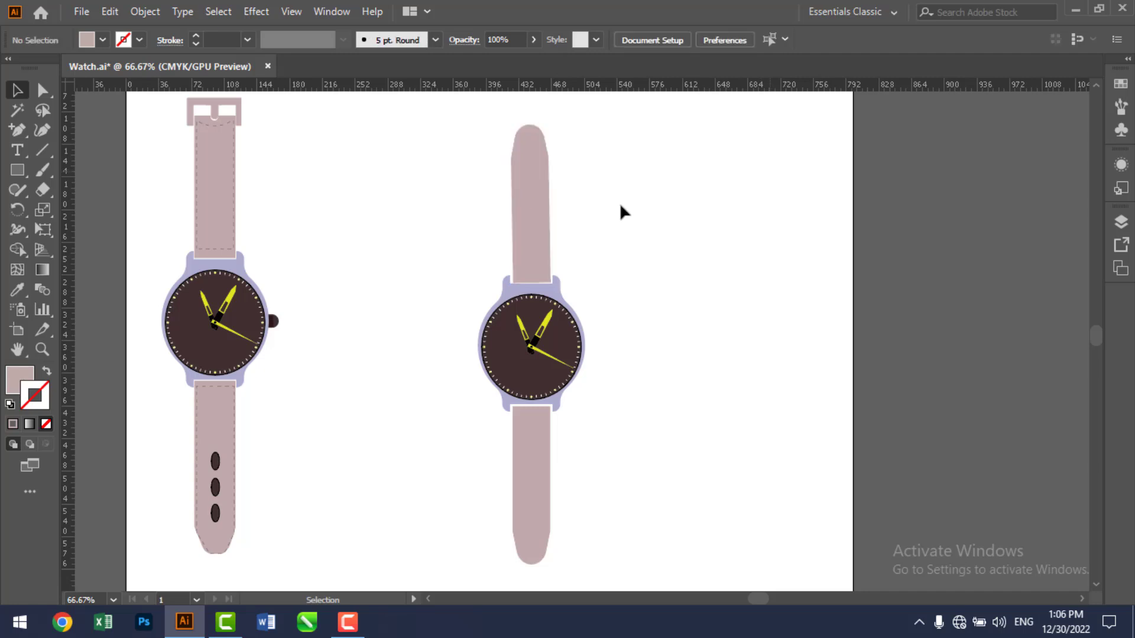
- Try rounding the two shoulder points below the upper strap copy's tip to about 51 pt
click(42, 90)
drag(484, 104, 640, 187)
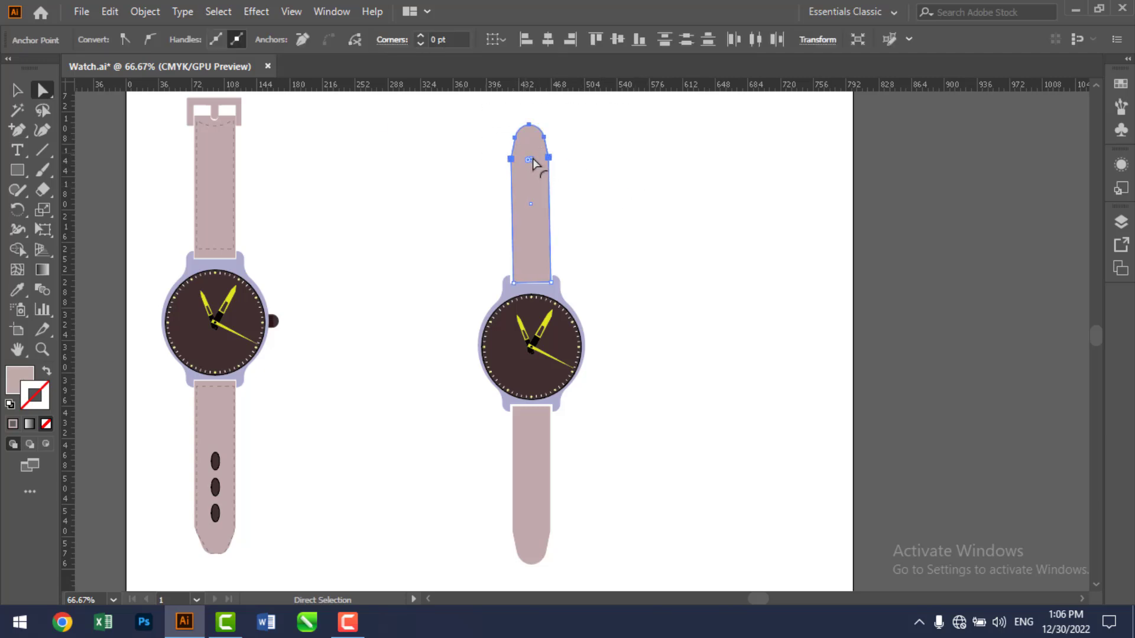
drag(531, 162, 562, 130)
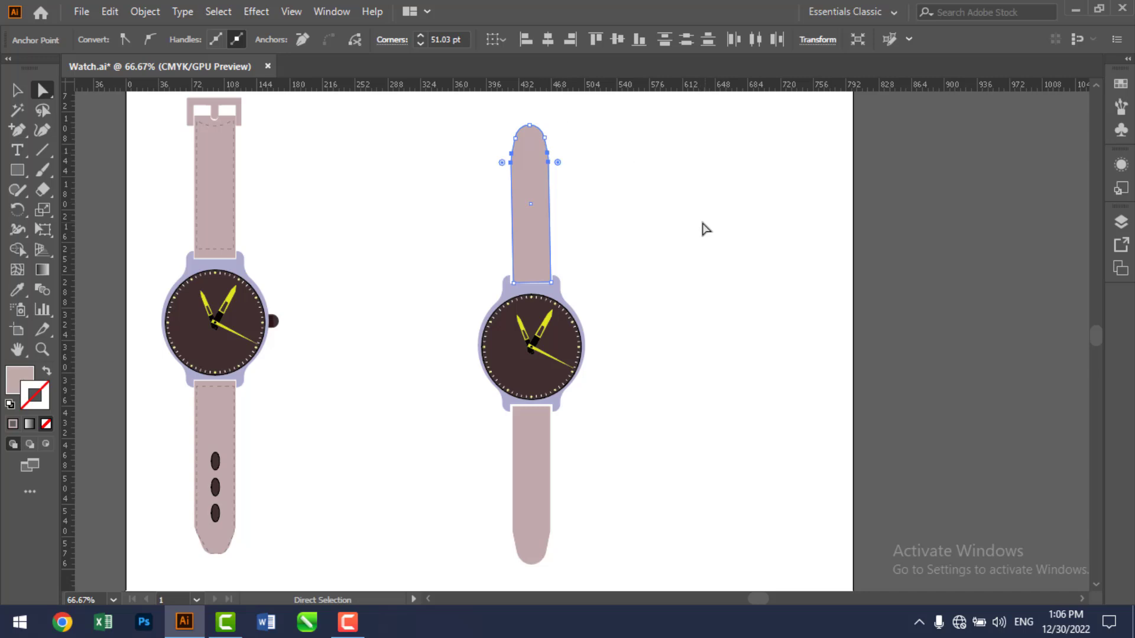
click(656, 223)
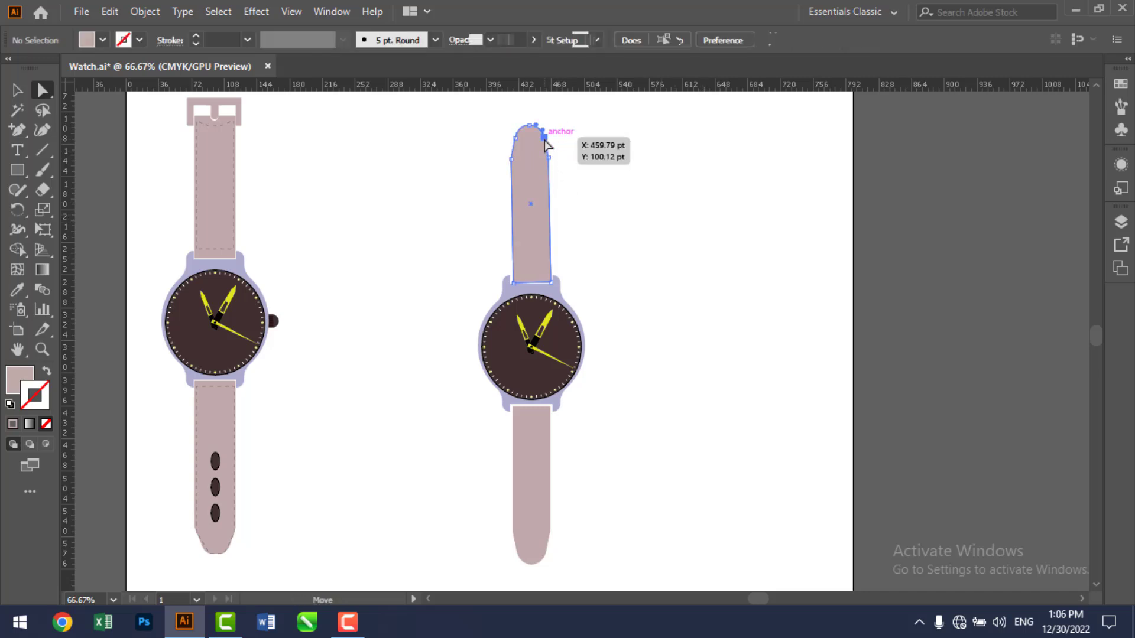
- Try reshaping the anchor points around the upper strap copy's rounded tip, and undo the attempts
click(543, 126)
click(581, 132)
drag(502, 111, 551, 137)
key(ctrl+z)
key(ctrl+z)
click(648, 161)
- Try rounding all corners of the upper strap copy to about 20 pt, and delete the copy
click(535, 162)
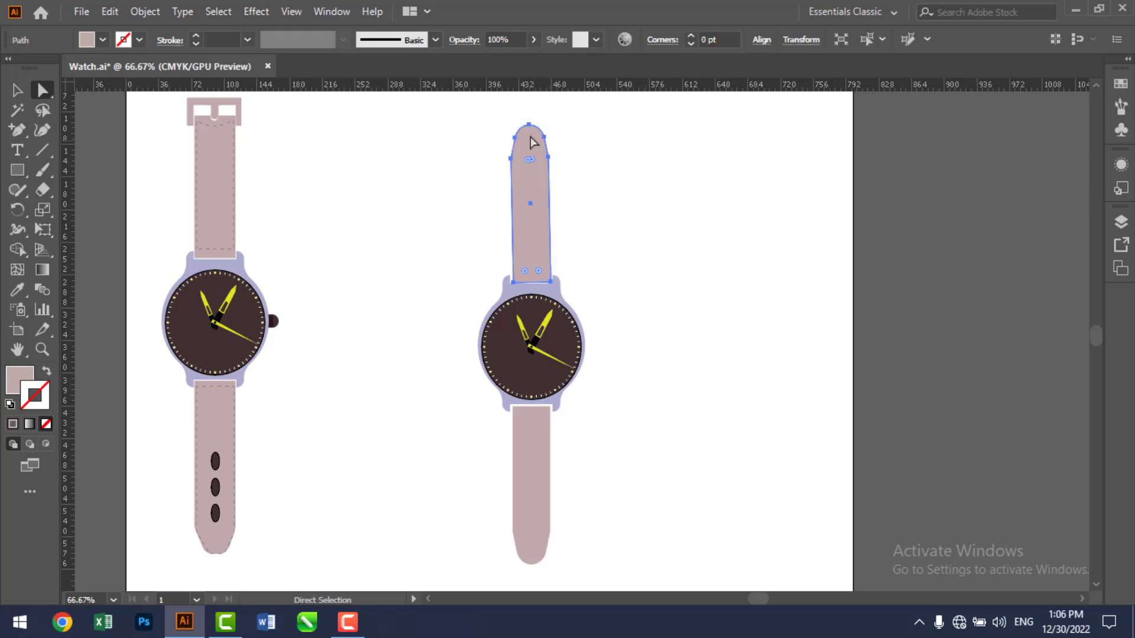
drag(530, 160, 529, 116)
key(ctrl+z)
click(642, 188)
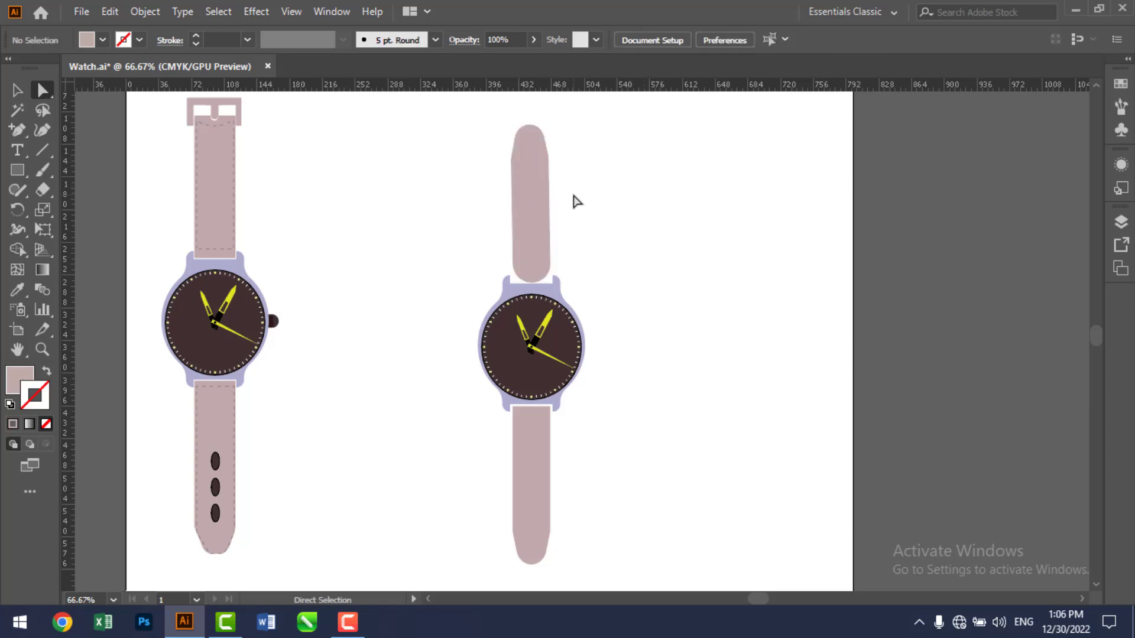
click(546, 221)
key(Delete)
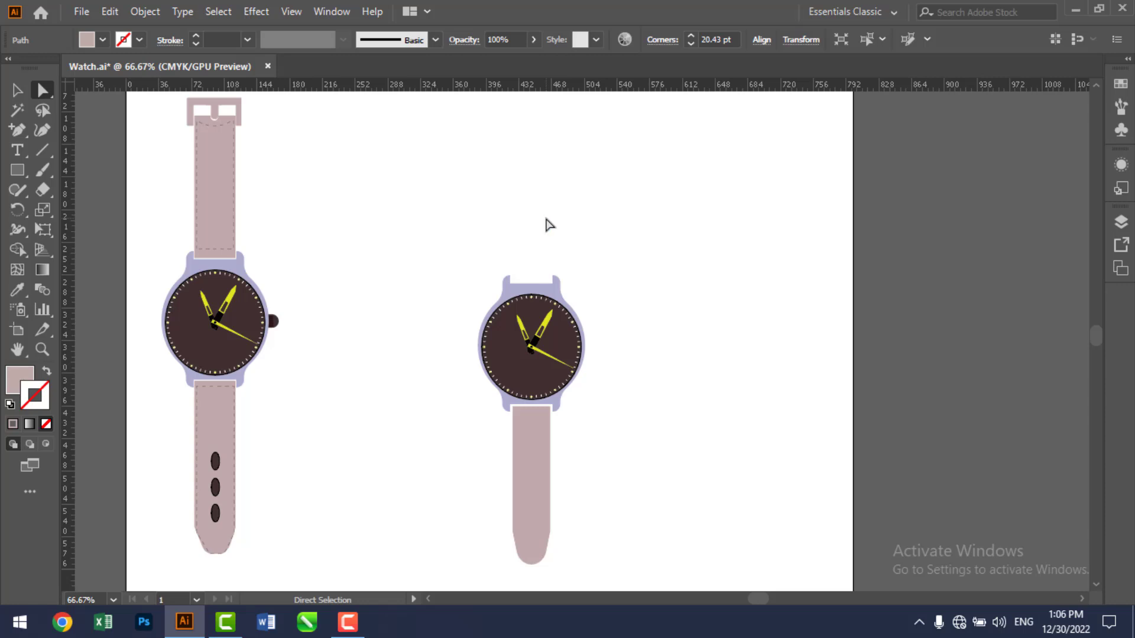
- Draw a tall rectangle up from between the second watch's upper lugs as the upper strap, and nudge it into line
key(m)
drag(510, 280, 550, 133)
key(Right)
key(Right)
key(Down)
key(Down)
key(Down)
key(Up)
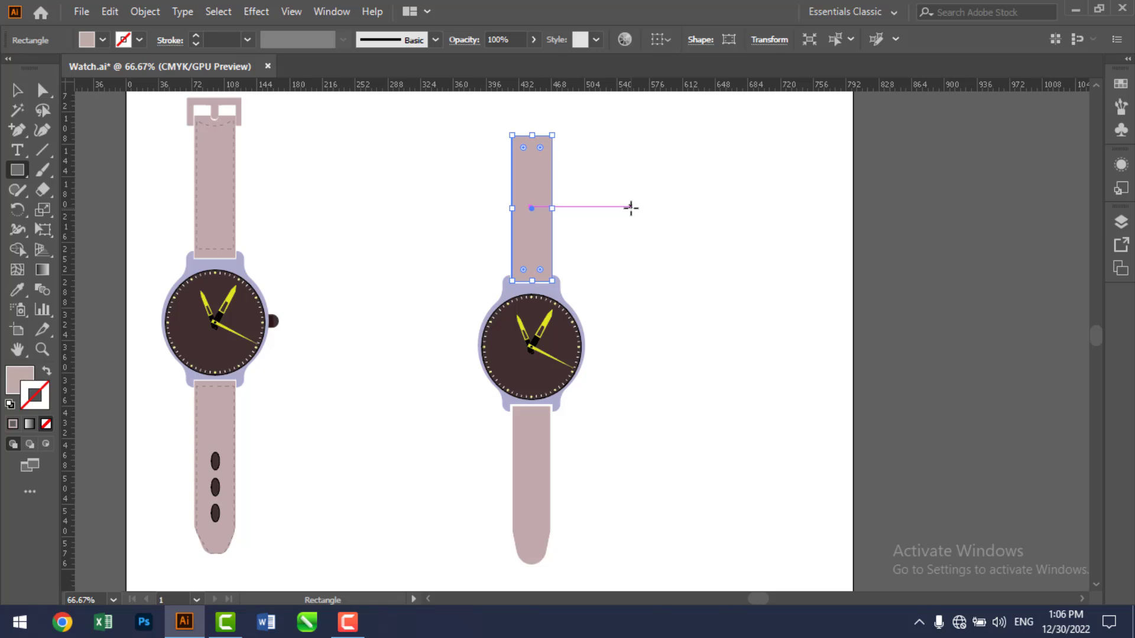
- Fine-tune the upper strap rectangle's position in small nudges so it sits just above the case between the lugs
key(v)
click(706, 296)
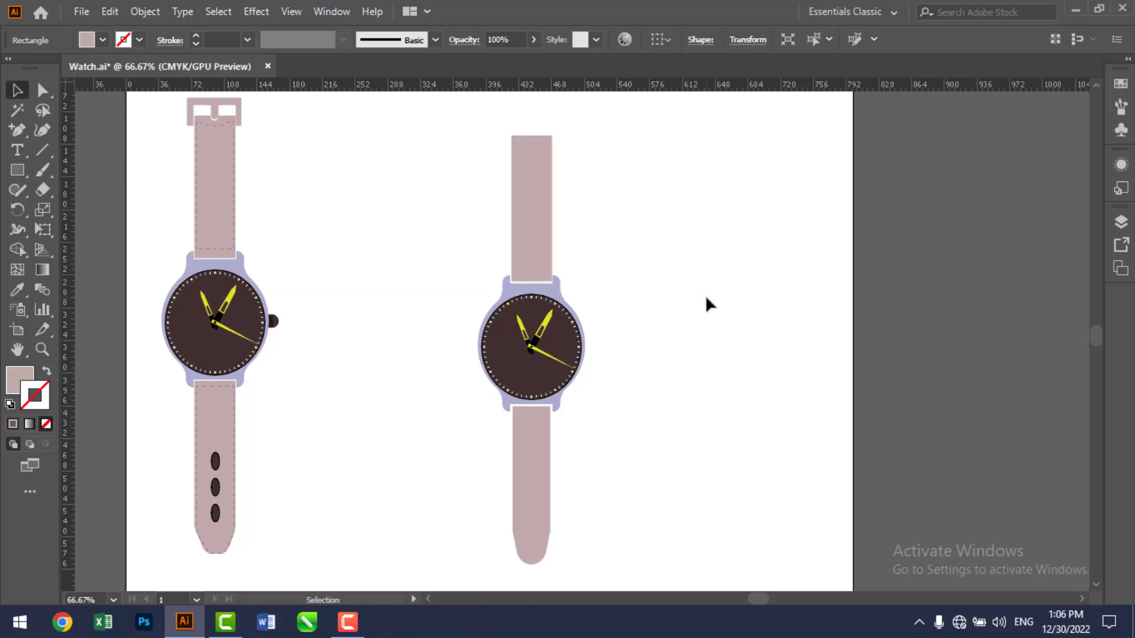
click(539, 257)
key(Down)
key(Left)
key(Right)
key(Down)
click(658, 289)
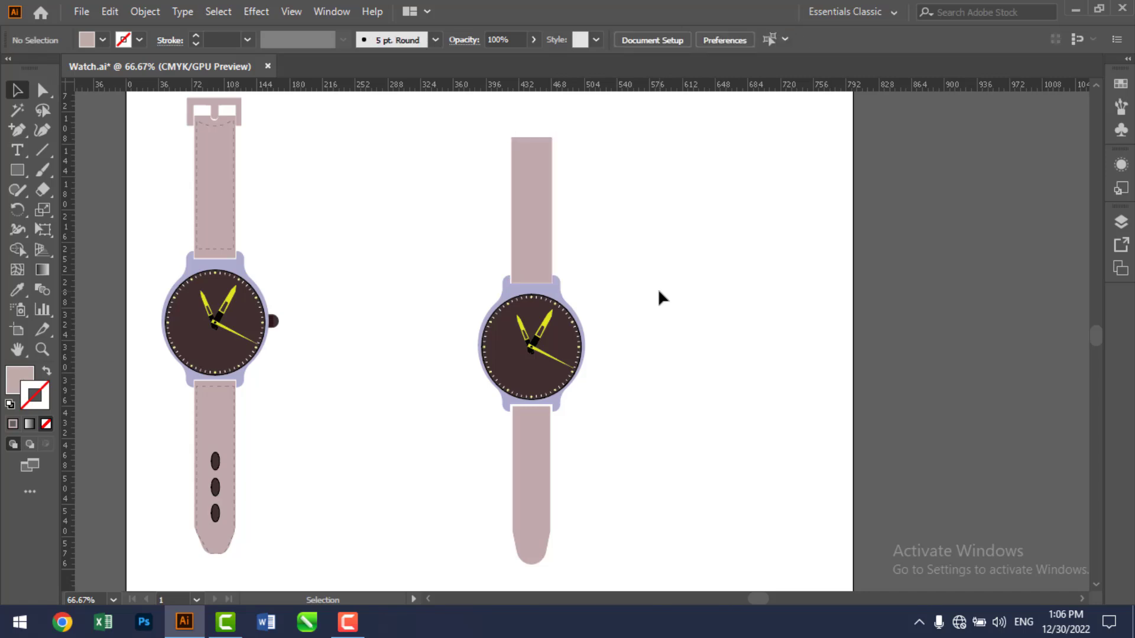
click(532, 260)
key(Up)
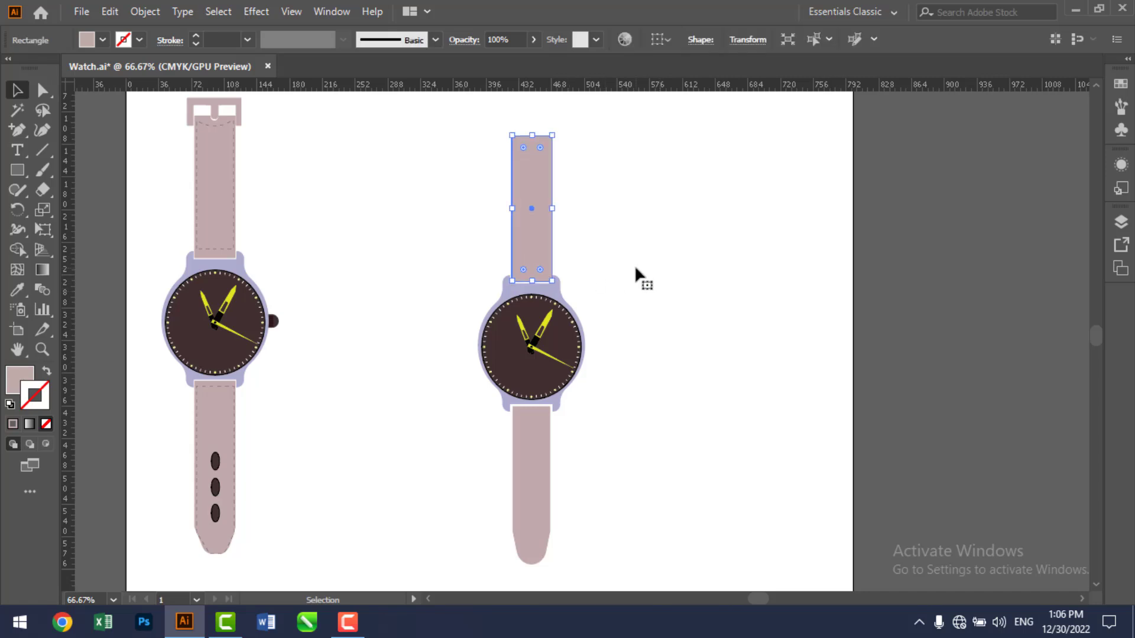
click(635, 269)
- Narrow the upper strap rectangle evenly to match the lower strap's width and seat it between the upper lugs
click(527, 258)
click(660, 290)
click(549, 258)
drag(553, 212, 551, 214)
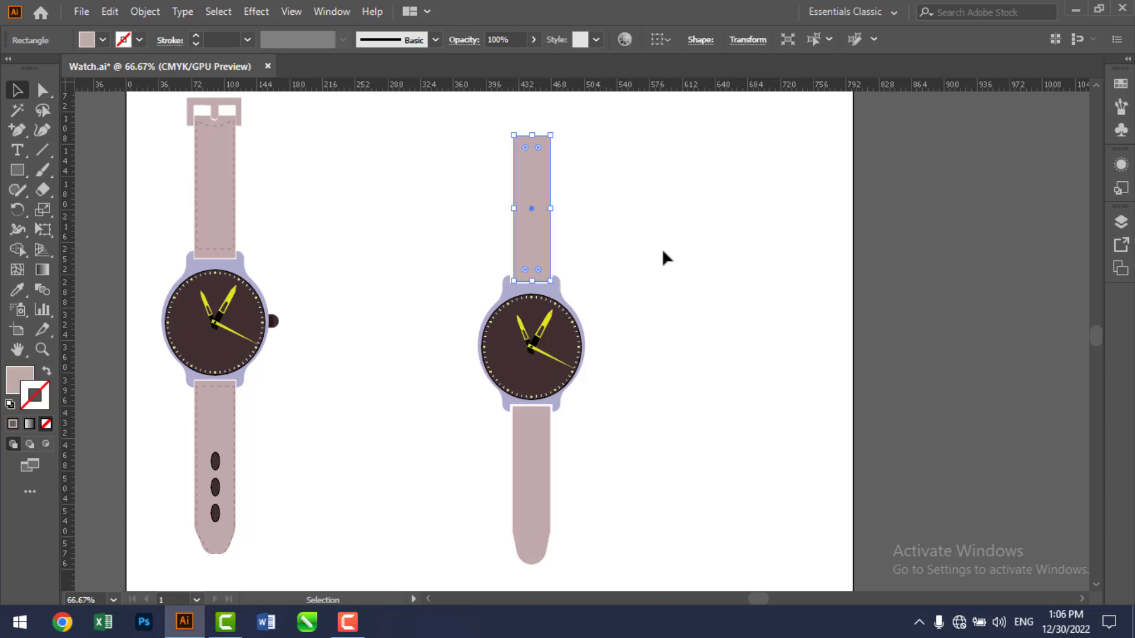
click(652, 243)
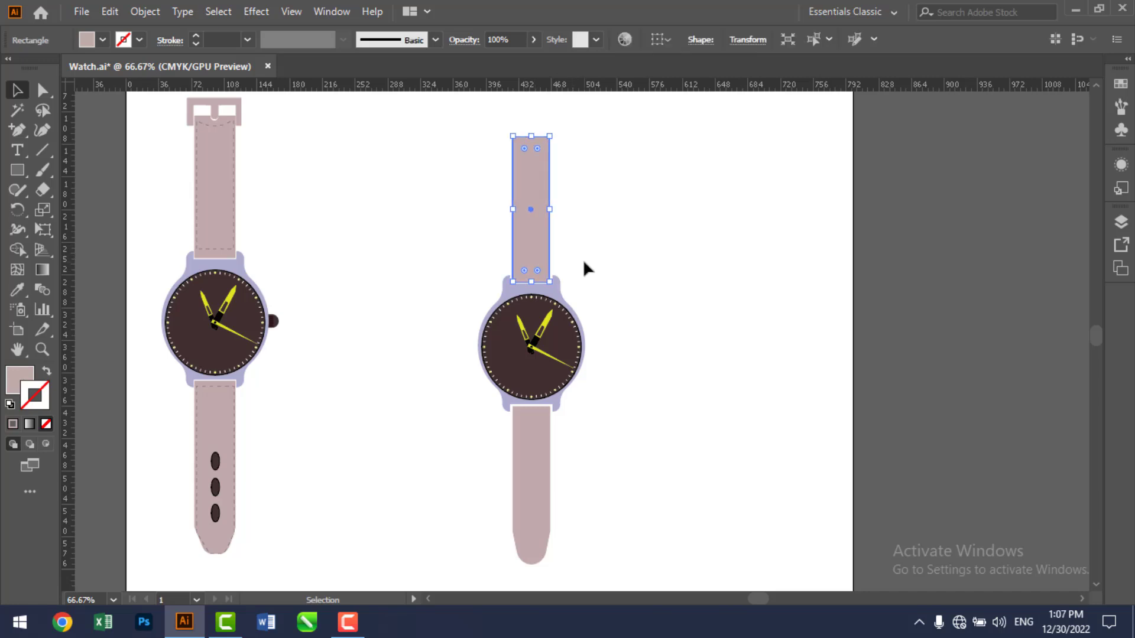
click(744, 287)
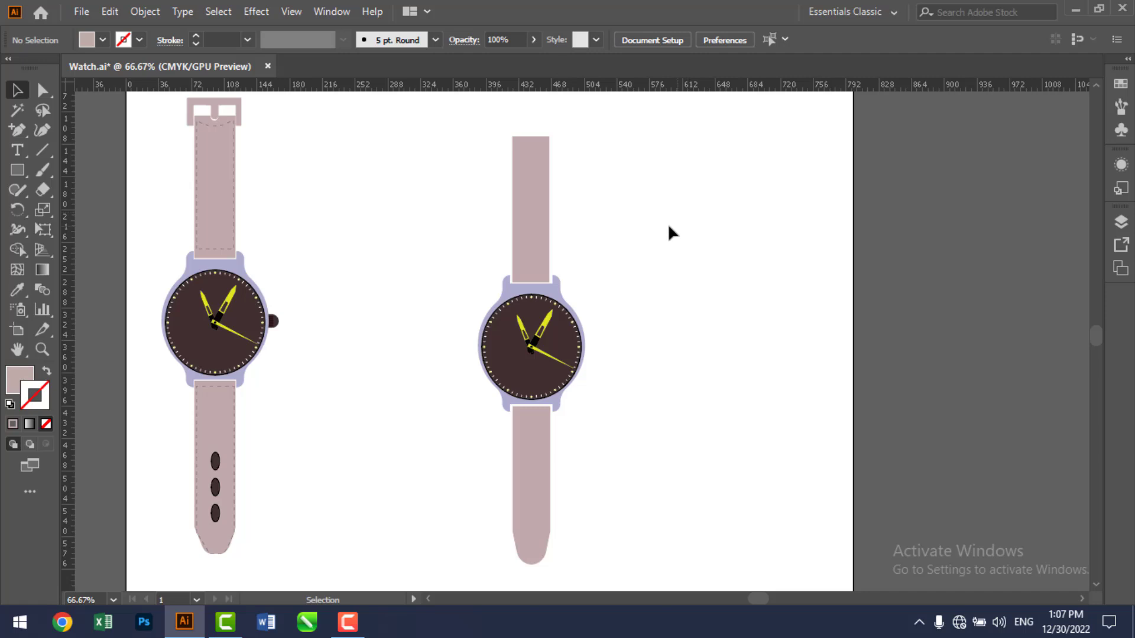
- Draw a short rectangle slightly wider than the strap across the upper strap's top end as the buckle base
drag(654, 200, 621, 175)
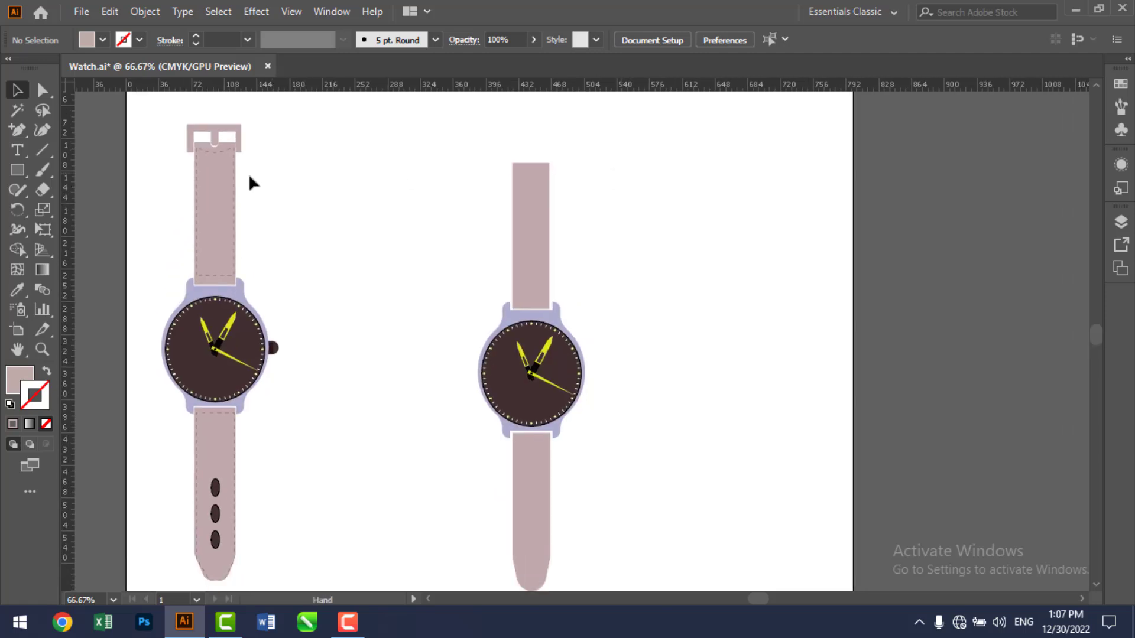
click(18, 171)
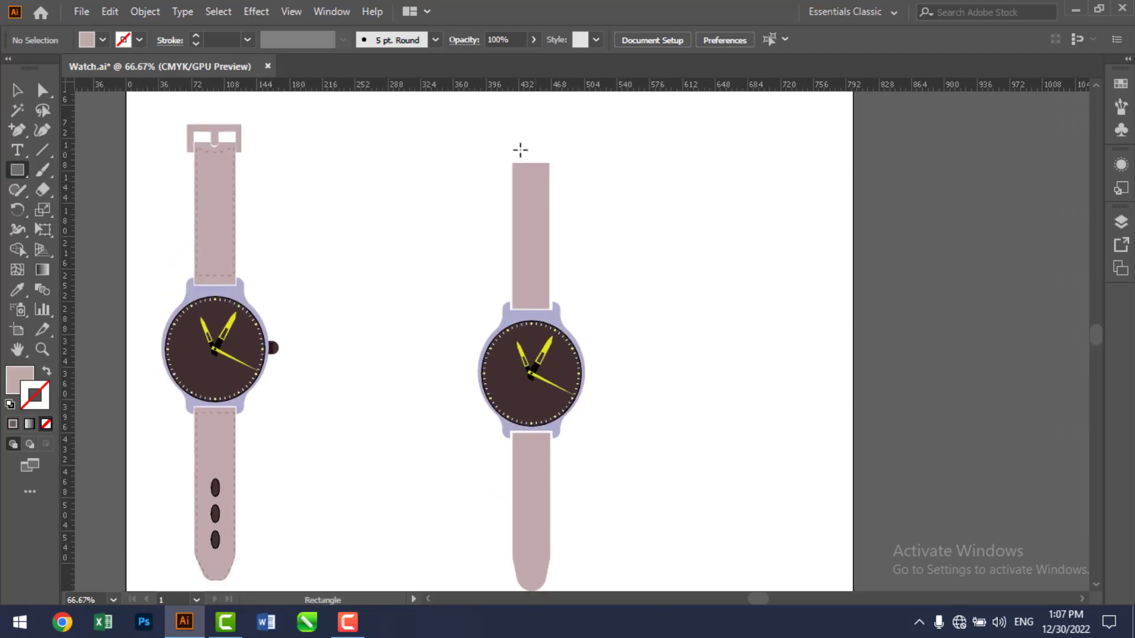
drag(500, 147, 561, 166)
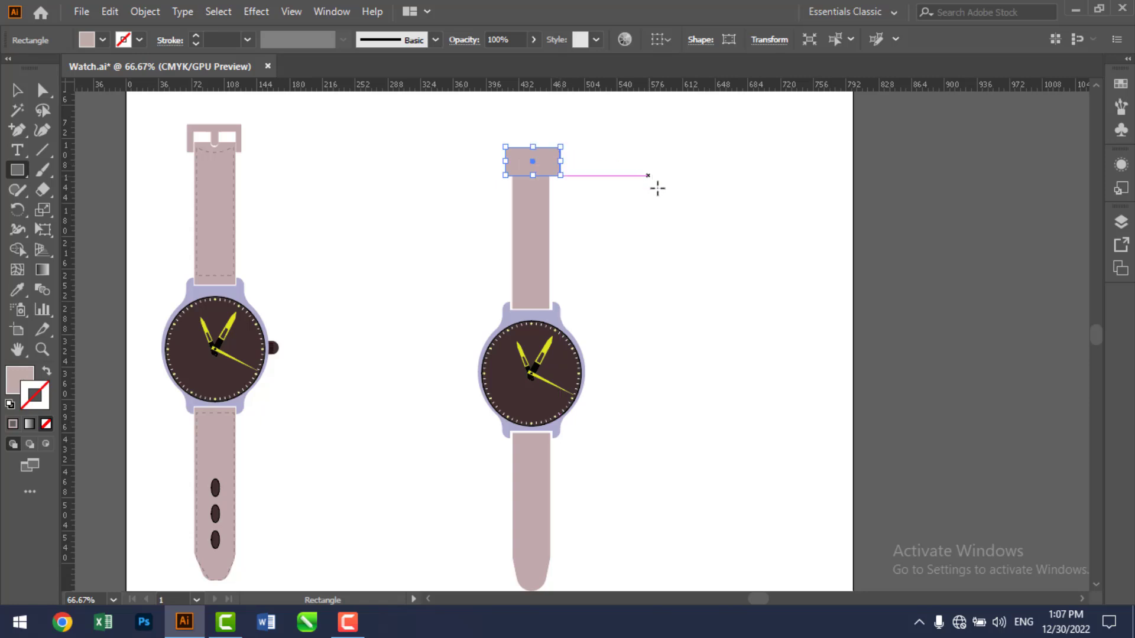
click(648, 175)
click(778, 347)
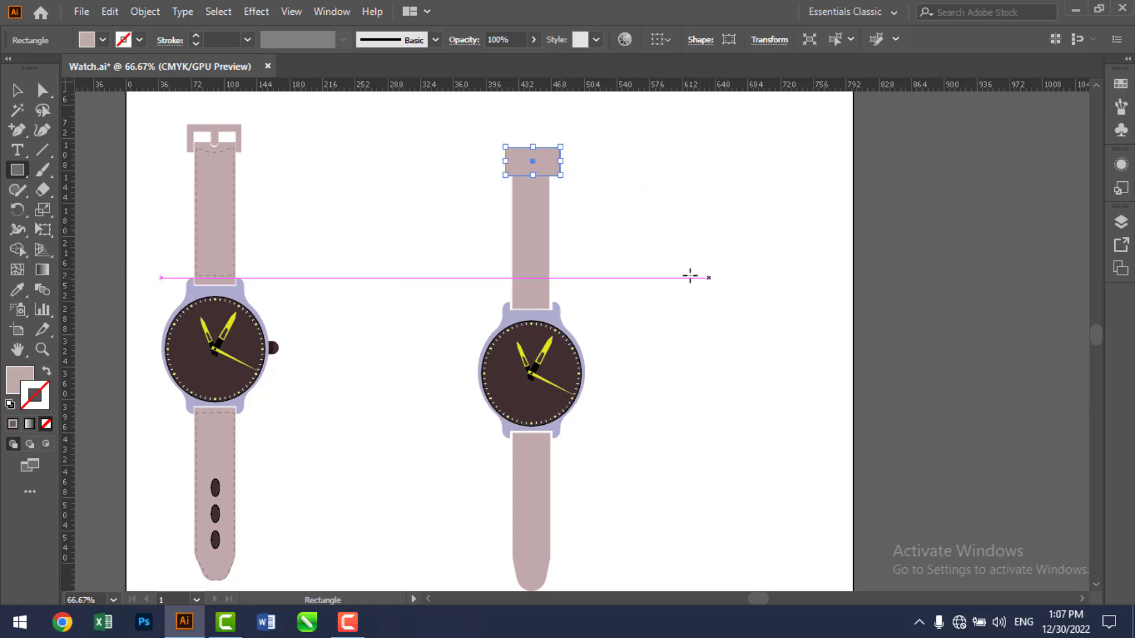
key(c)
key(v)
click(675, 273)
click(537, 168)
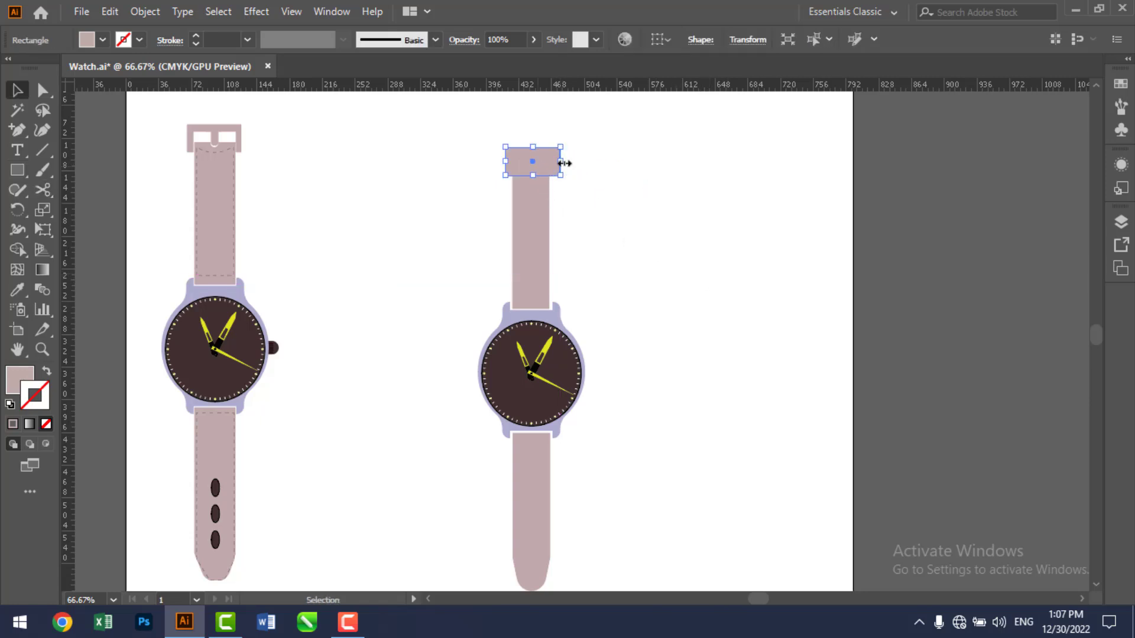
- Narrow the buckle rectangle slightly and nudge it left to centre it over the upper strap
drag(563, 163, 554, 161)
click(640, 187)
click(544, 172)
key(Left)
key(Left)
key(Left)
key(Left)
key(Left)
key(Left)
- Move the buckle rectangle into the blank area beside the strap and overlay a smaller copy extending past its lower edge
drag(552, 161, 638, 173)
click(665, 188)
click(643, 231)
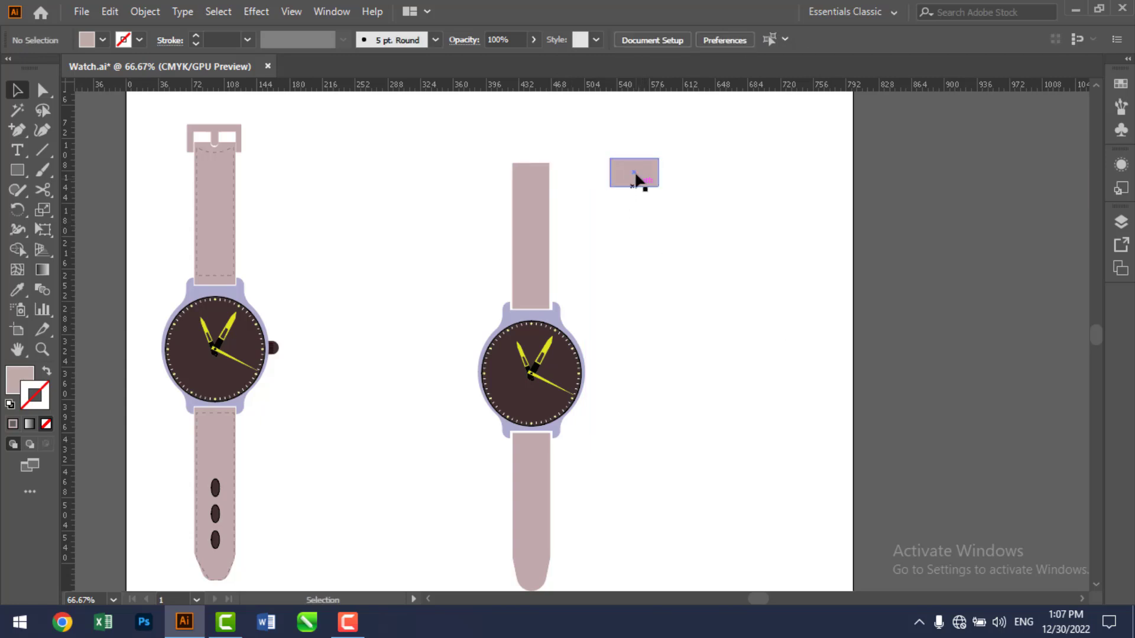
drag(646, 177, 681, 218)
click(656, 216)
click(657, 211)
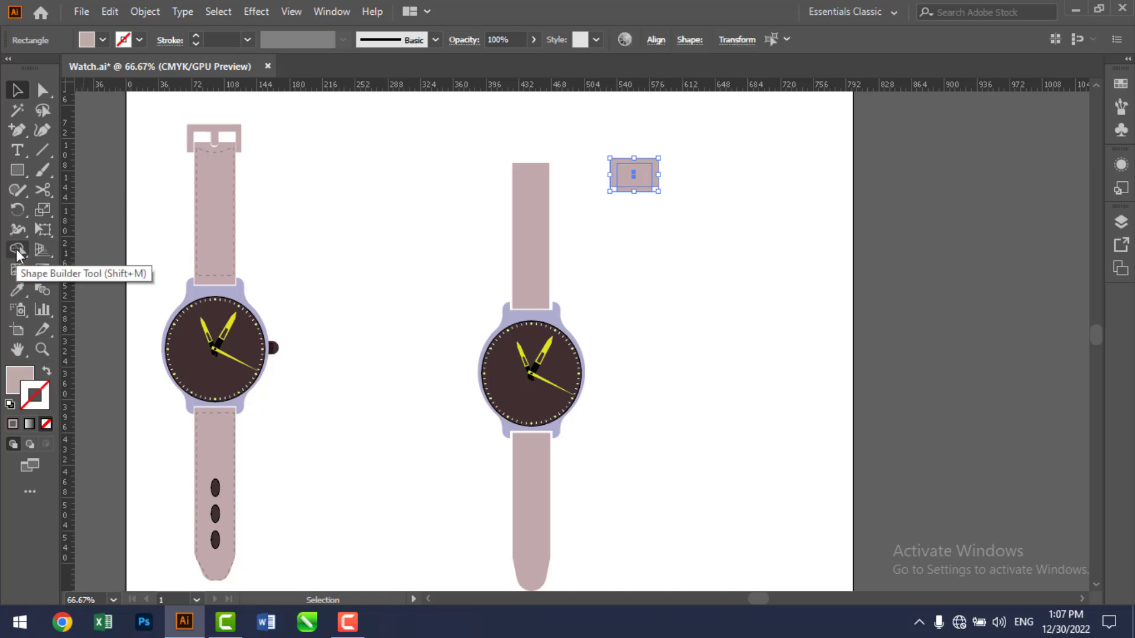
- Cut out the inner rectangle with the Shape Builder tool and fit the open buckle frame around the upper strap's top end
click(17, 249)
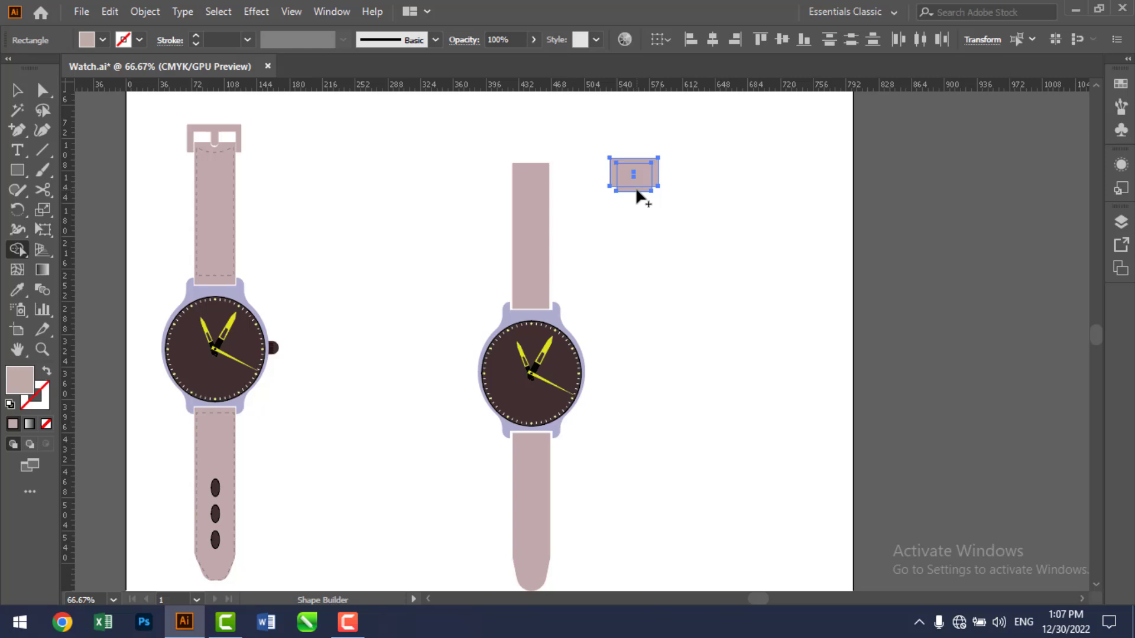
drag(636, 189, 559, 161)
click(18, 92)
click(636, 191)
click(556, 163)
click(656, 230)
click(545, 153)
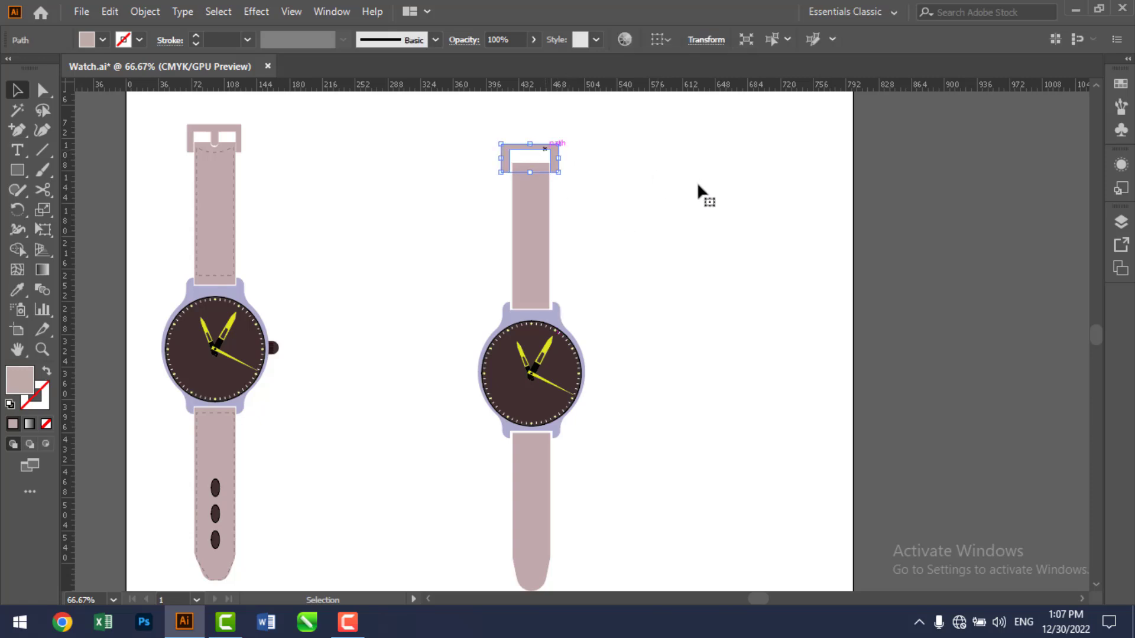
- Nudge the open buckle frame slightly right and down to centre it around the upper strap's top end
key(Right)
key(Down)
key(Down)
key(Down)
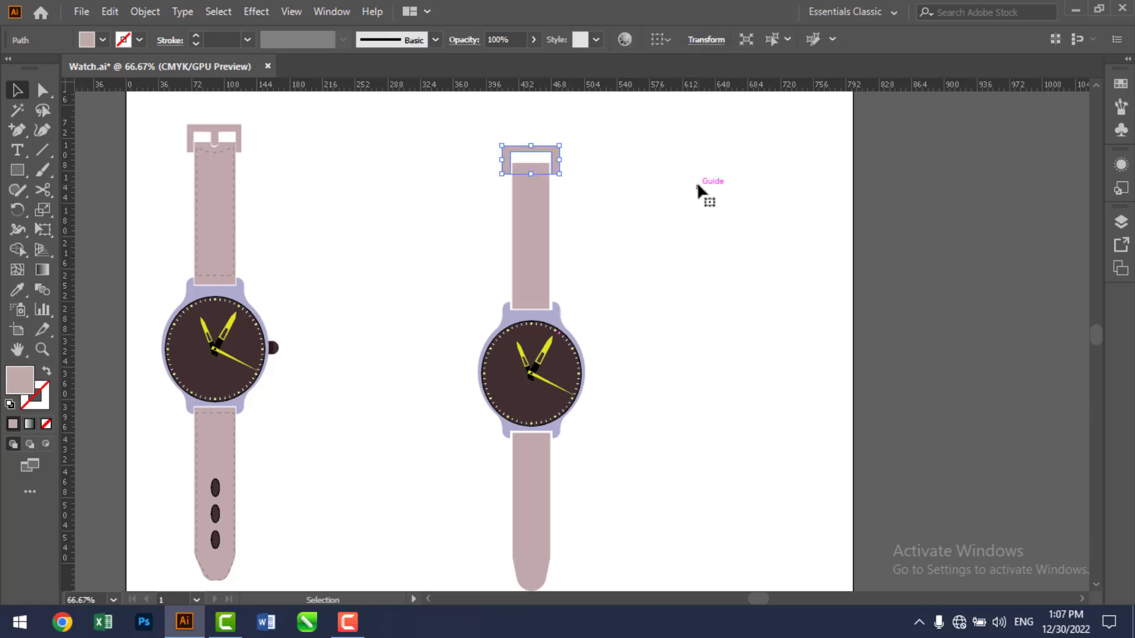
click(650, 253)
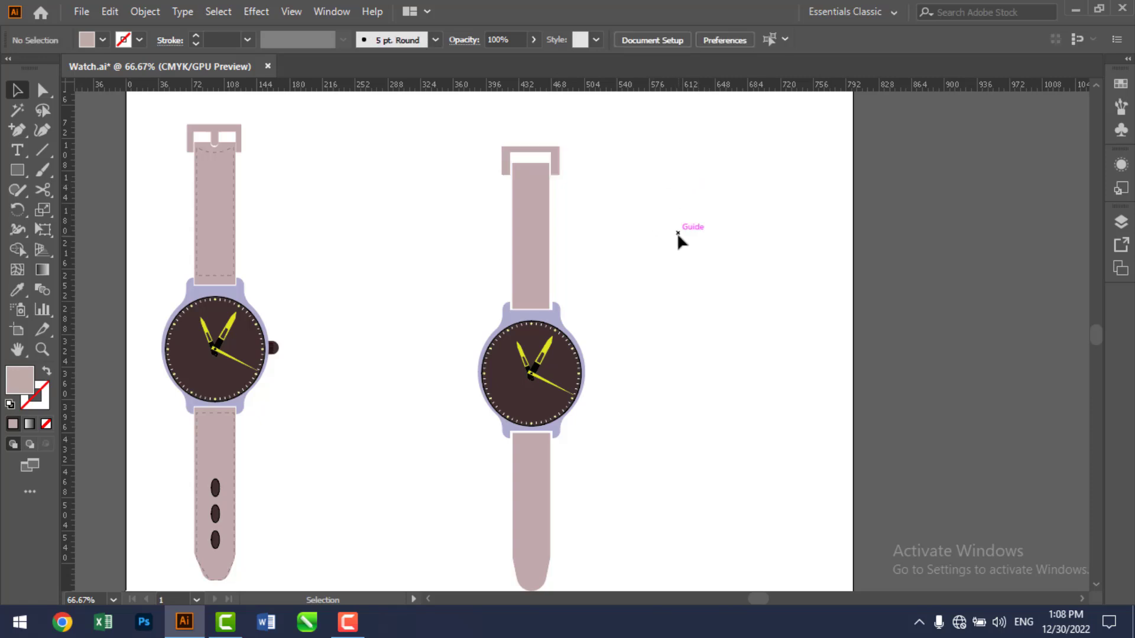
- Draw a narrow upright rounded rectangle from the buckle's crossbar into the strap's top end and nudge it right to centre it
key(z)
drag(492, 139, 616, 220)
key(space)
drag(405, 309, 578, 312)
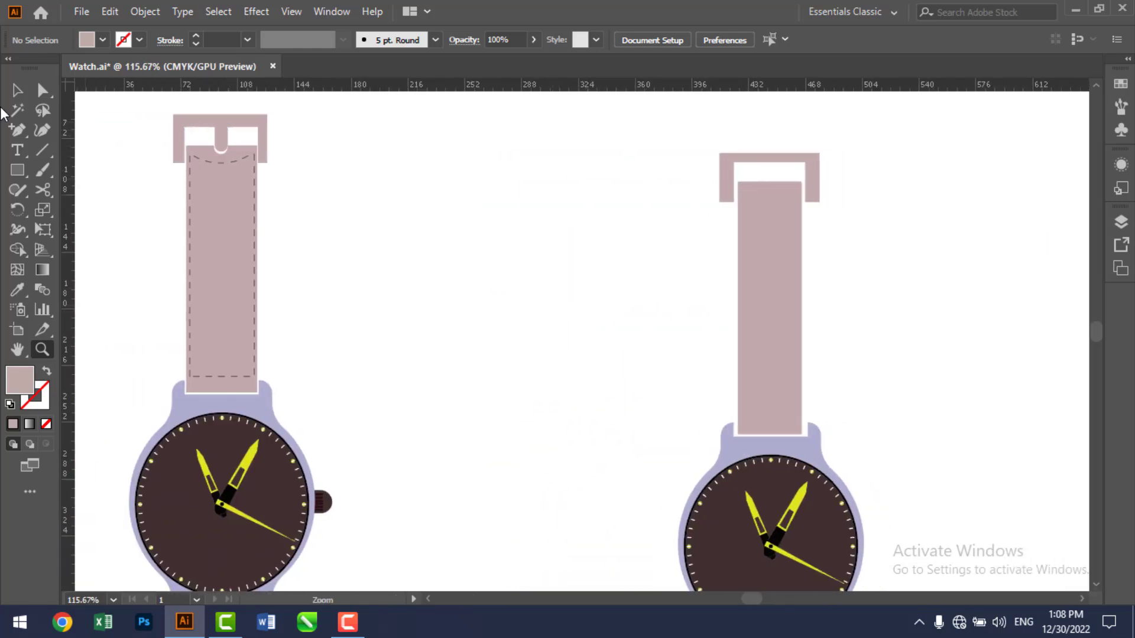
click(17, 92)
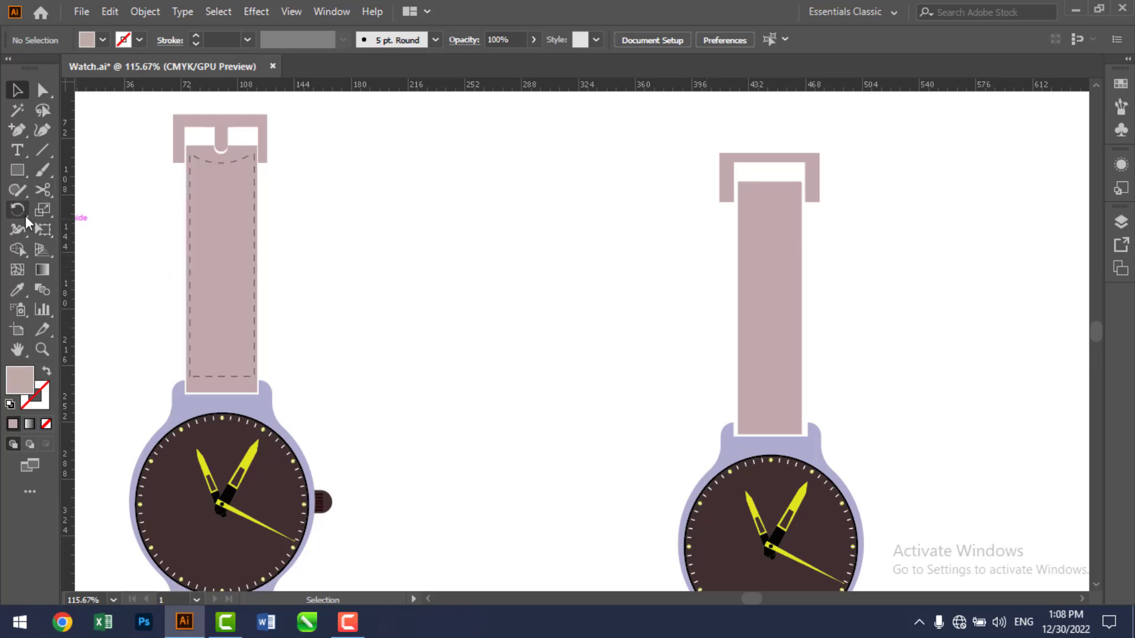
click(17, 170)
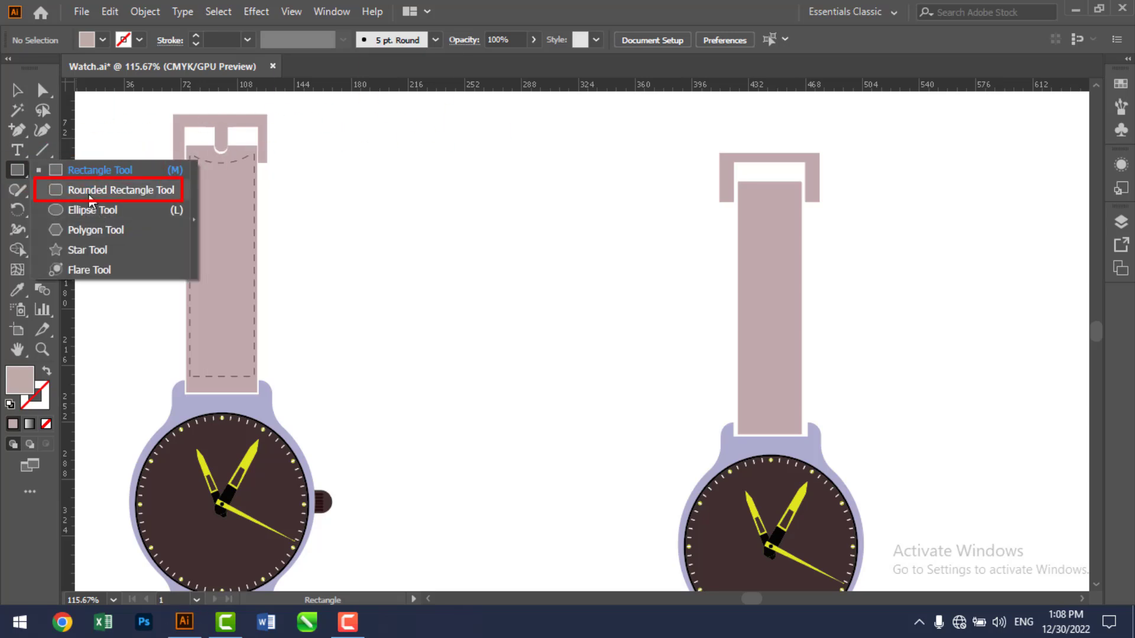
click(90, 190)
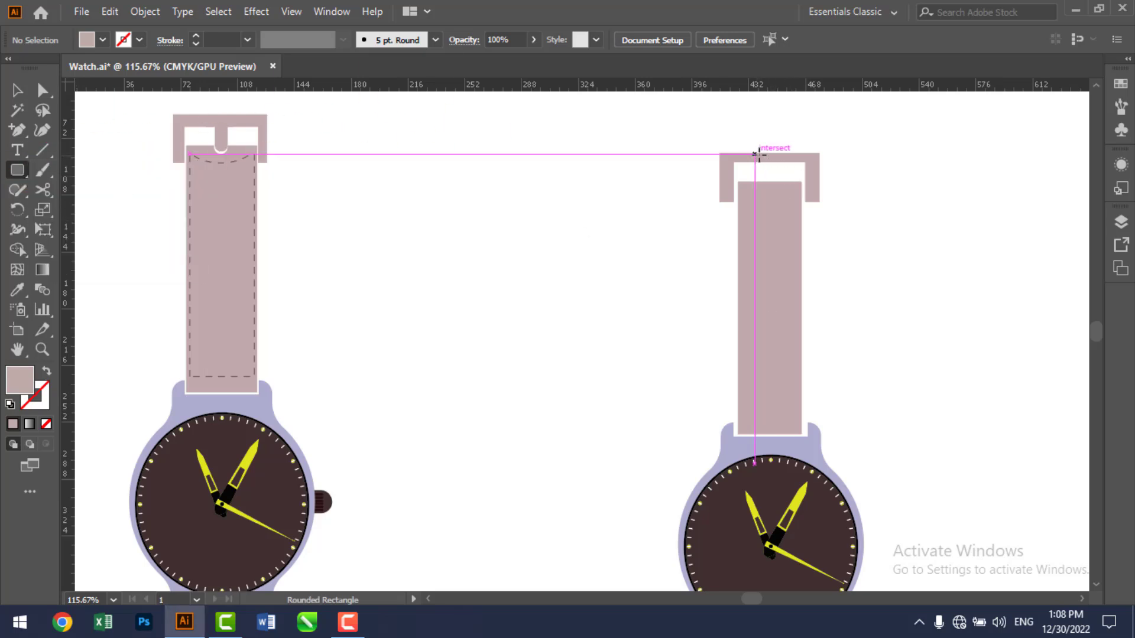
drag(759, 159, 776, 197)
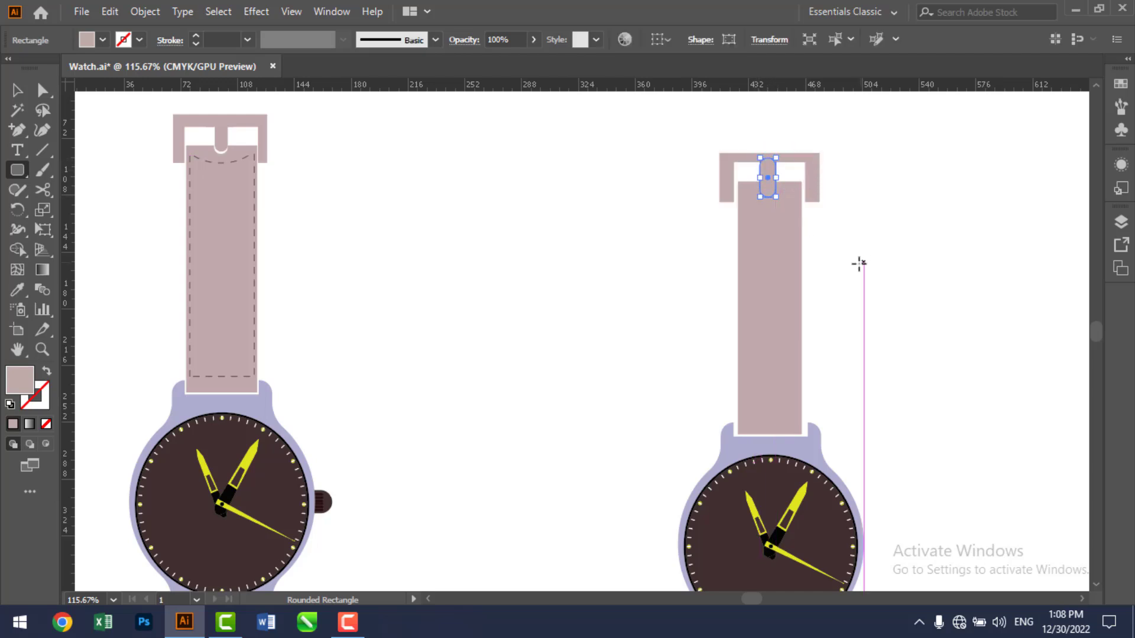
key(Right)
key(Right)
key(Right)
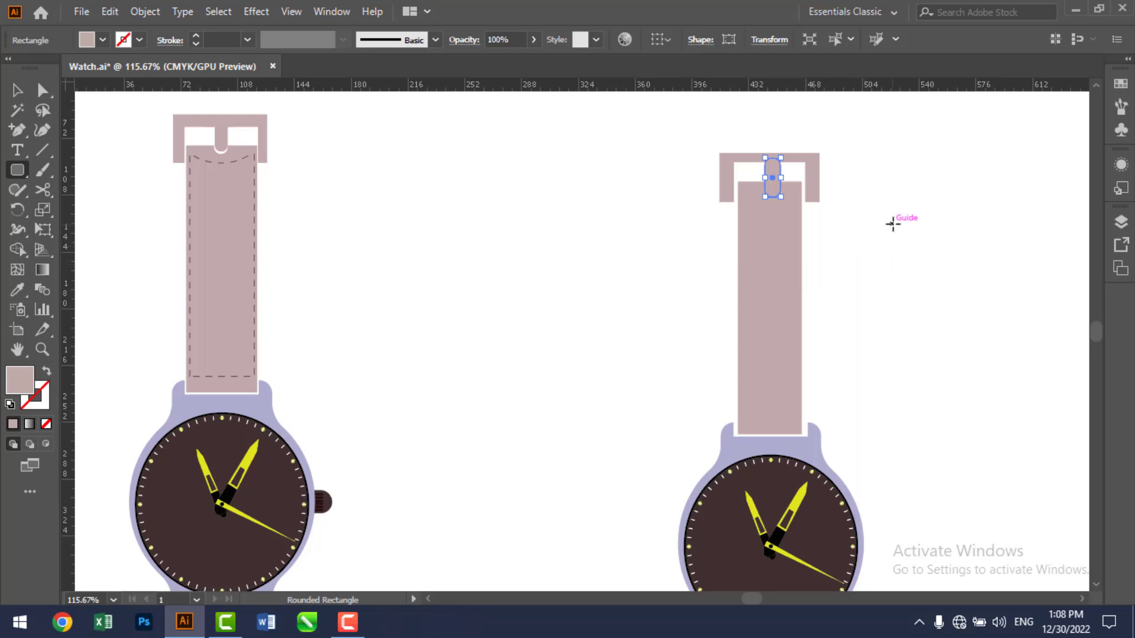
- Cut a rounded notch into the upper strap's top edge by removing the rounded rectangle's overlap with the Shape Builder tool
key(v)
click(893, 224)
drag(706, 131, 866, 226)
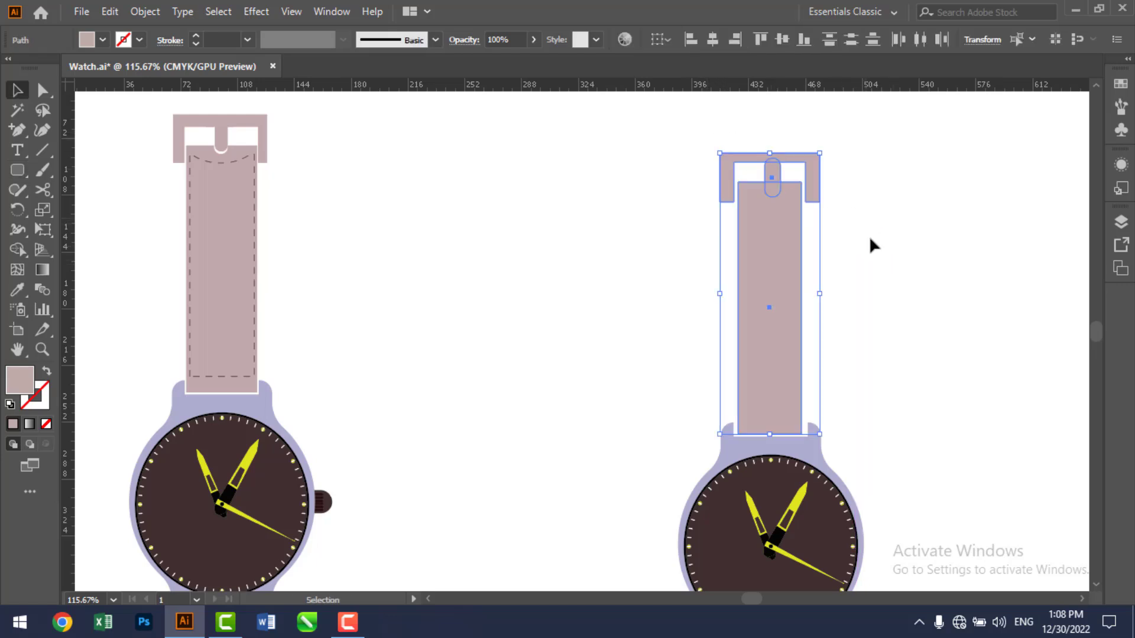
click(25, 250)
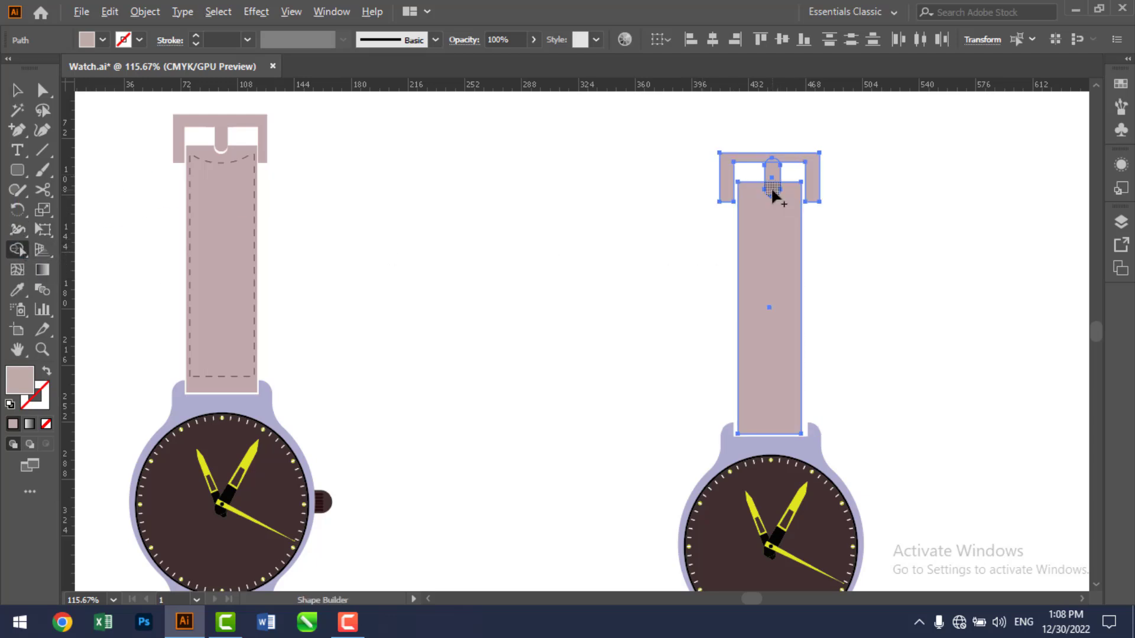
alt+click(771, 188)
key(v)
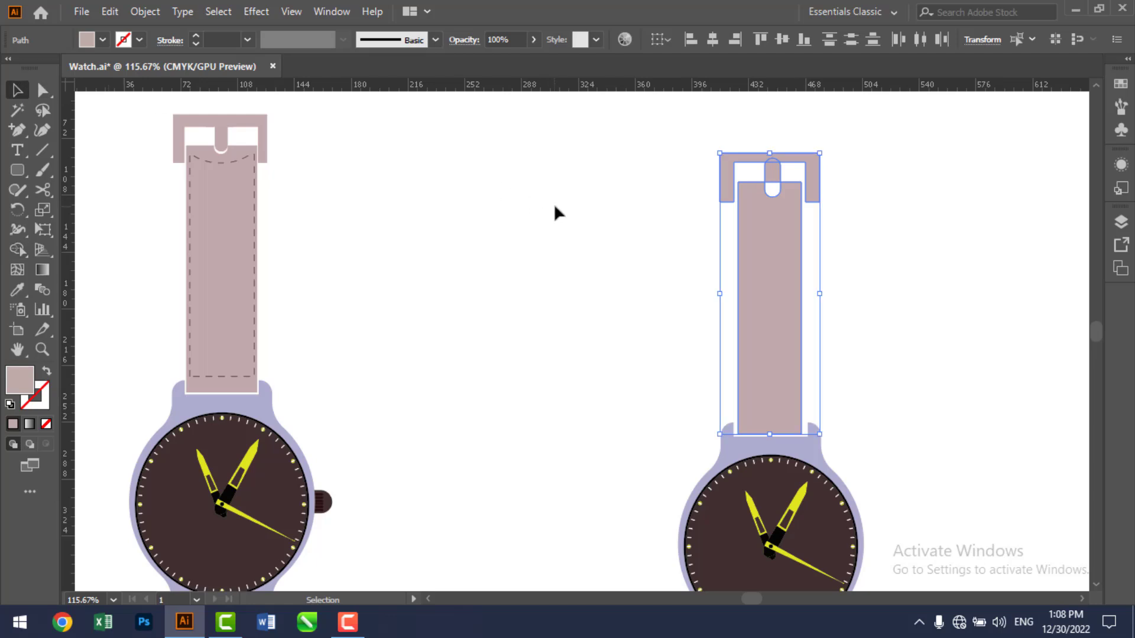
click(568, 203)
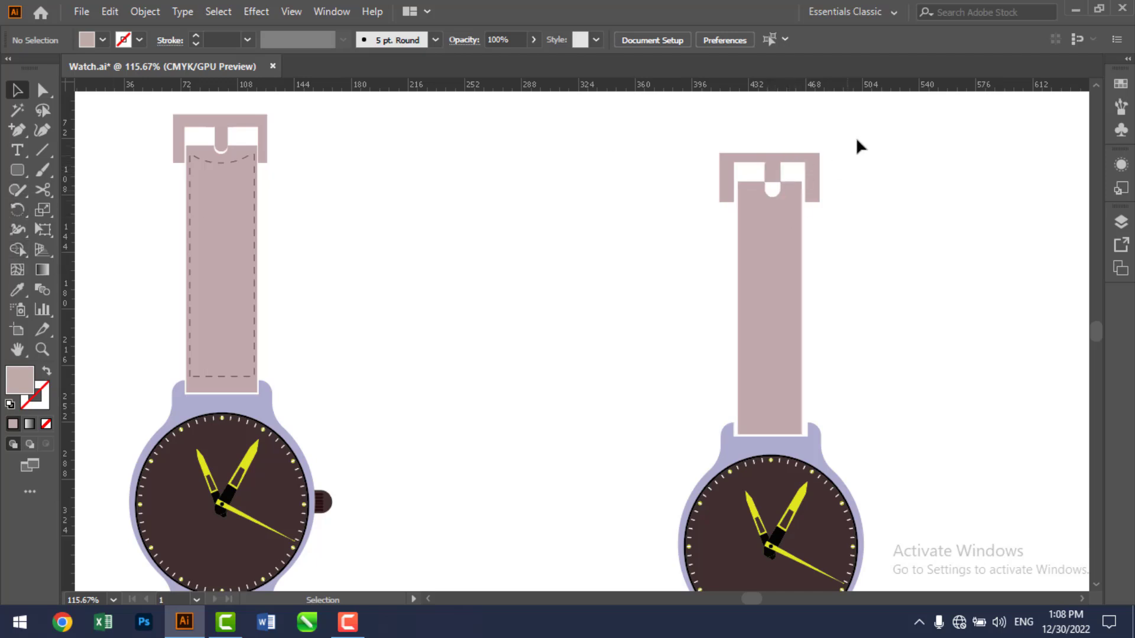
- Remove the rest of the rounded rectangle inside the buckle opening with the Shape Builder tool
drag(728, 178, 698, 185)
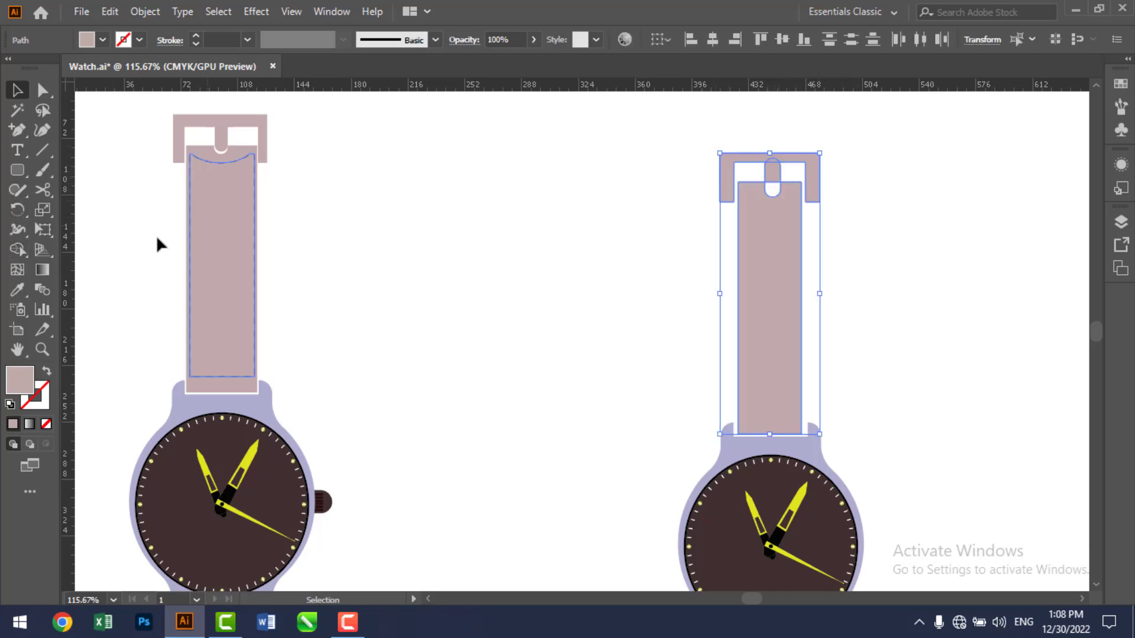
click(18, 250)
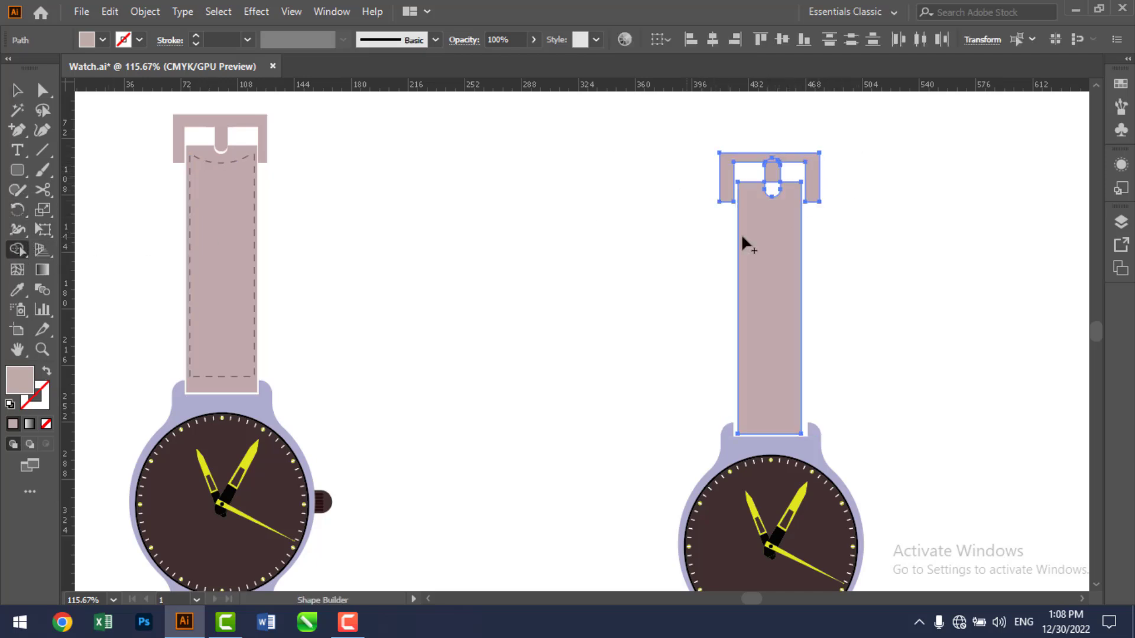
alt+click(773, 175)
key(v)
click(835, 198)
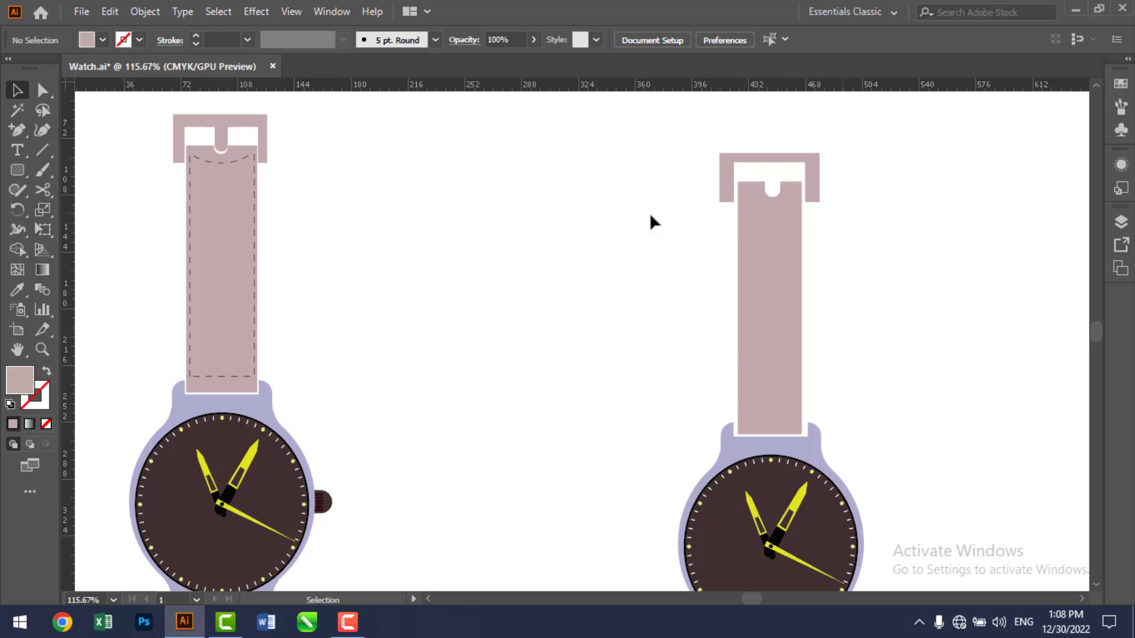
- Draw a slimmer rounded rectangle as the buckle prong, running from the strap notch up into the buckle's crossbar
click(18, 171)
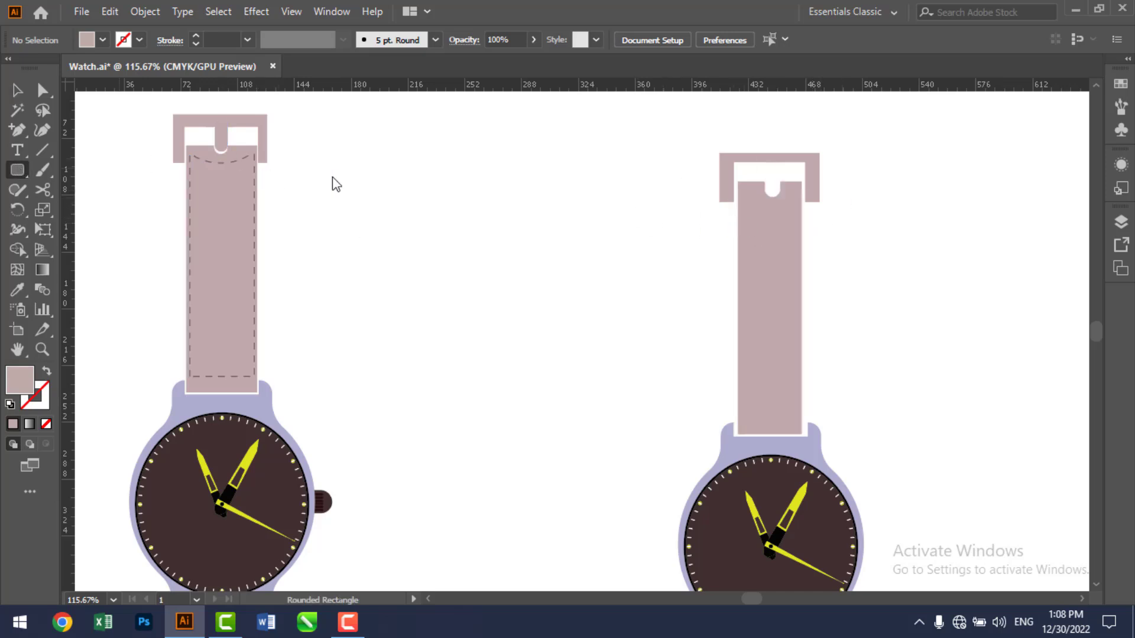
key(z)
drag(758, 184, 1069, 332)
click(17, 89)
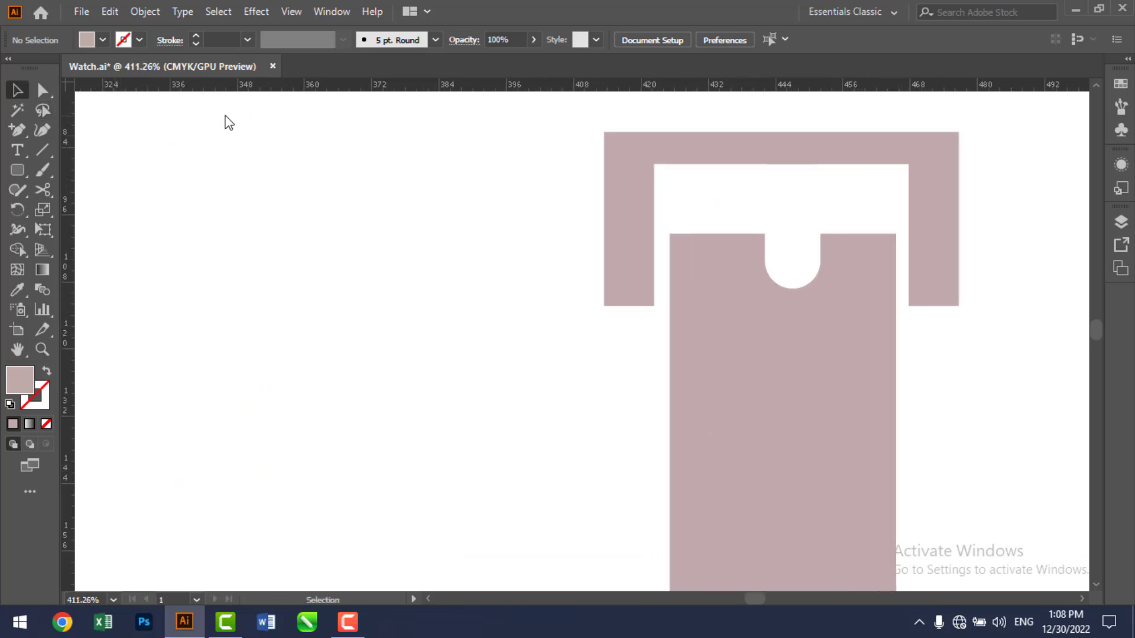
click(22, 172)
mouse_move(802, 276)
mouse_down()
mouse_move(757, 240)
mouse_move(792, 188)
mouse_move(775, 155)
mouse_up()
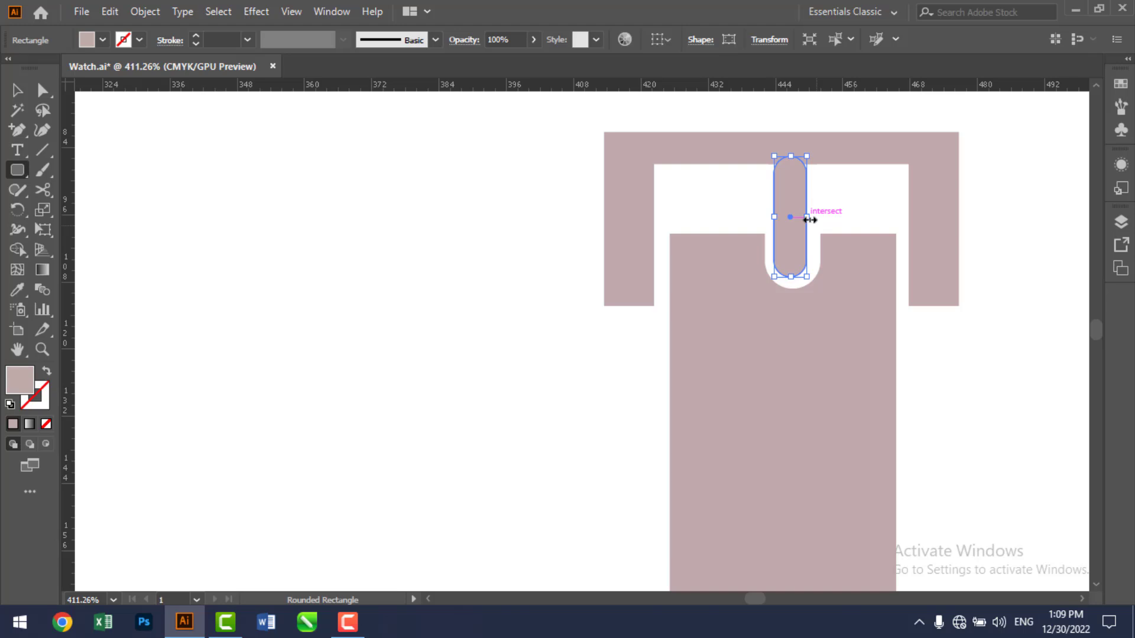
- Widen the buckle prong and centre it in the strap notch, leaving a thin gap around it
drag(811, 218, 816, 217)
key(Right)
key(Right)
key(Left)
key(Left)
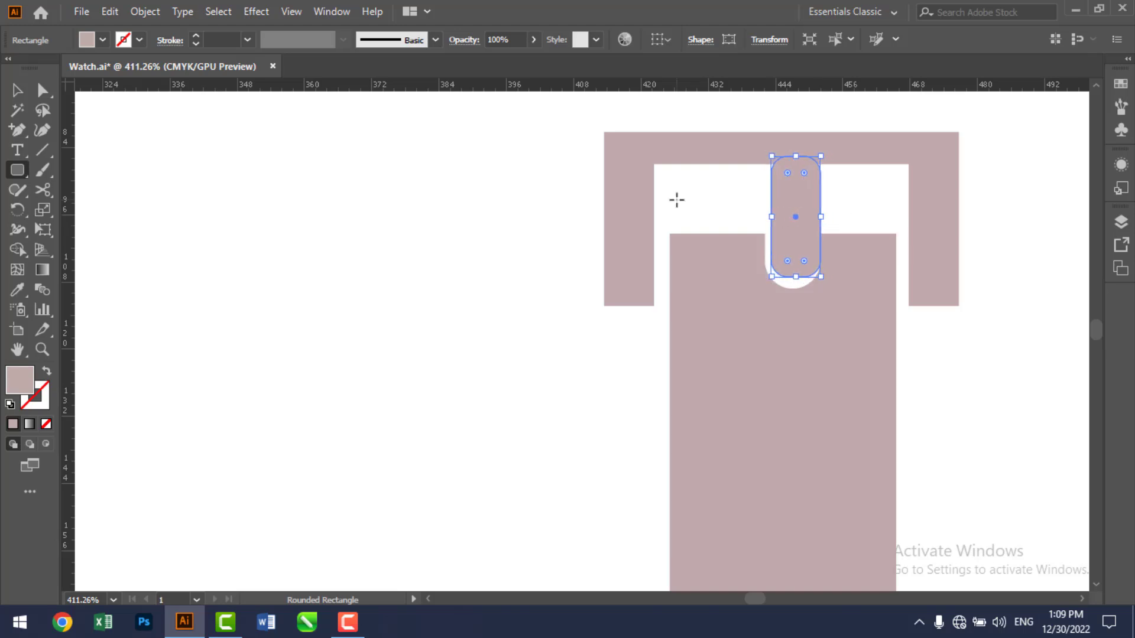
key(Down)
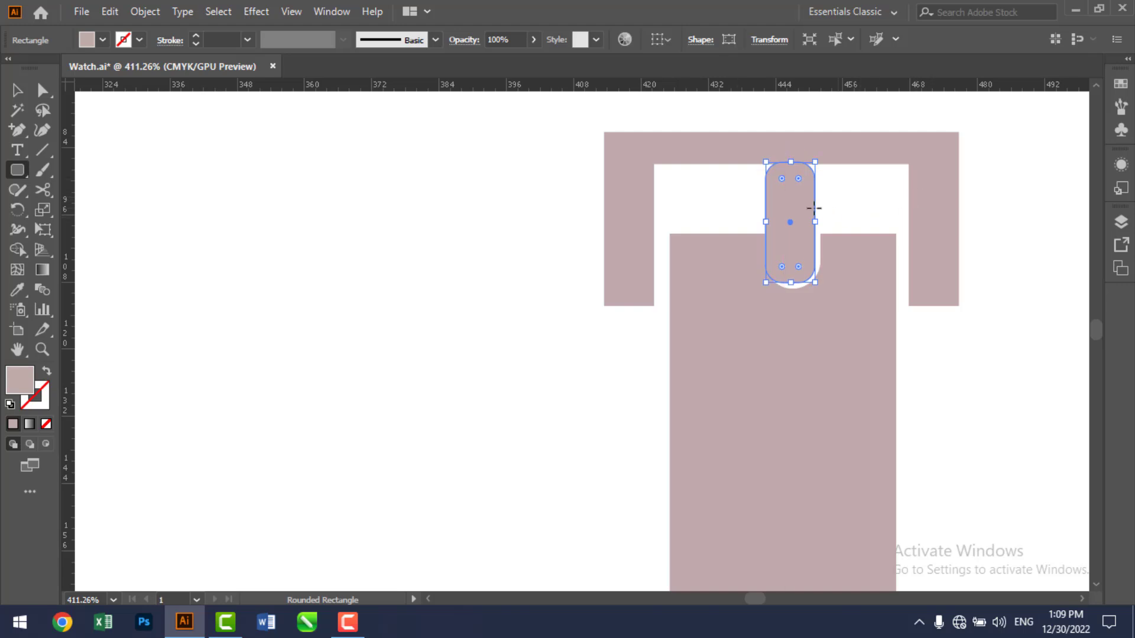
key(v)
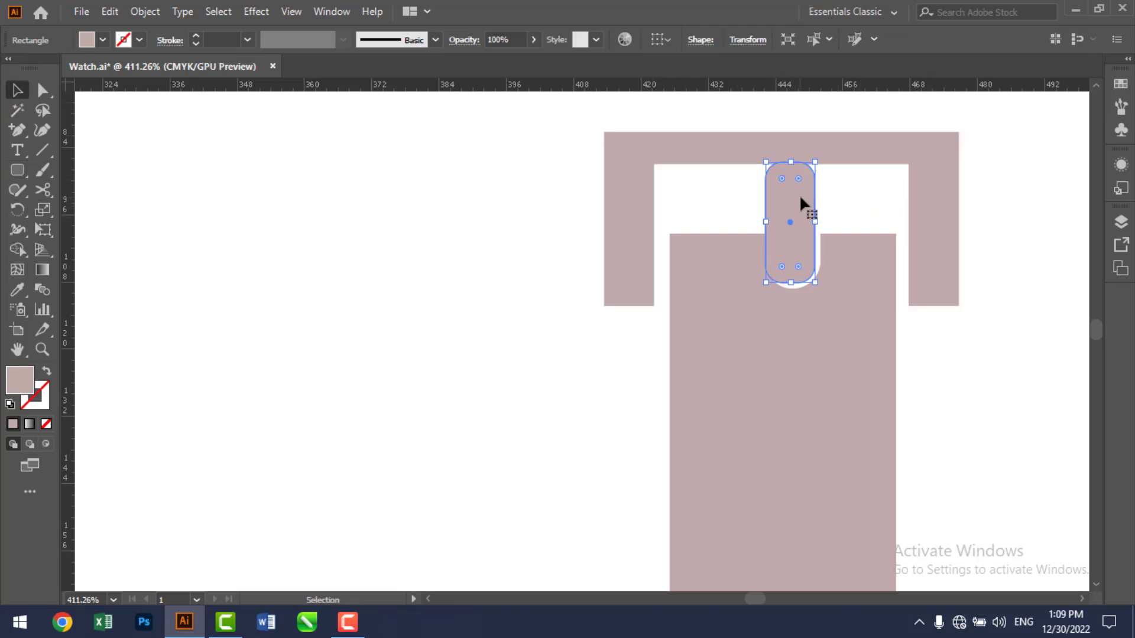
drag(799, 195, 803, 195)
click(969, 404)
click(791, 227)
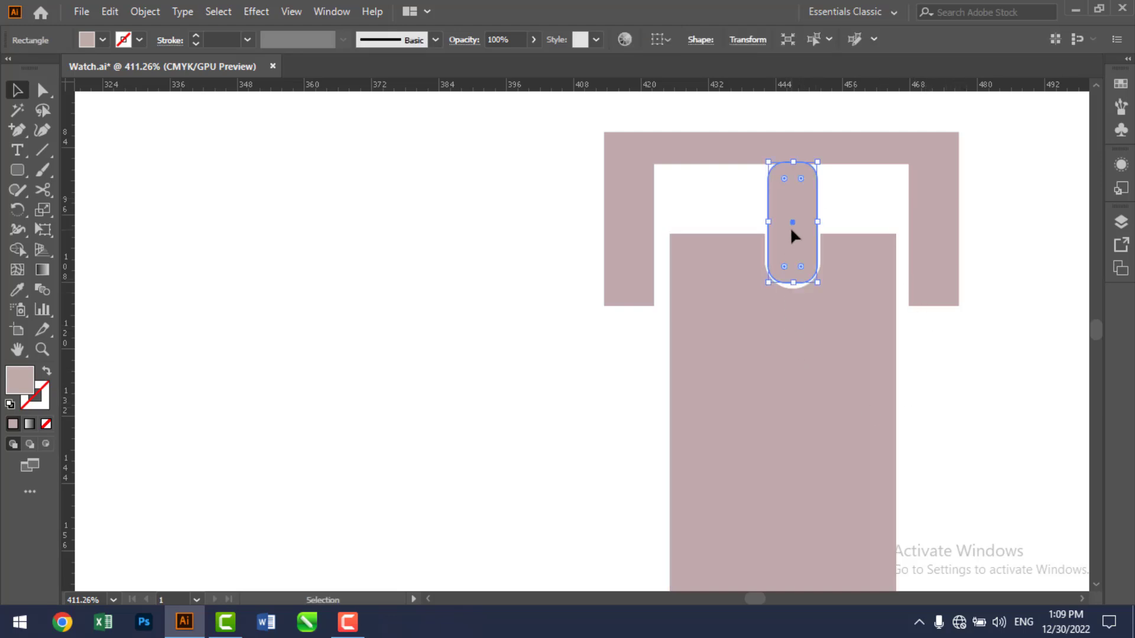
- Extend the prong's upper end further into the buckle's crossbar and round its corners fully
drag(791, 163, 792, 149)
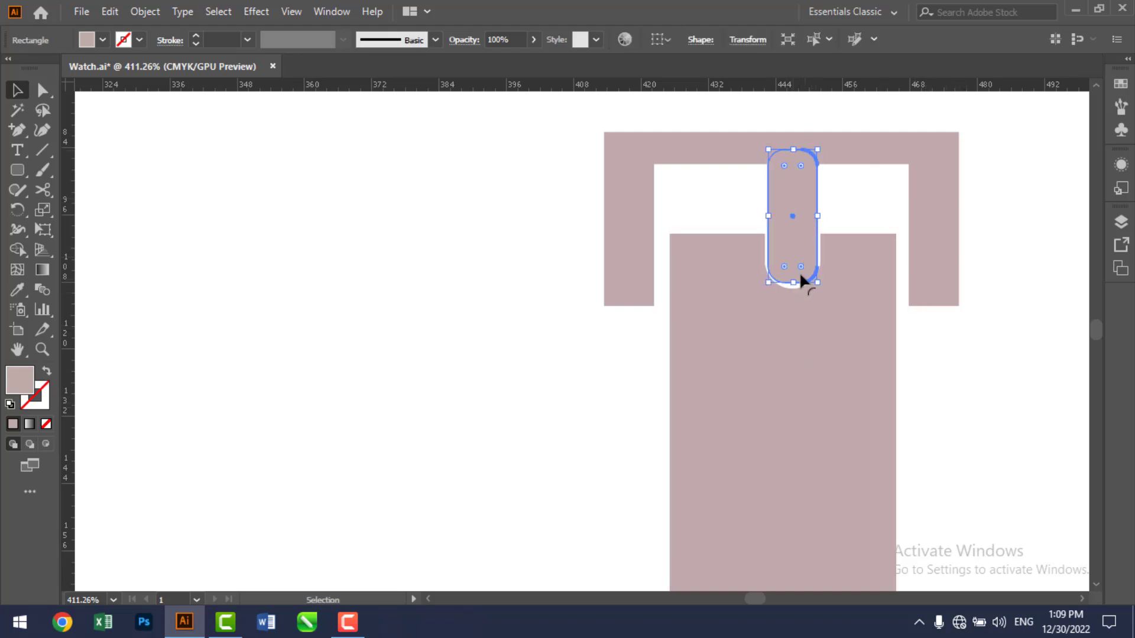
drag(800, 263, 788, 242)
click(834, 222)
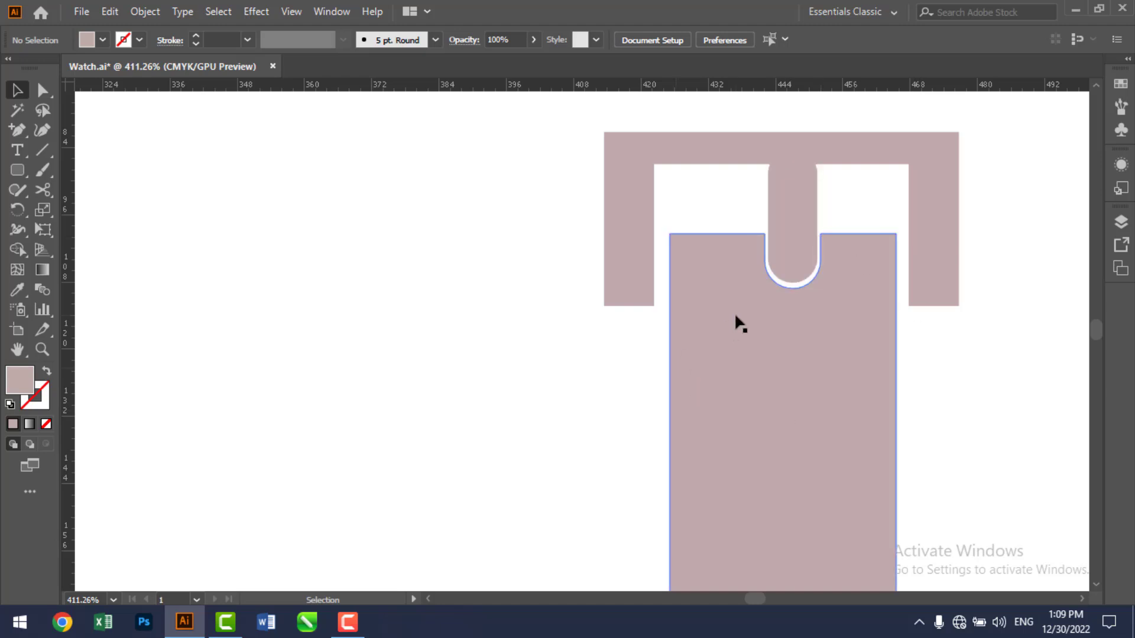
- Examine the second watch's buckle and straps beside the reference watch
key(z)
alt+click(745, 341)
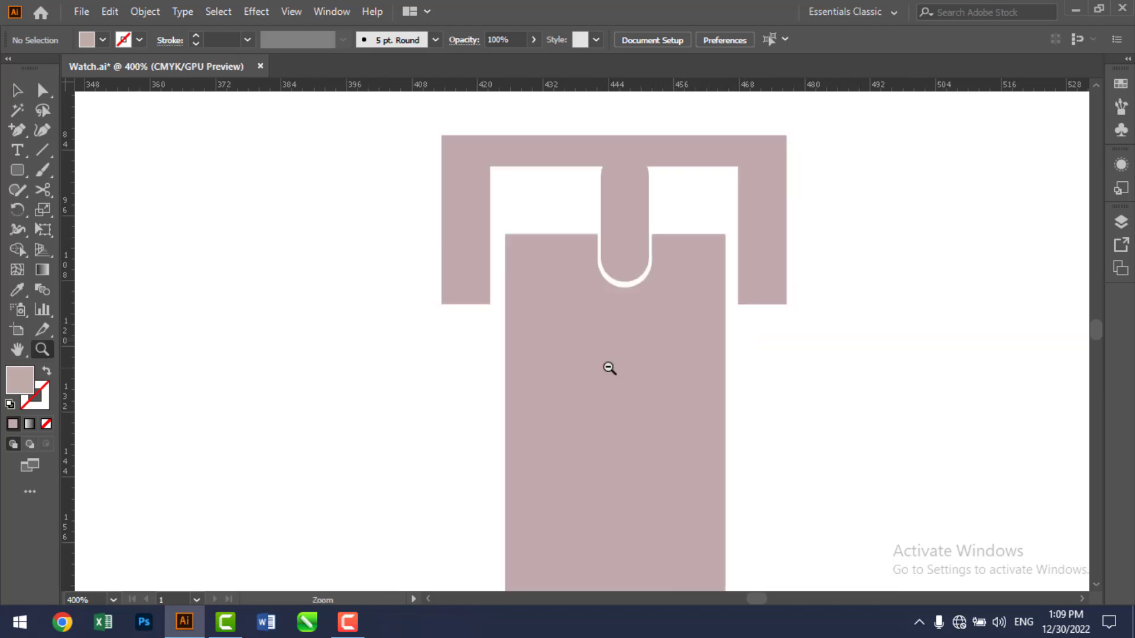
alt+click(609, 369)
alt+click(619, 427)
alt+click(611, 435)
alt+click(554, 447)
alt+click(552, 412)
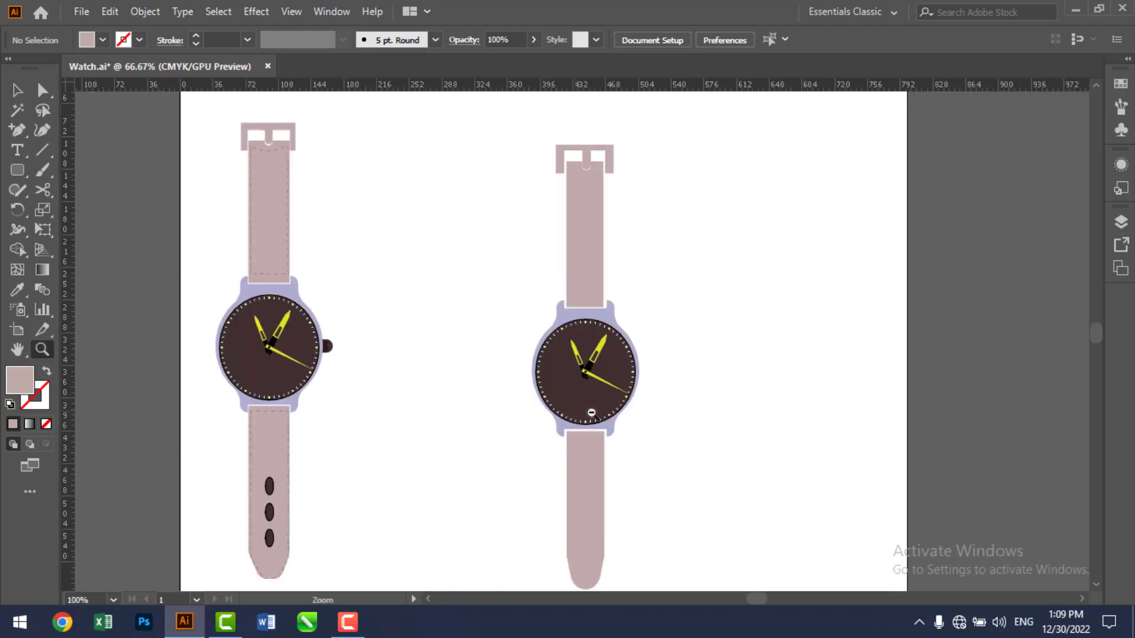
alt+click(612, 411)
key(v)
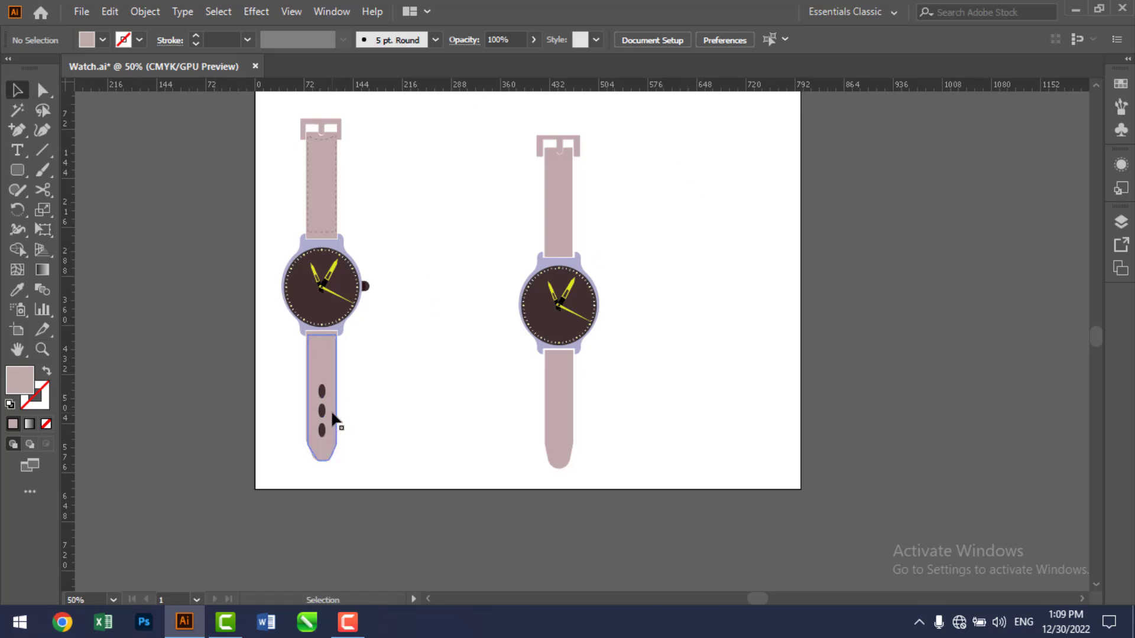
key(z)
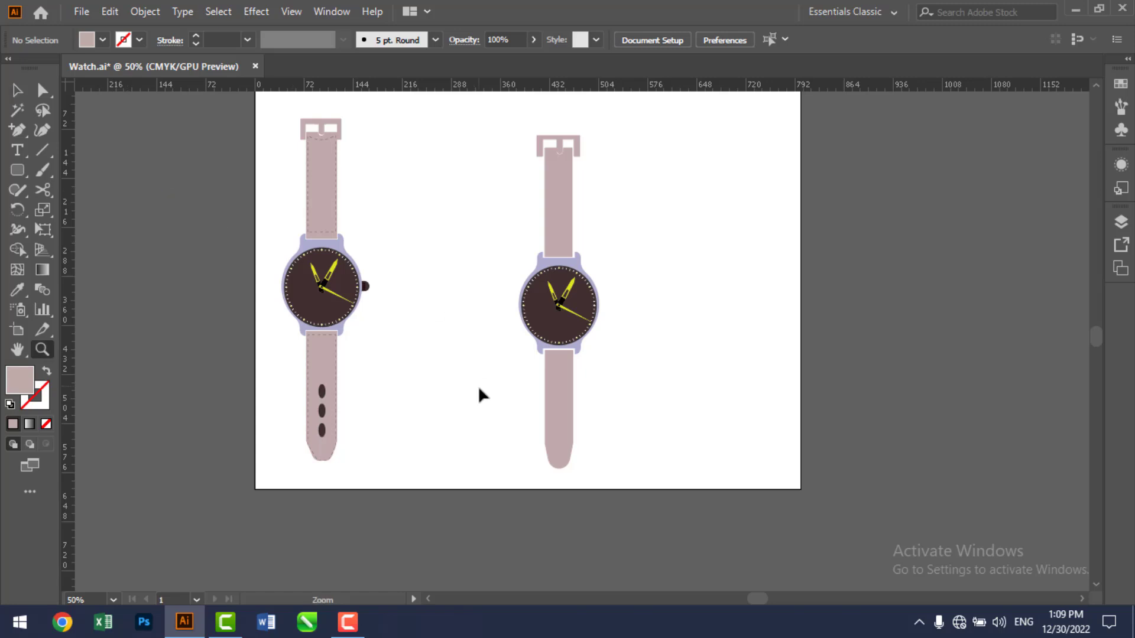
click(552, 400)
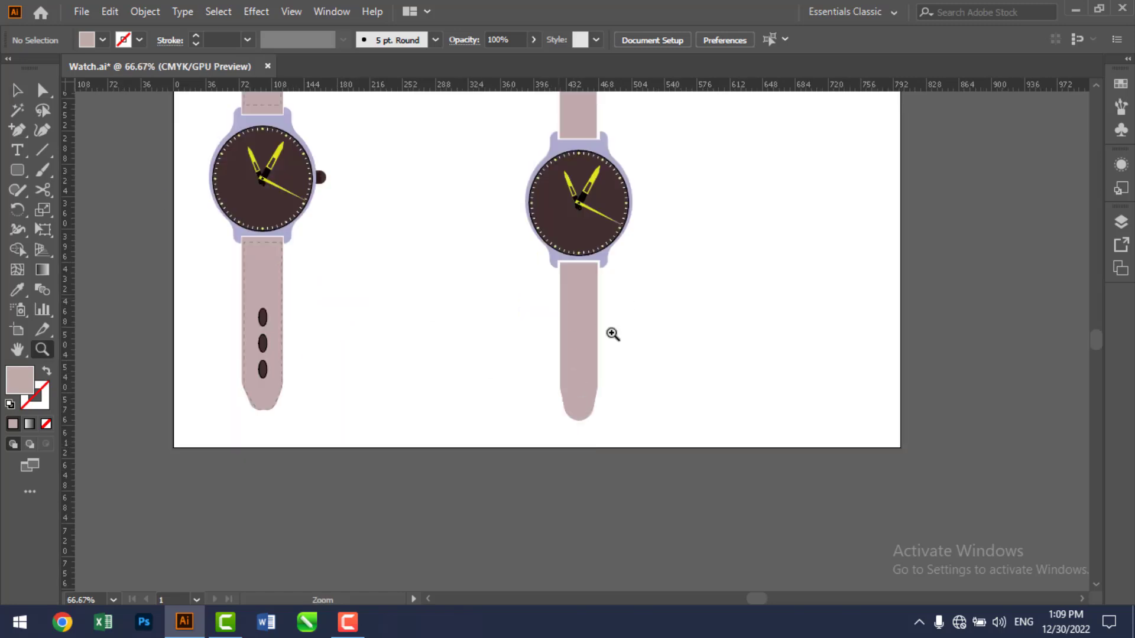
drag(585, 319, 732, 372)
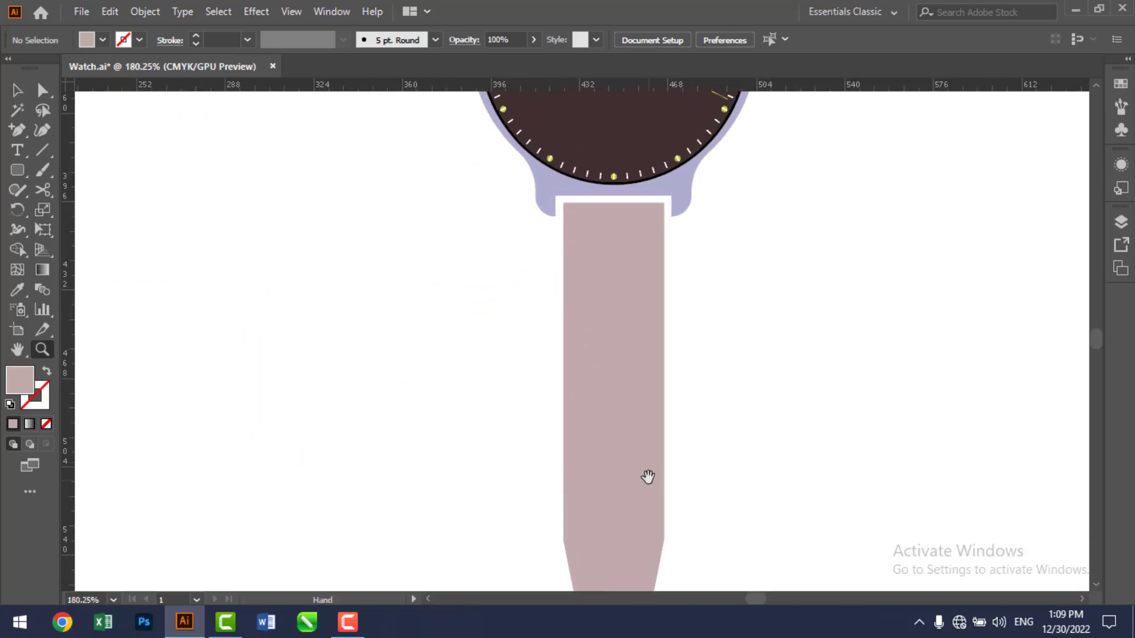
drag(649, 478, 643, 392)
click(27, 176)
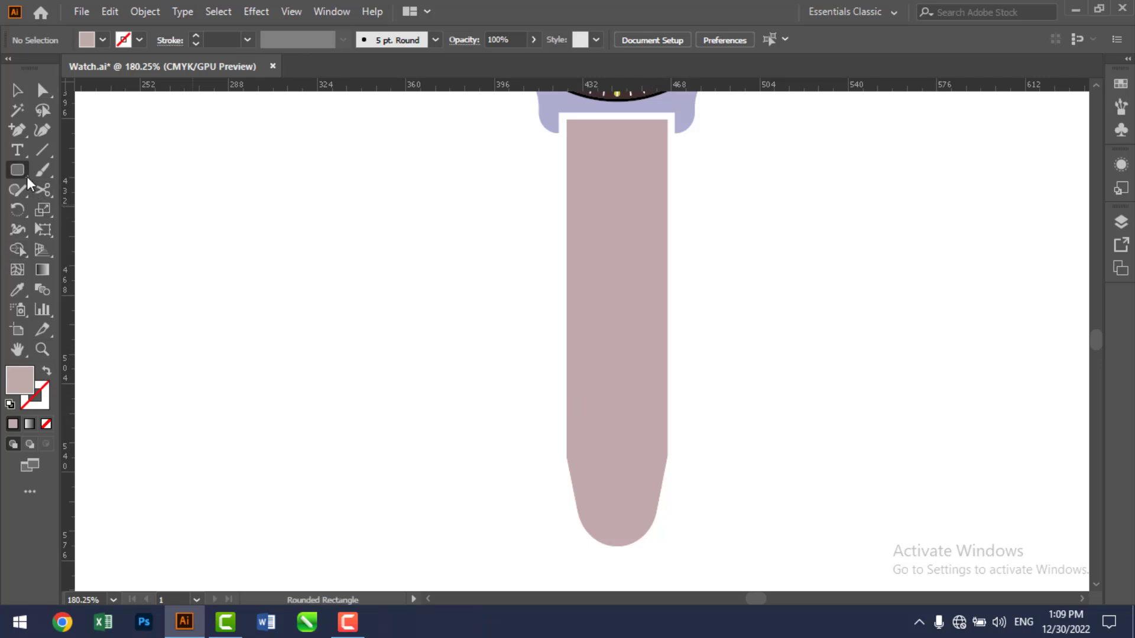
click(77, 210)
drag(605, 261, 620, 297)
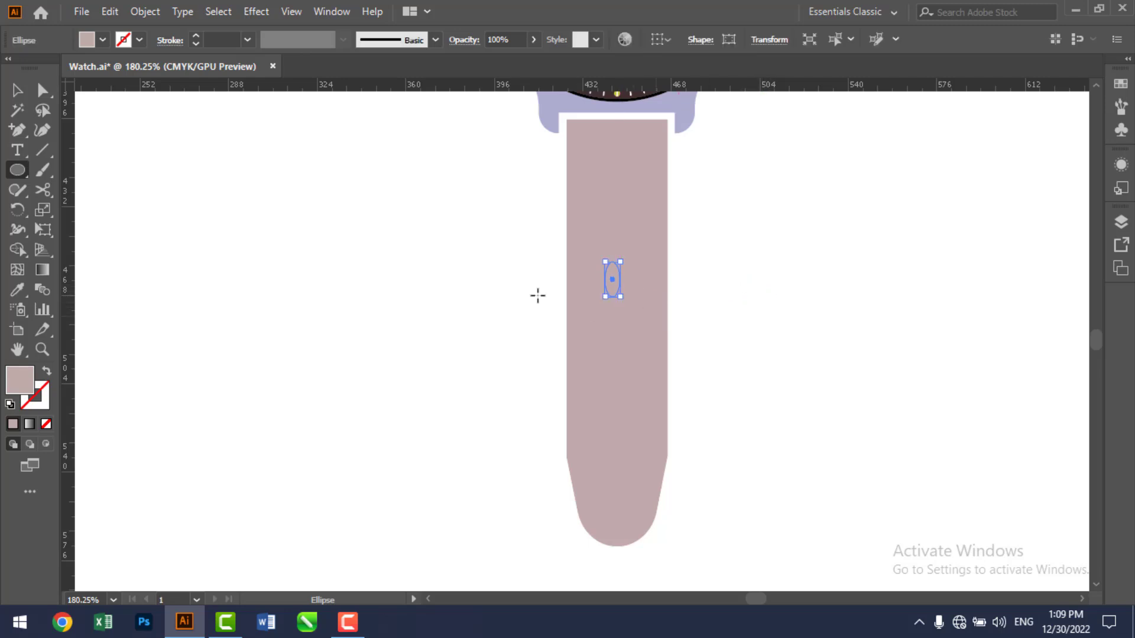
click(20, 89)
click(684, 289)
click(616, 282)
key(Delete)
- Offset the second watch's lower strap outline inward by 10 pt with mitered joins
key(space)
drag(446, 449, 769, 399)
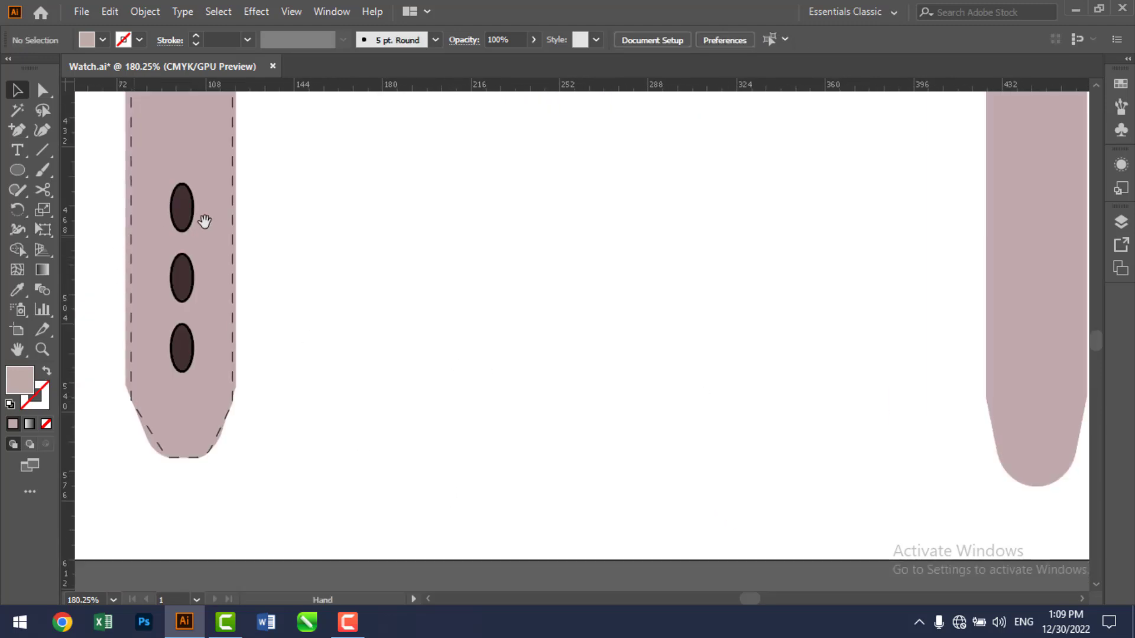
drag(891, 389, 577, 477)
click(658, 424)
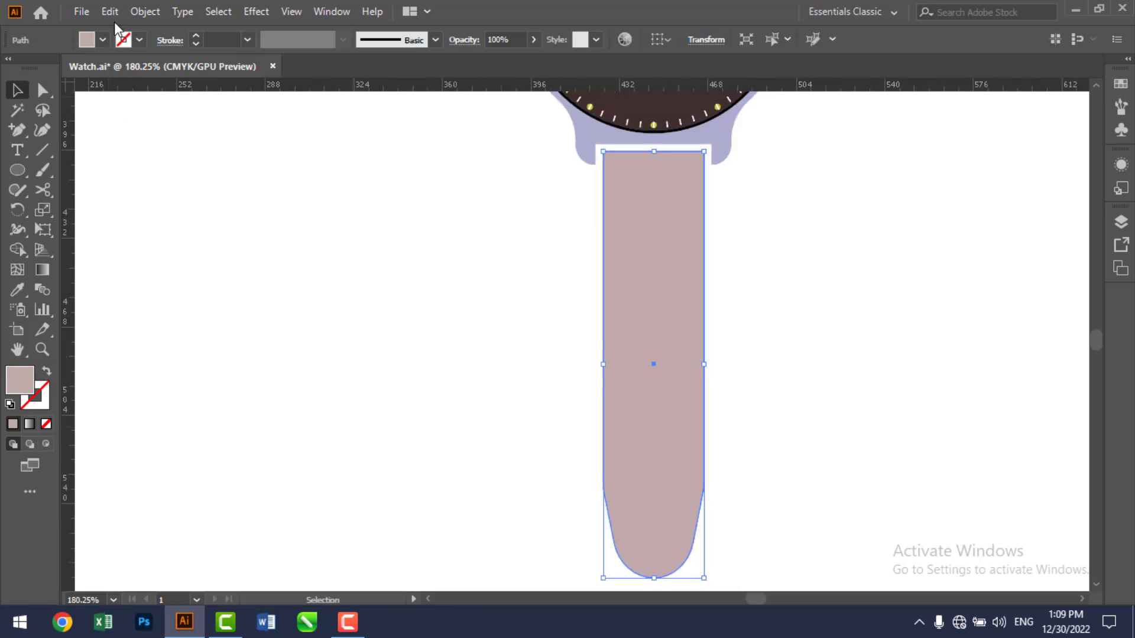
click(145, 11)
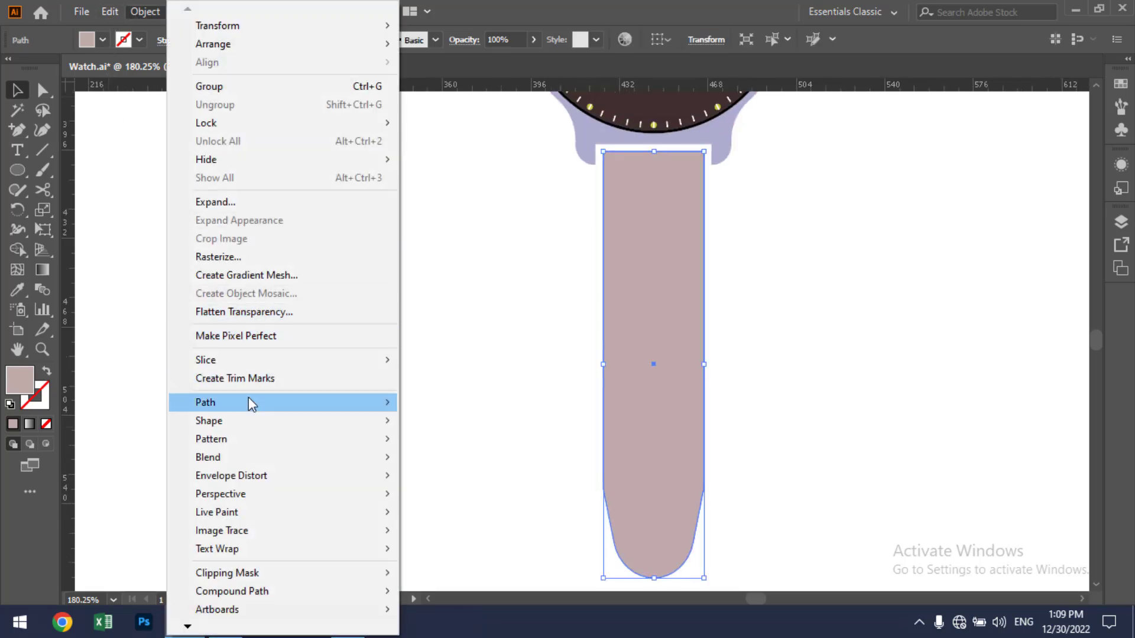
mouse_move(249, 398)
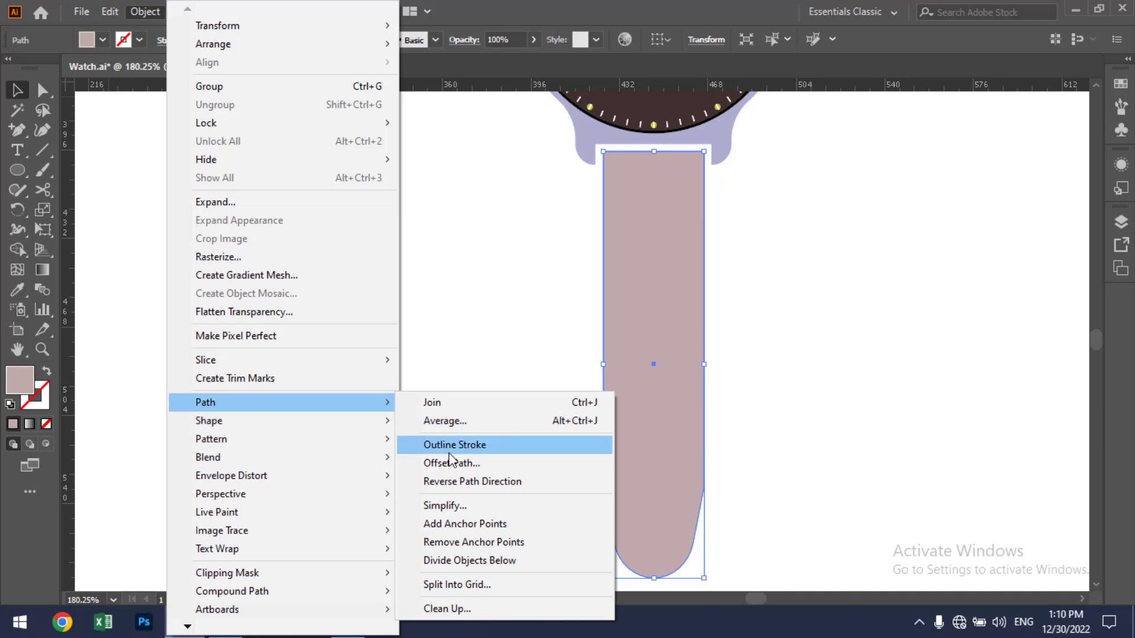
click(473, 466)
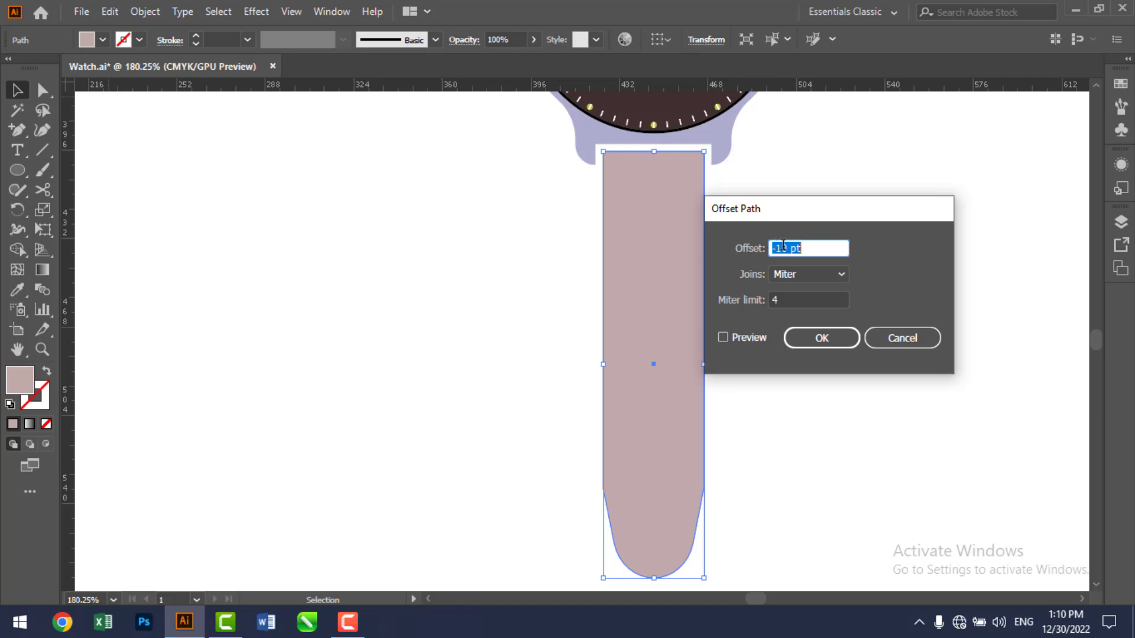
click(834, 341)
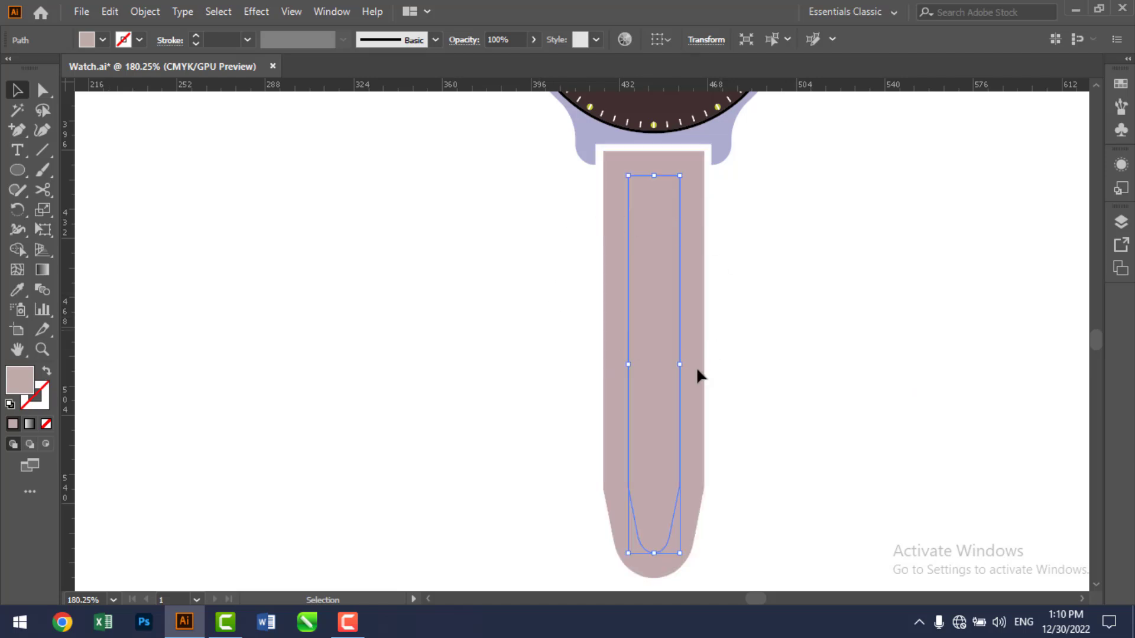
- Widen and lengthen the lower strap's inner path so it runs close to the strap's edges and rounded tip
drag(679, 363, 615, 364)
drag(655, 176, 654, 160)
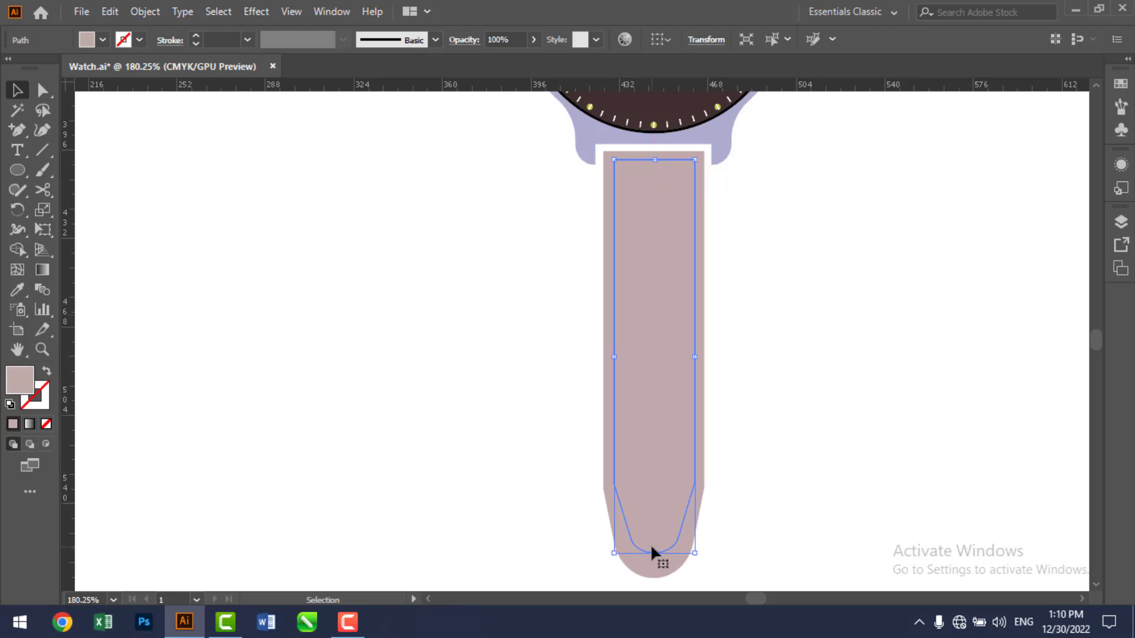
drag(654, 553, 654, 573)
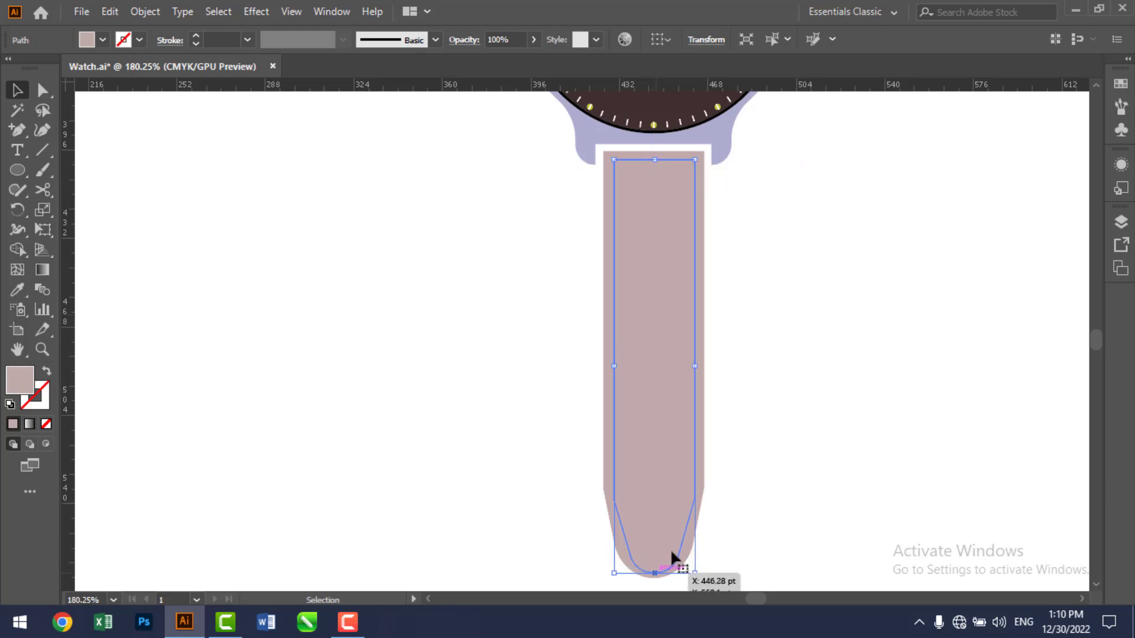
click(830, 442)
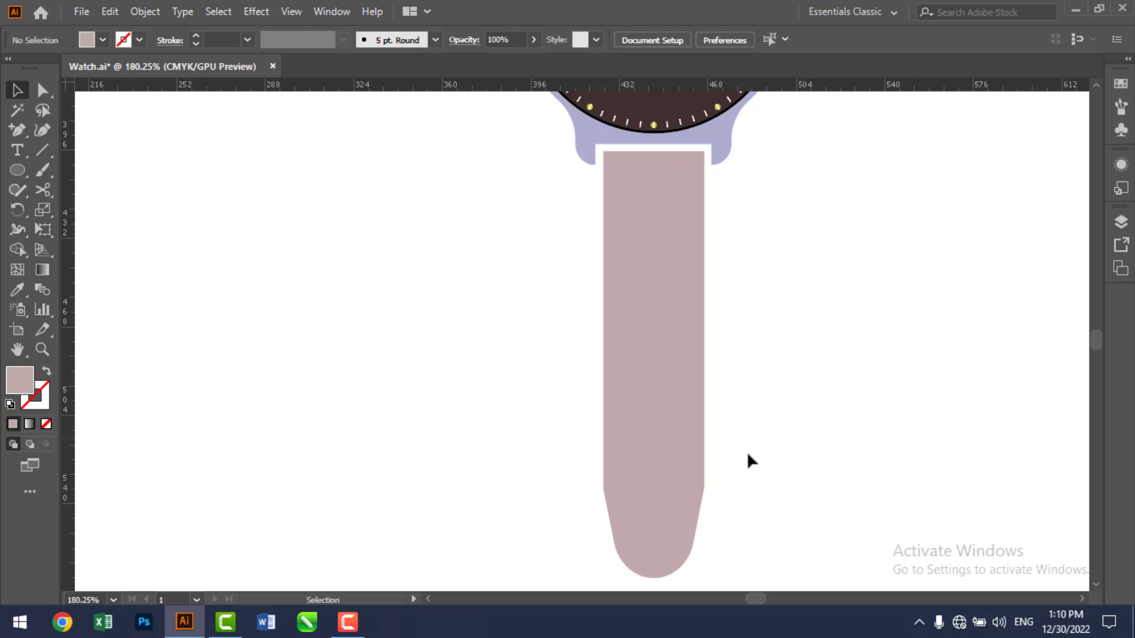
- Give the lower strap's inner path a near-black stroke, colour #020101
click(695, 352)
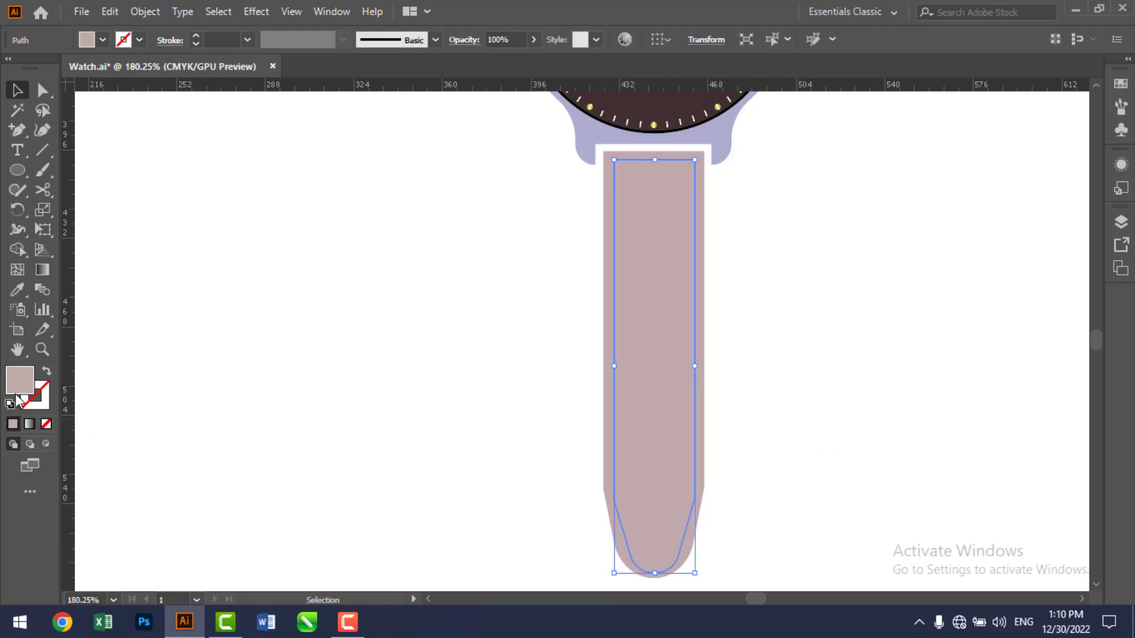
click(42, 401)
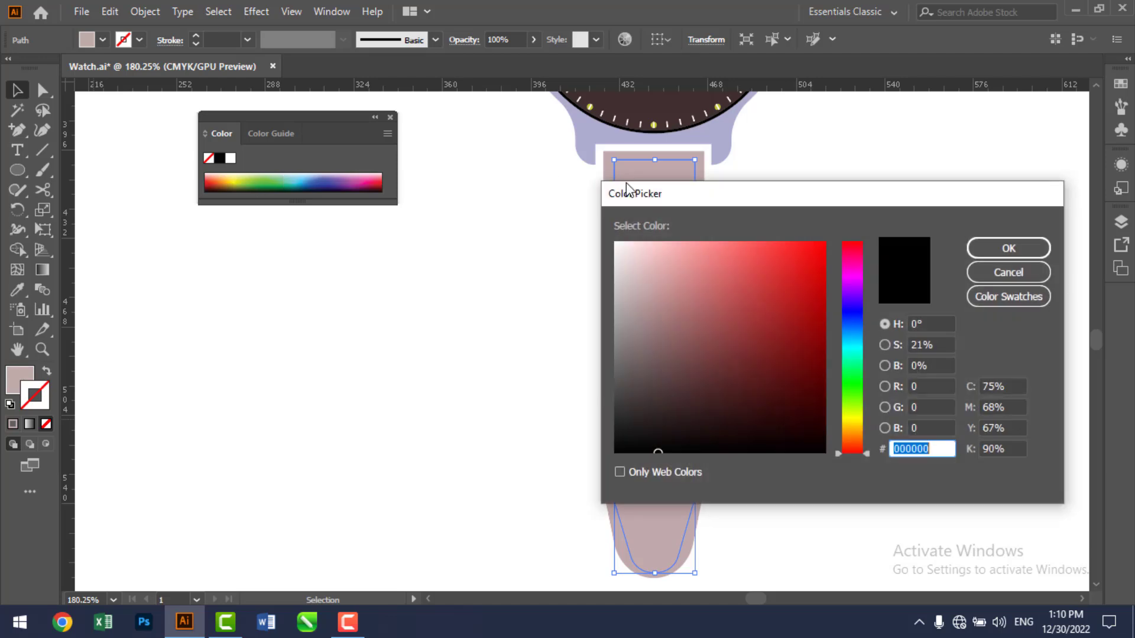
click(708, 449)
click(993, 254)
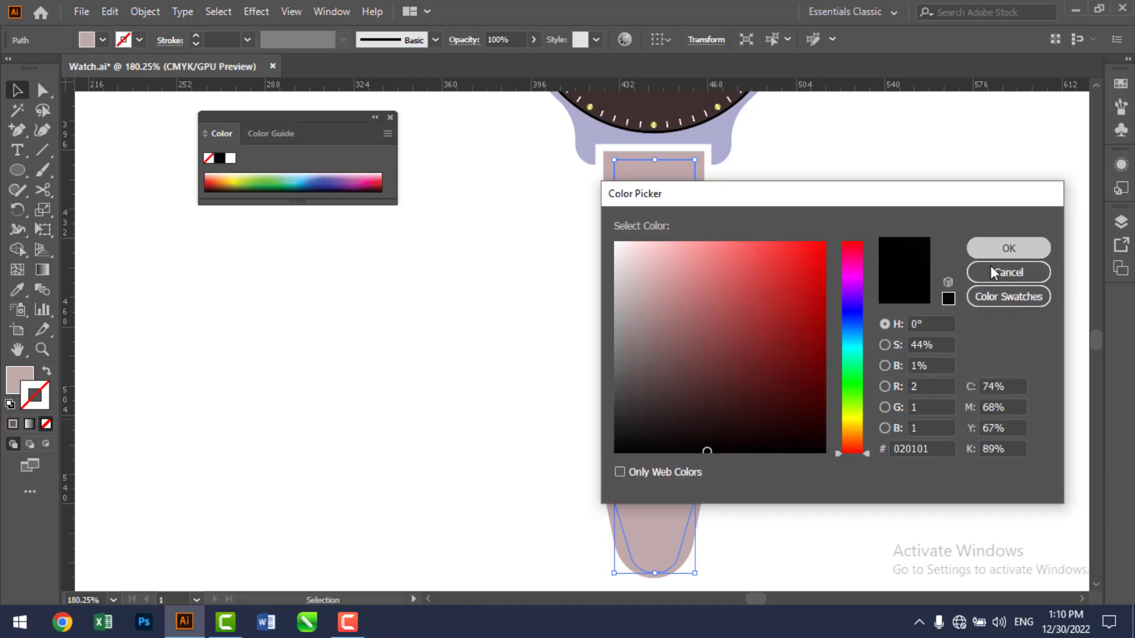
- Turn the inner path's 1 pt stroke into a dashed line with 3 pt dashes as the lower strap's stitching
click(167, 41)
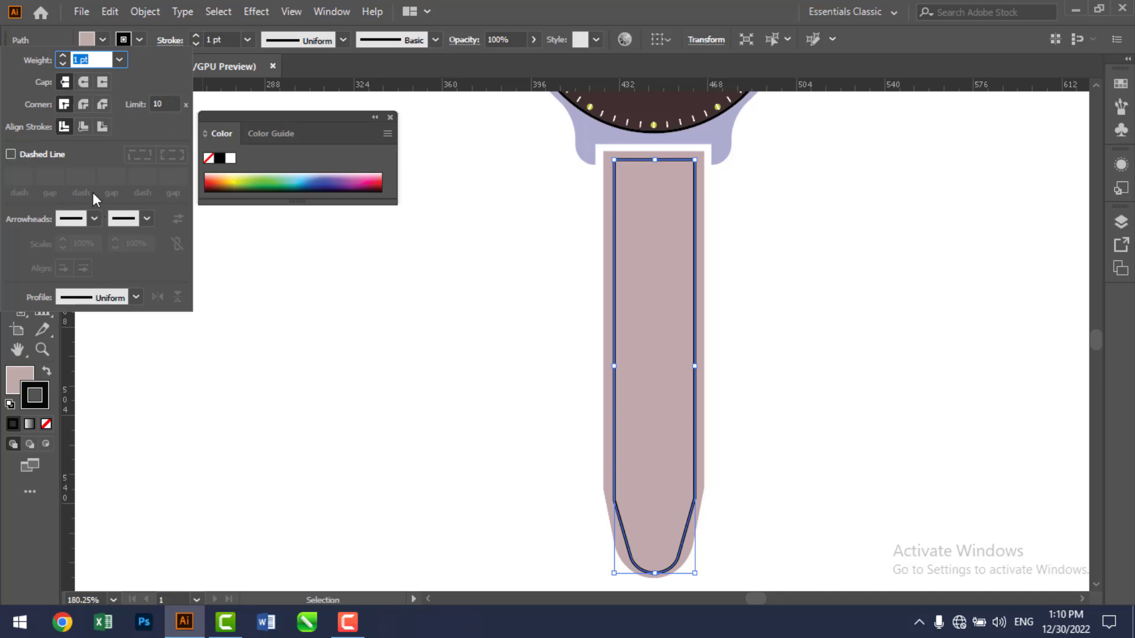
click(33, 153)
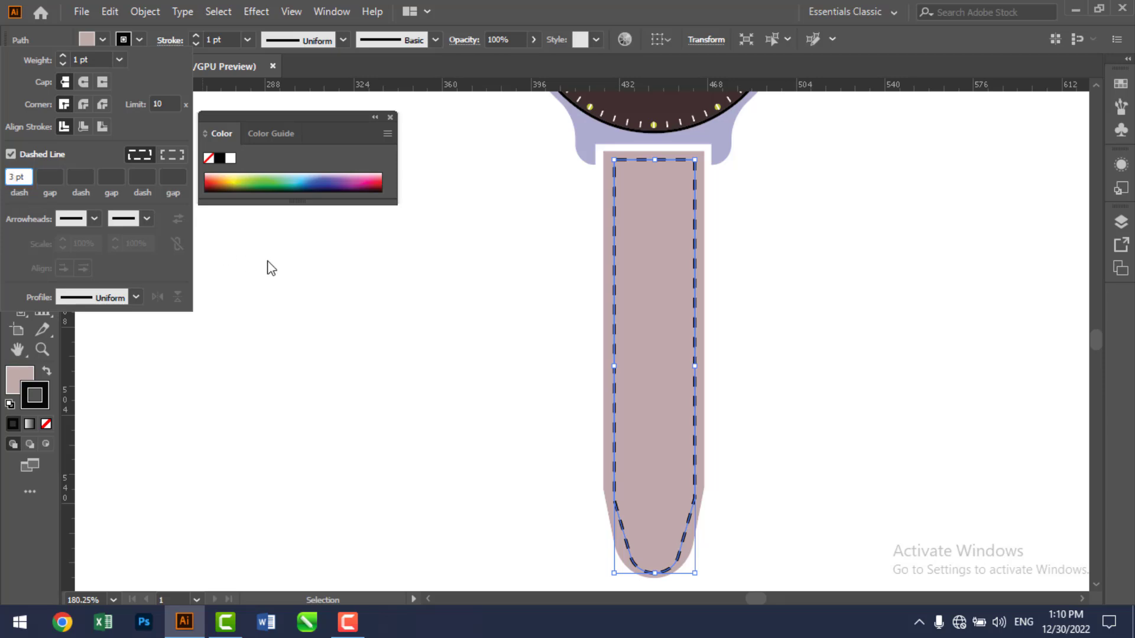
key(Return)
click(580, 242)
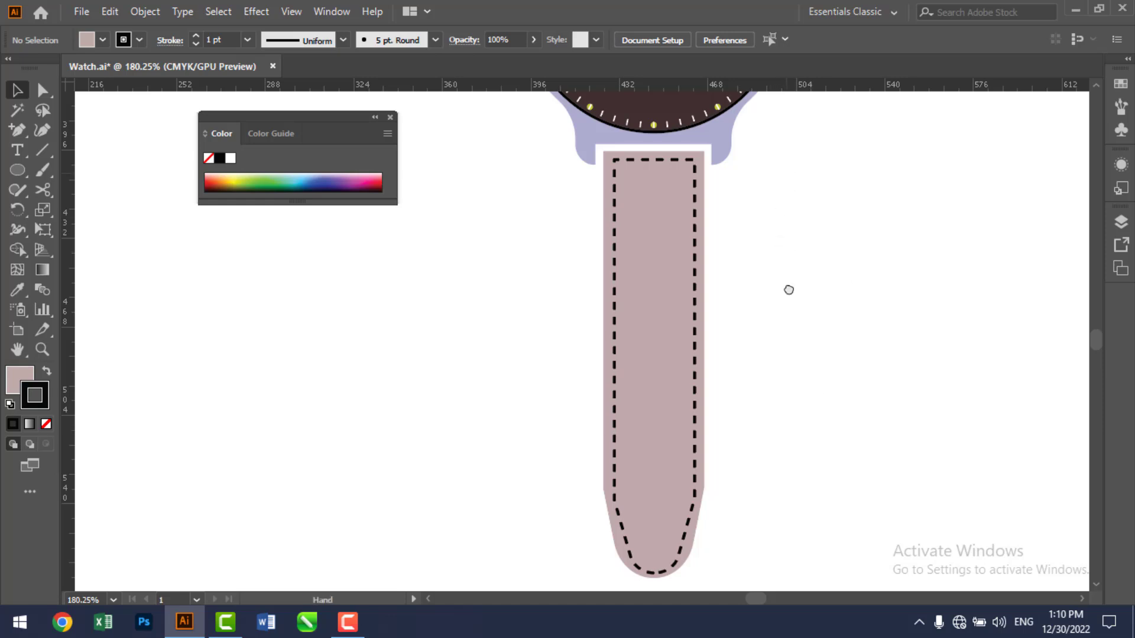
- Offset the upper strap's outline inward by 10 pt with mitered joins
drag(788, 250, 774, 487)
drag(835, 216, 866, 514)
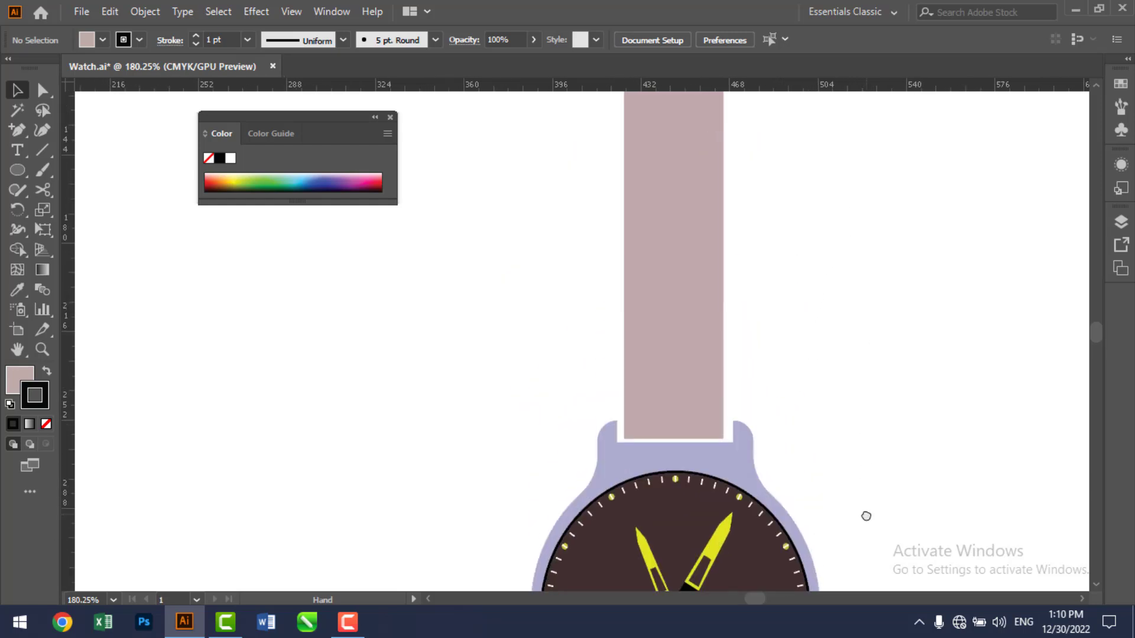
click(689, 328)
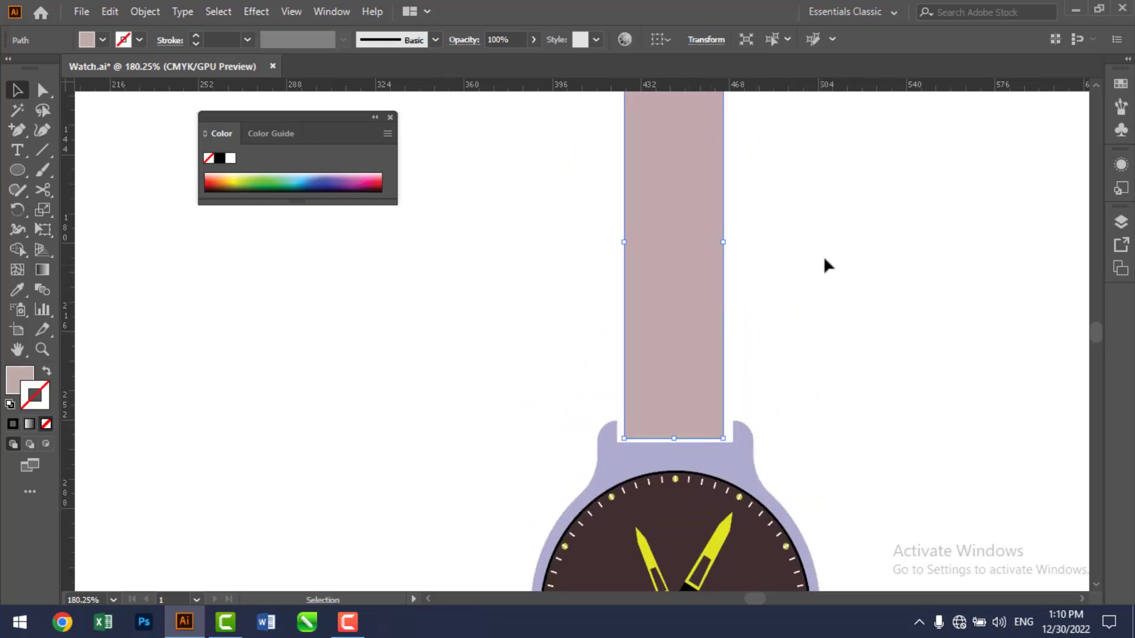
drag(826, 261, 812, 315)
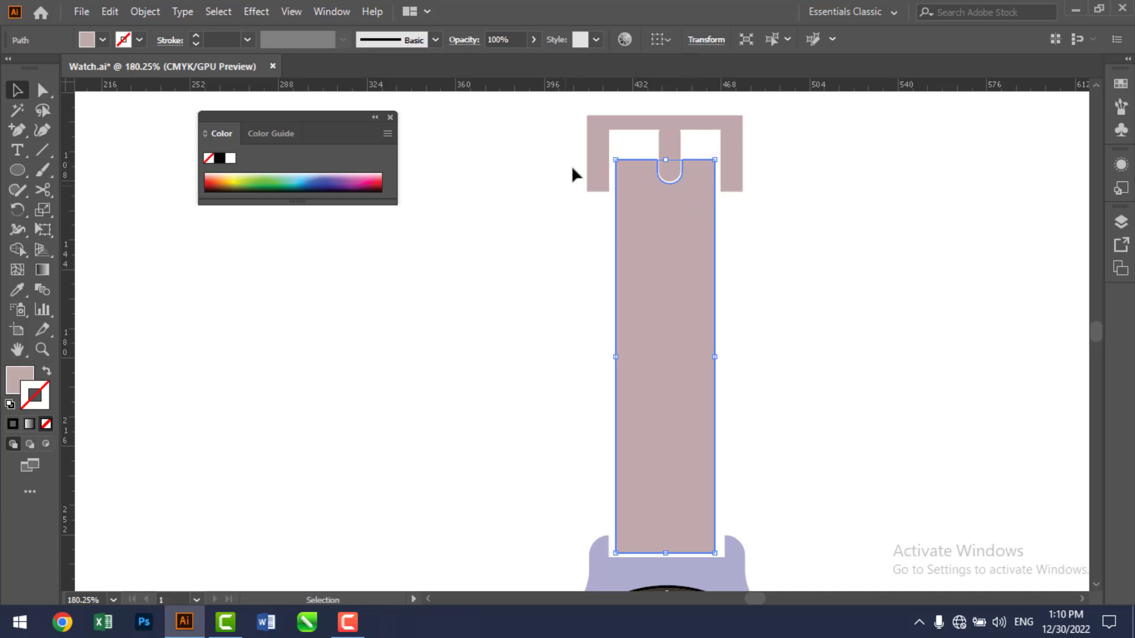
click(806, 293)
click(672, 306)
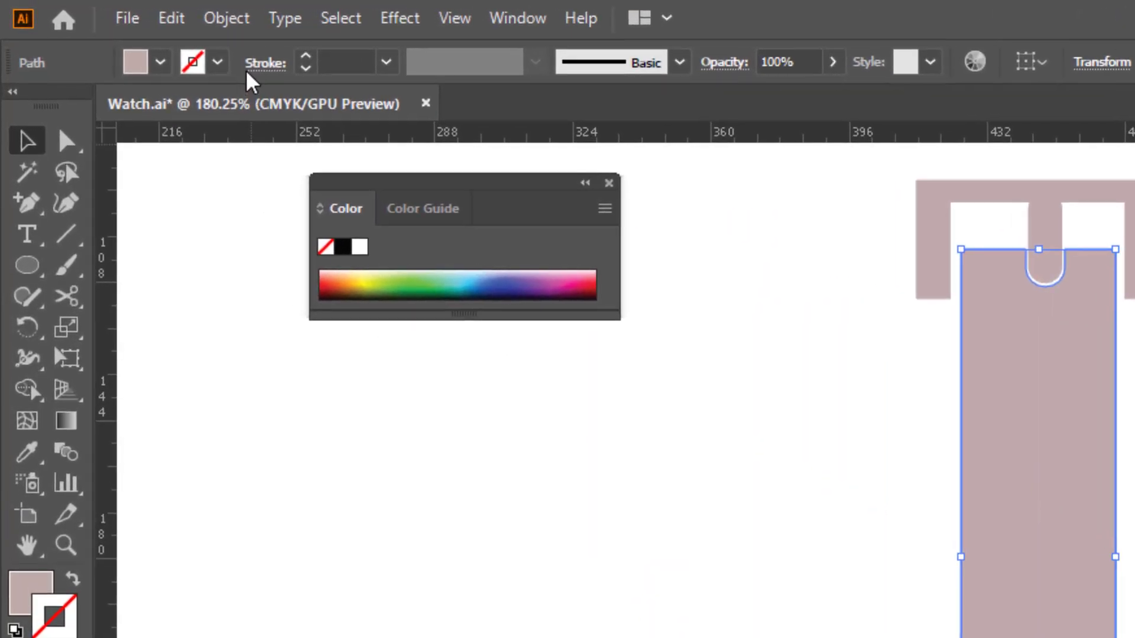
click(226, 18)
mouse_move(350, 630)
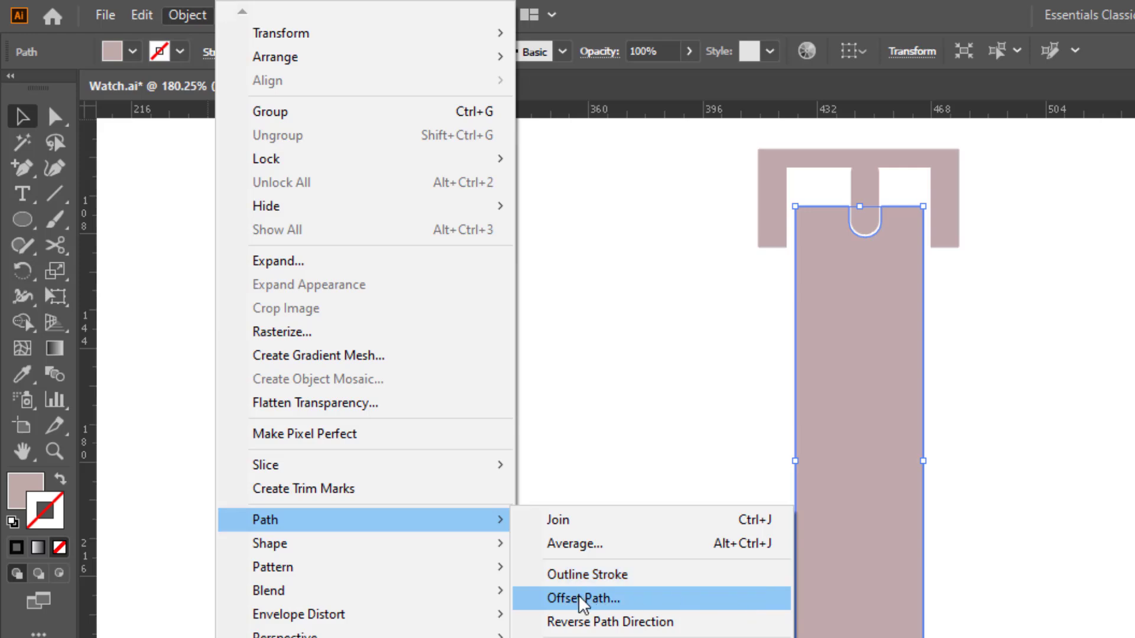
click(582, 598)
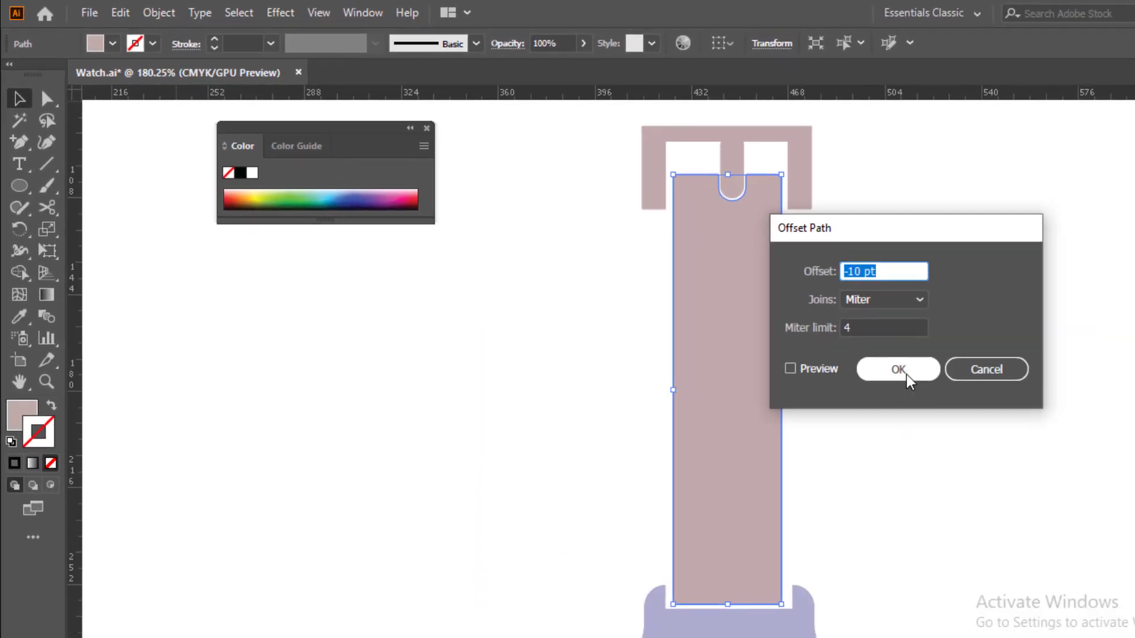
click(828, 342)
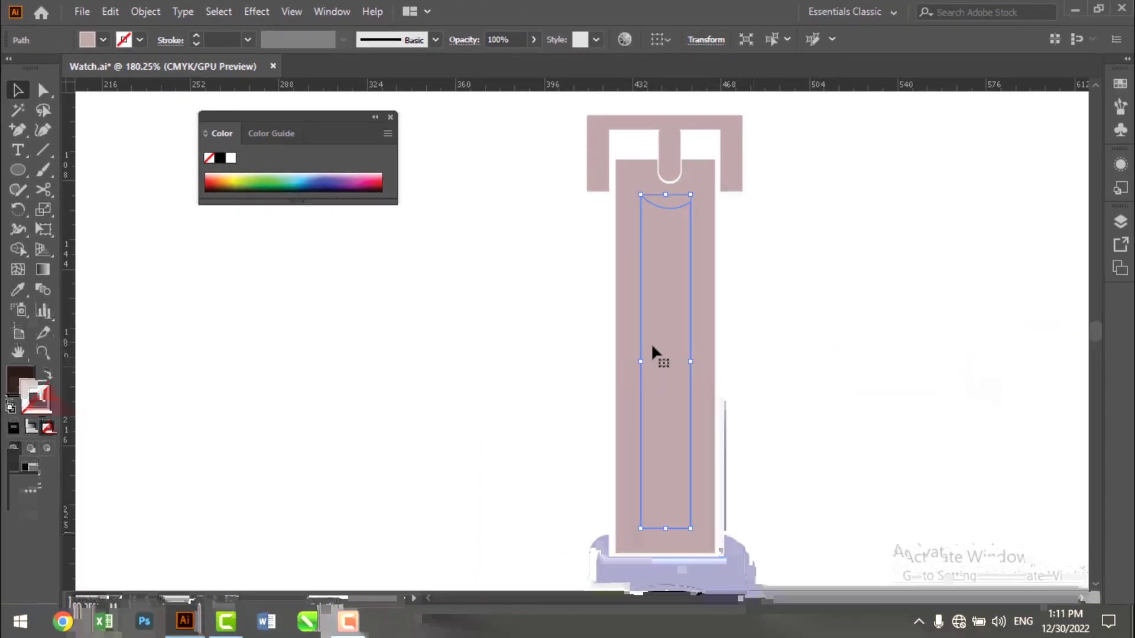
- Stretch the upper strap's inner path on all four sides so it runs close to the strap's edges
drag(664, 194, 665, 171)
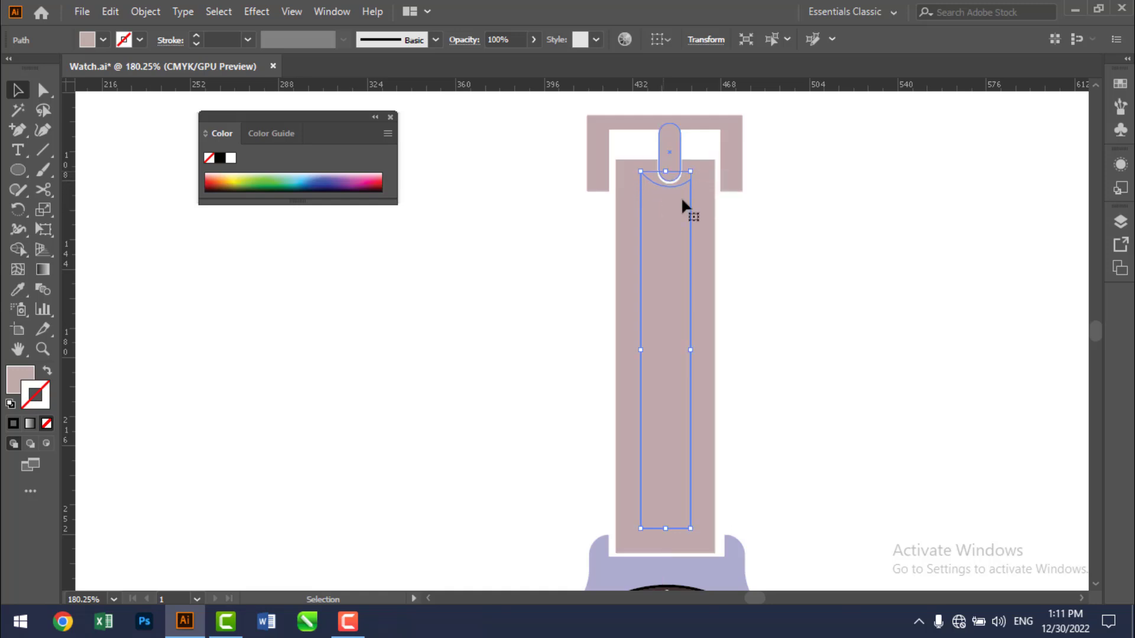
drag(690, 350, 709, 353)
drag(641, 348, 623, 348)
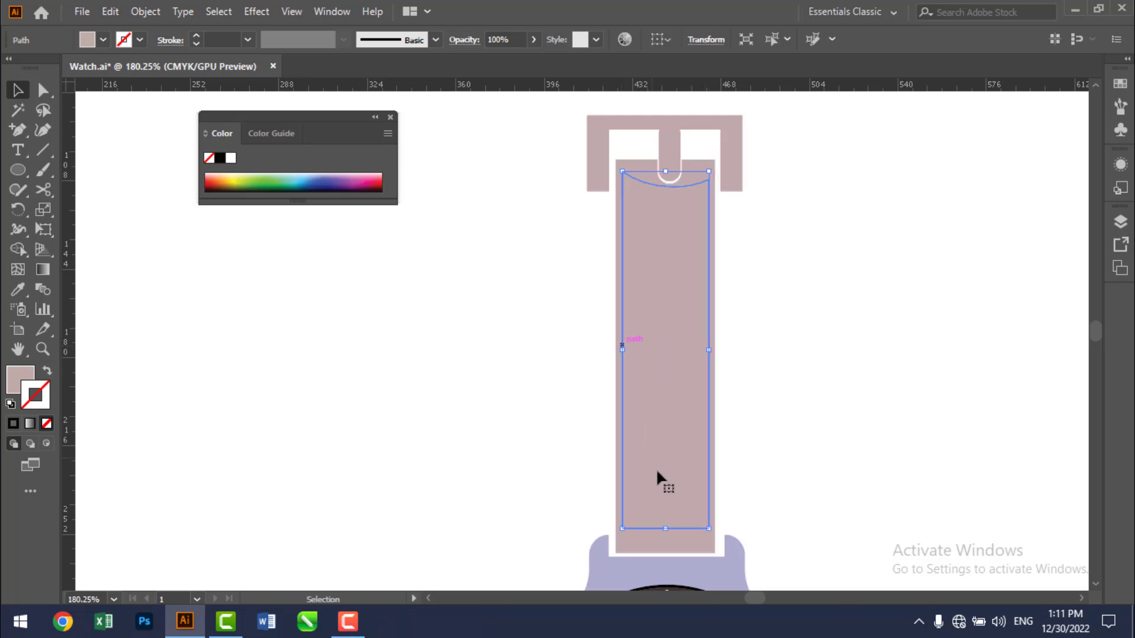
drag(665, 528, 665, 544)
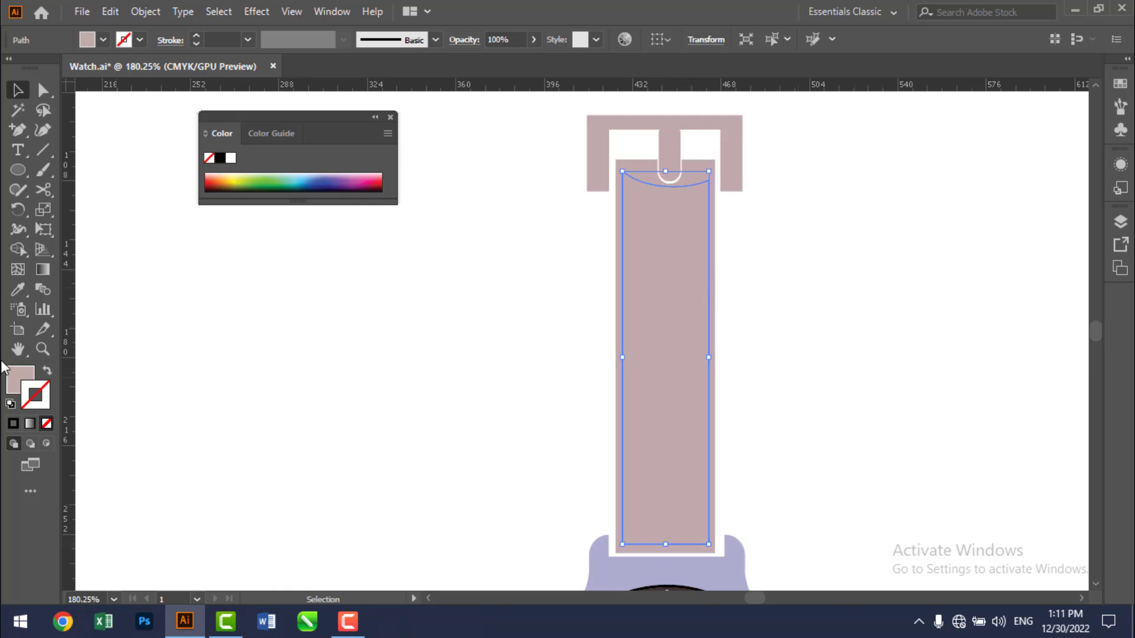
- Copy the lower strap's dashed black stitching style onto the upper strap's inner path with the Eyedropper
click(28, 288)
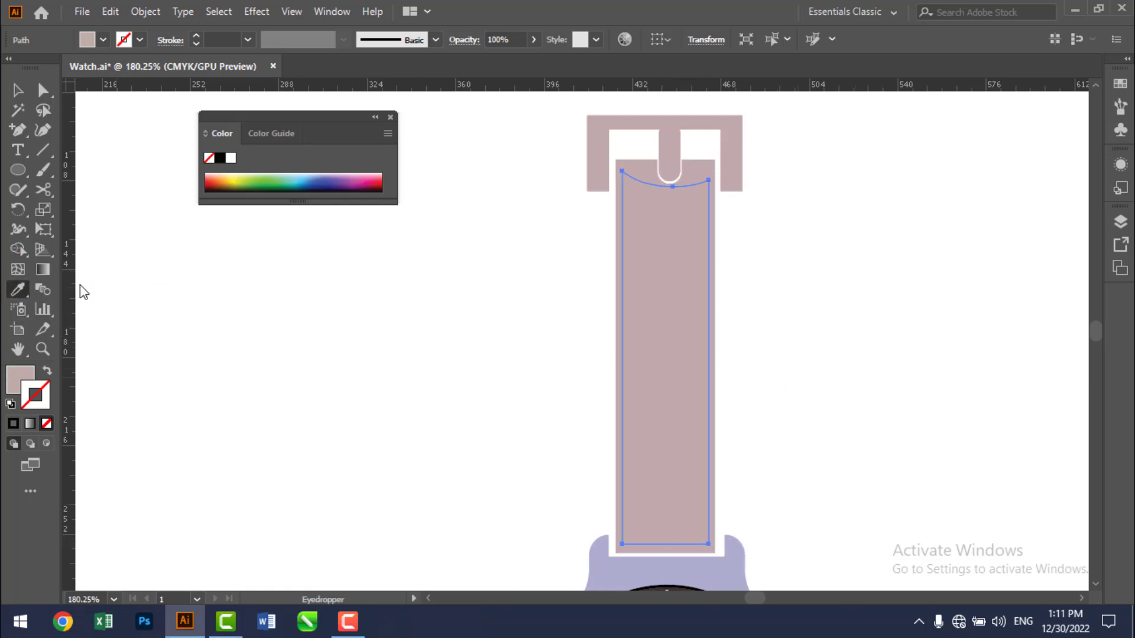
drag(580, 377, 579, 174)
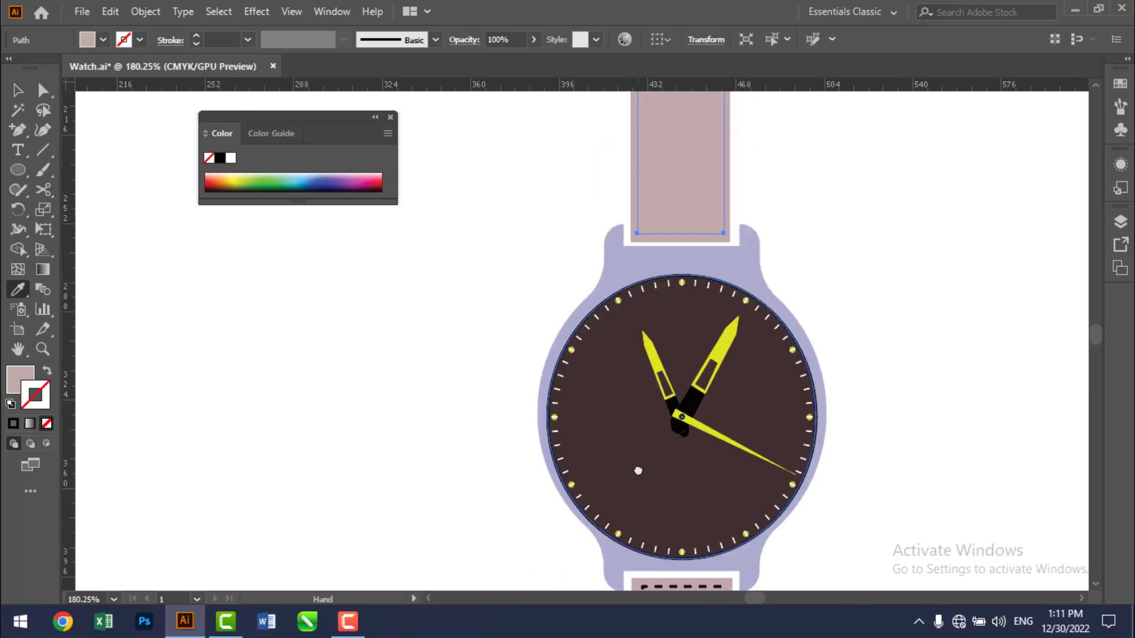
drag(637, 501, 638, 311)
click(644, 399)
key(v)
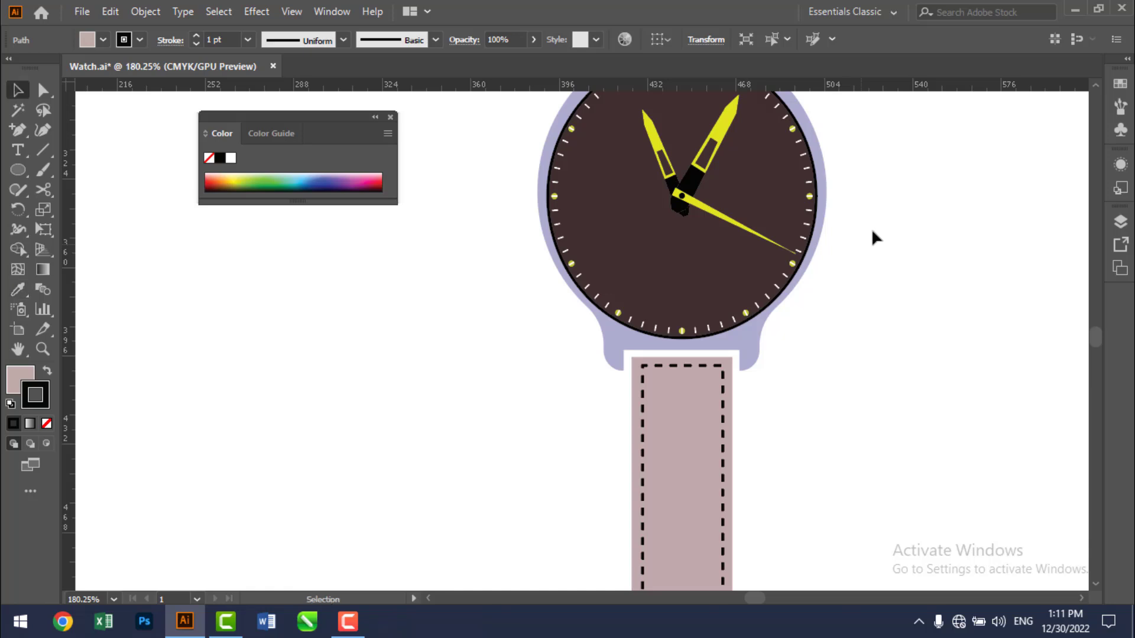
click(876, 247)
- Shift the upper strap's dashed stitching path slightly towards the strap's right edge
drag(878, 340, 869, 497)
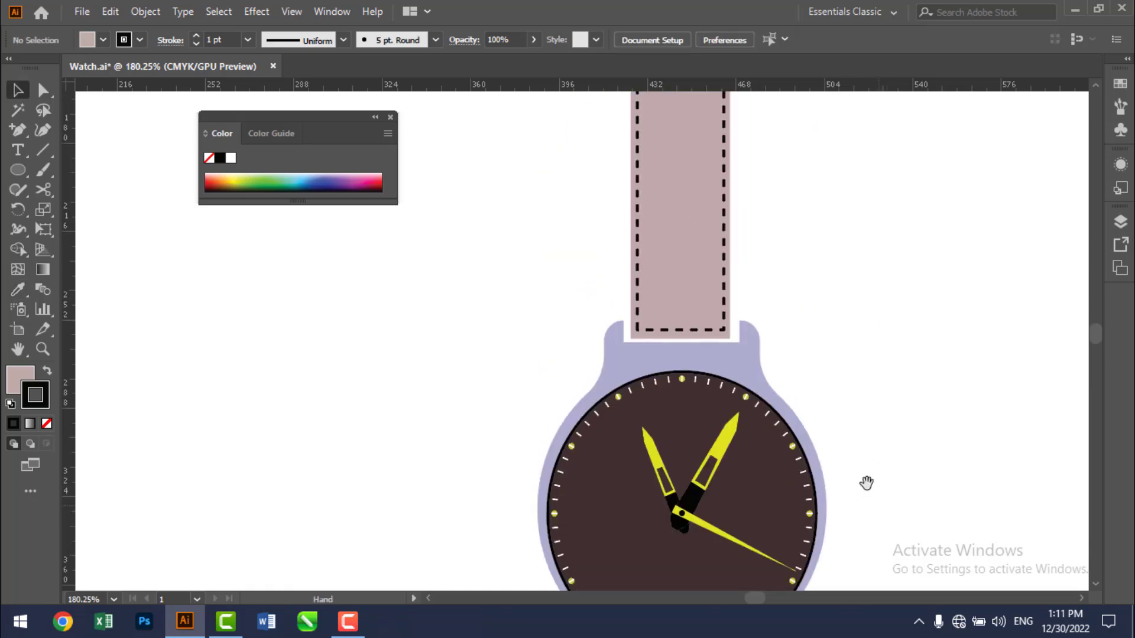
drag(870, 189, 870, 414)
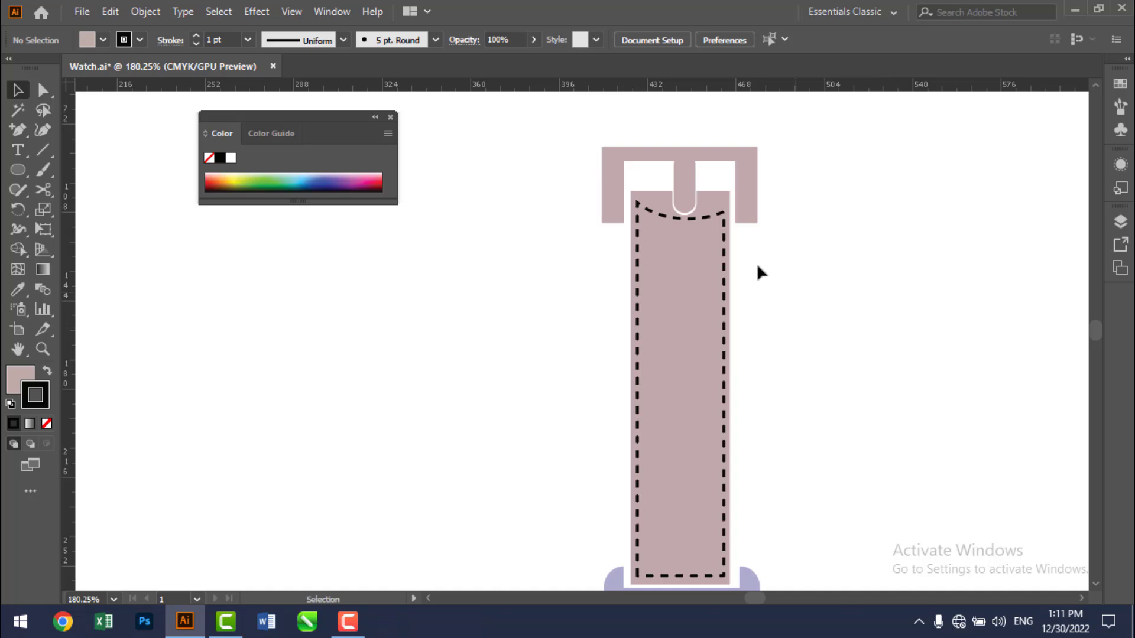
click(723, 212)
drag(725, 204, 681, 208)
click(43, 90)
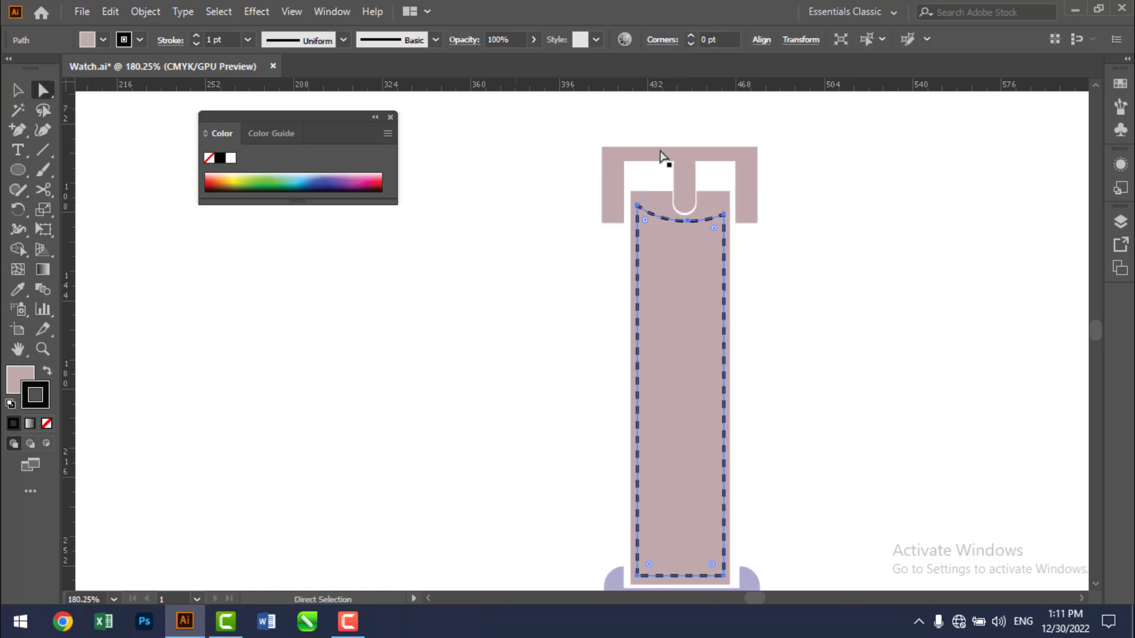
drag(721, 215, 725, 212)
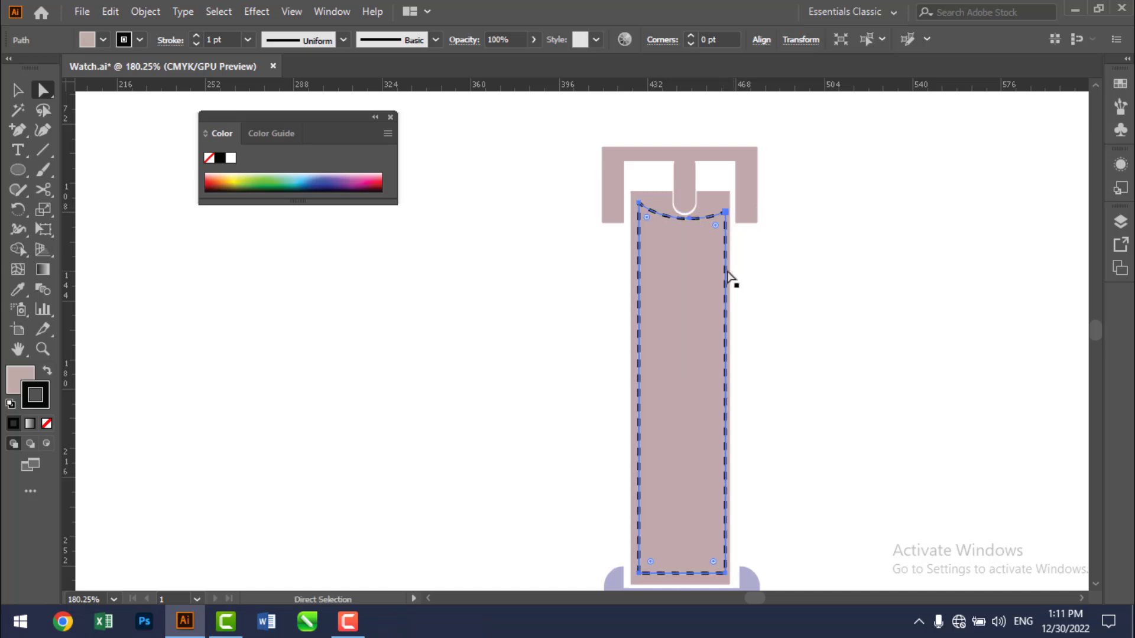
- Add an anchor point on each long side of the upper strap's stitching path, a little below the buckle
click(21, 134)
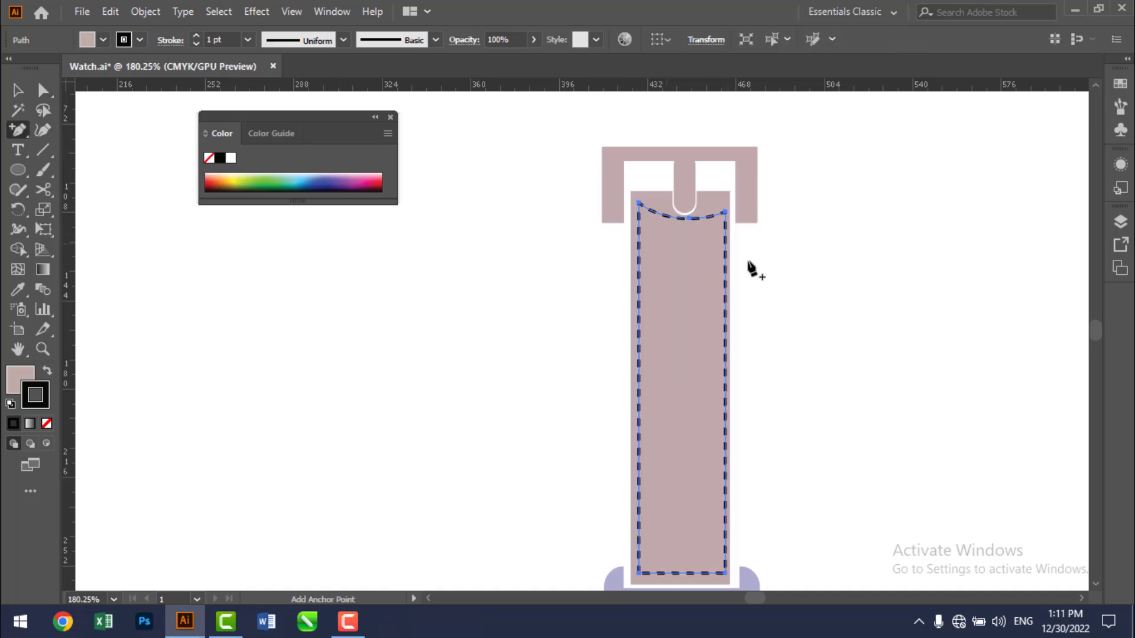
click(726, 270)
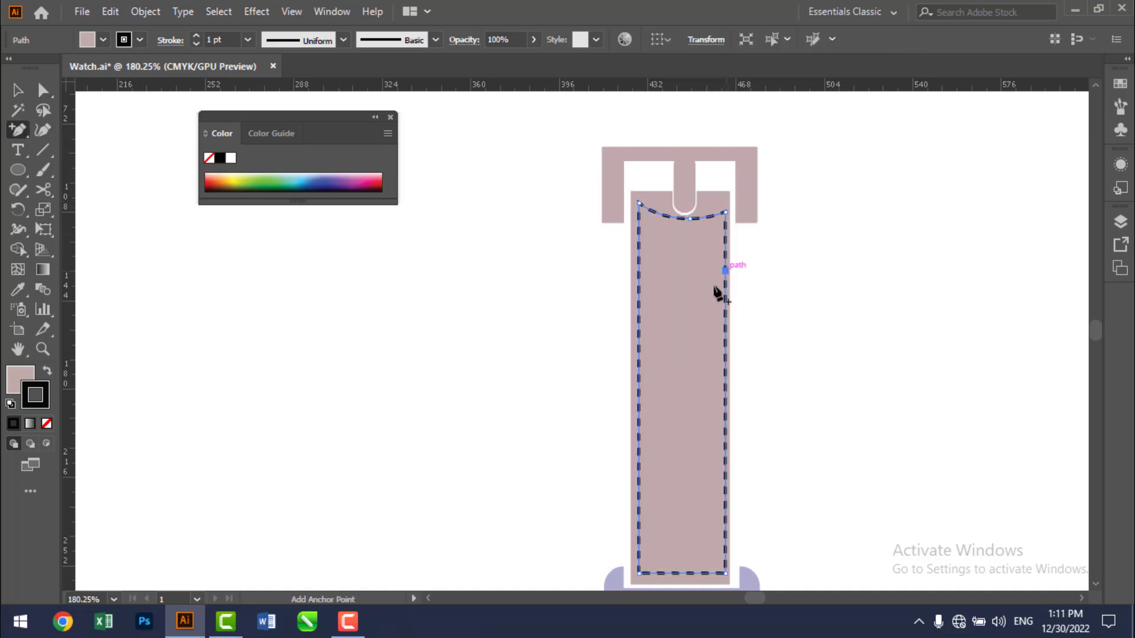
click(638, 268)
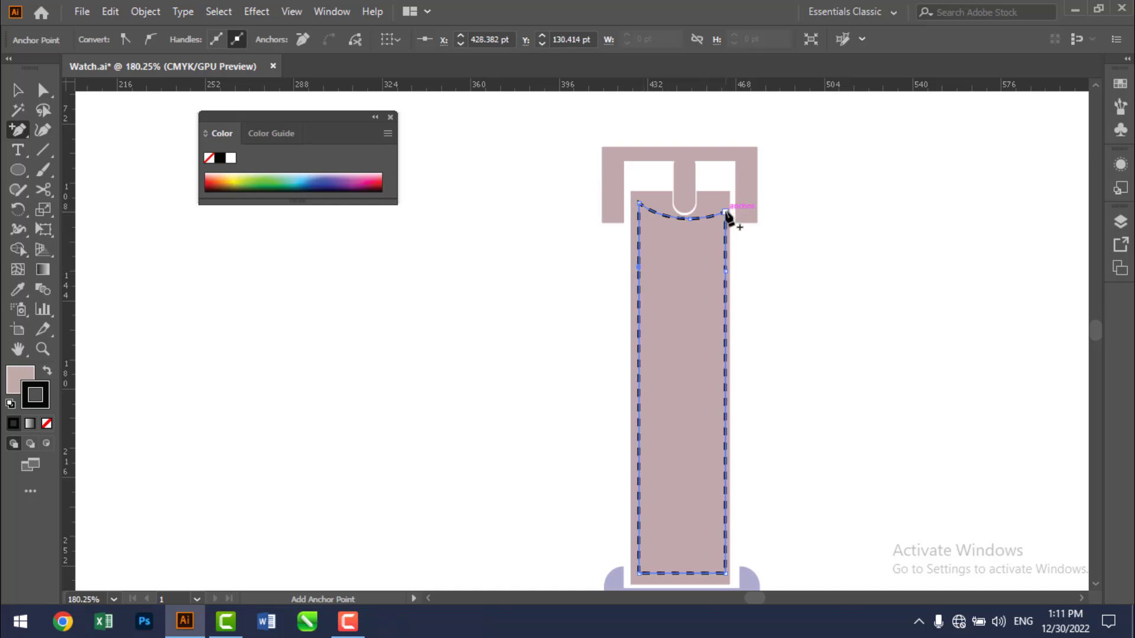
- Reshape the curved upper end of the upper strap's stitching, raising its right corner anchor and shifting the curve's middle anchor
click(43, 90)
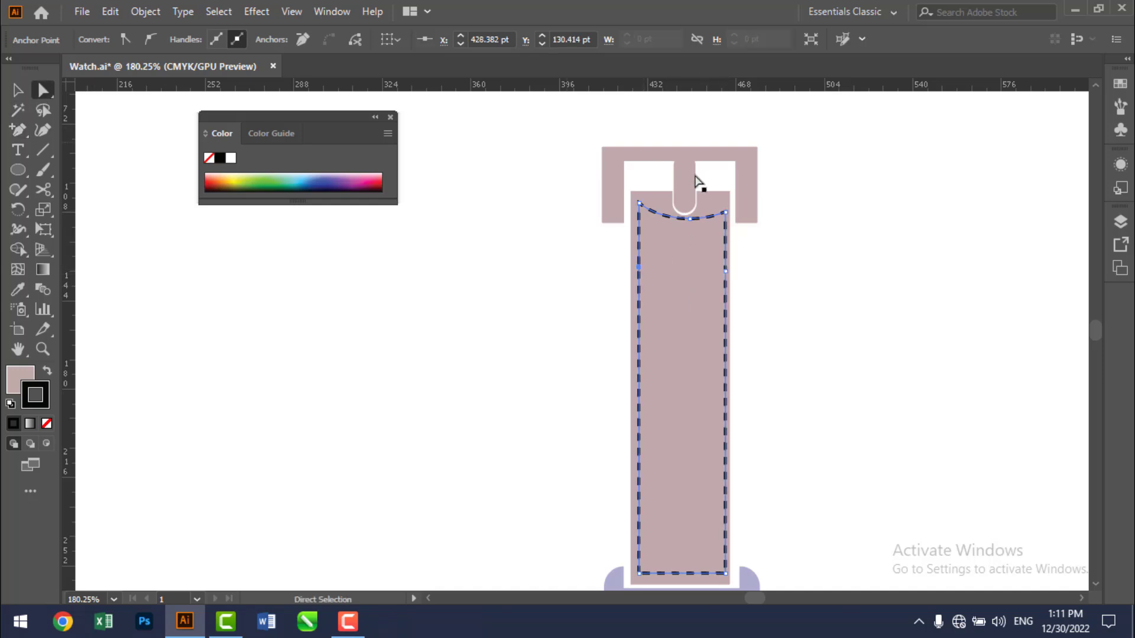
click(725, 212)
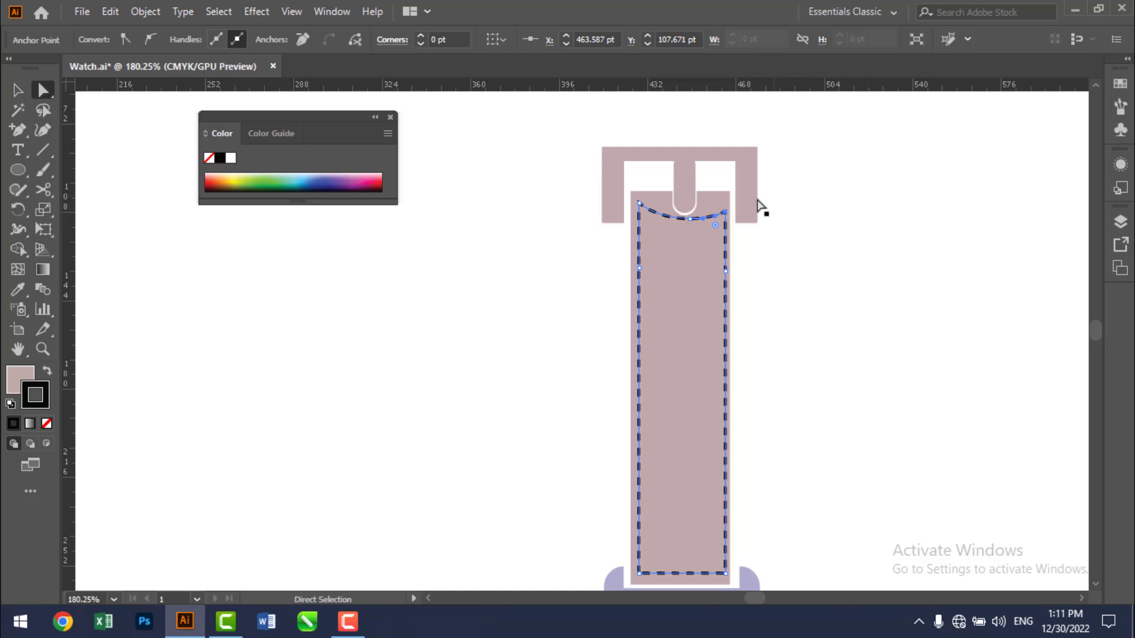
drag(725, 213, 696, 216)
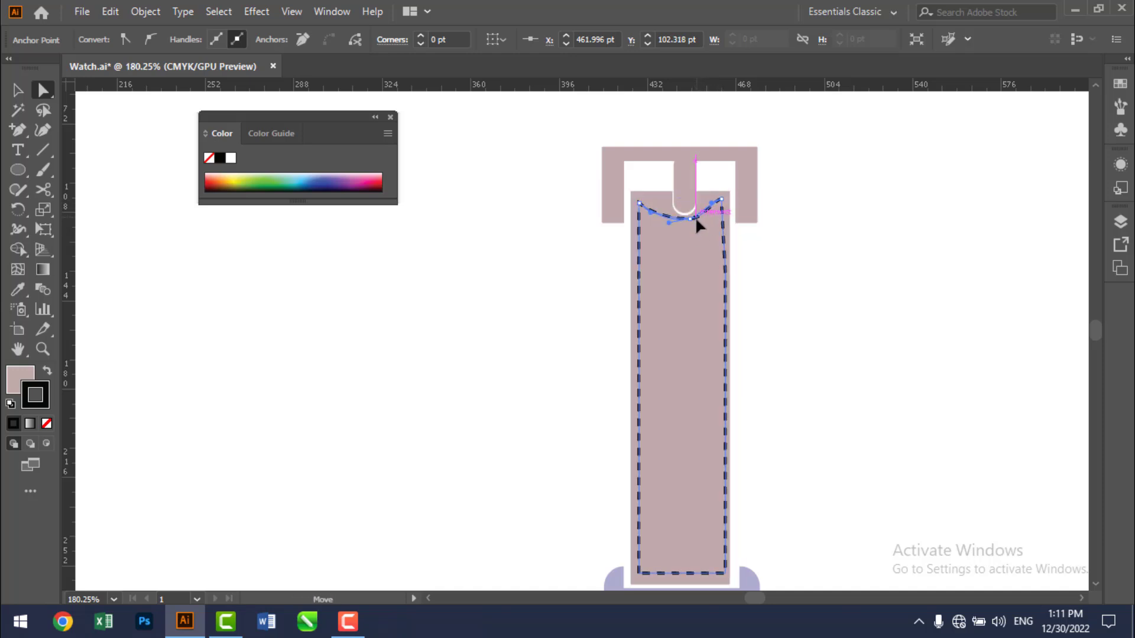
click(794, 336)
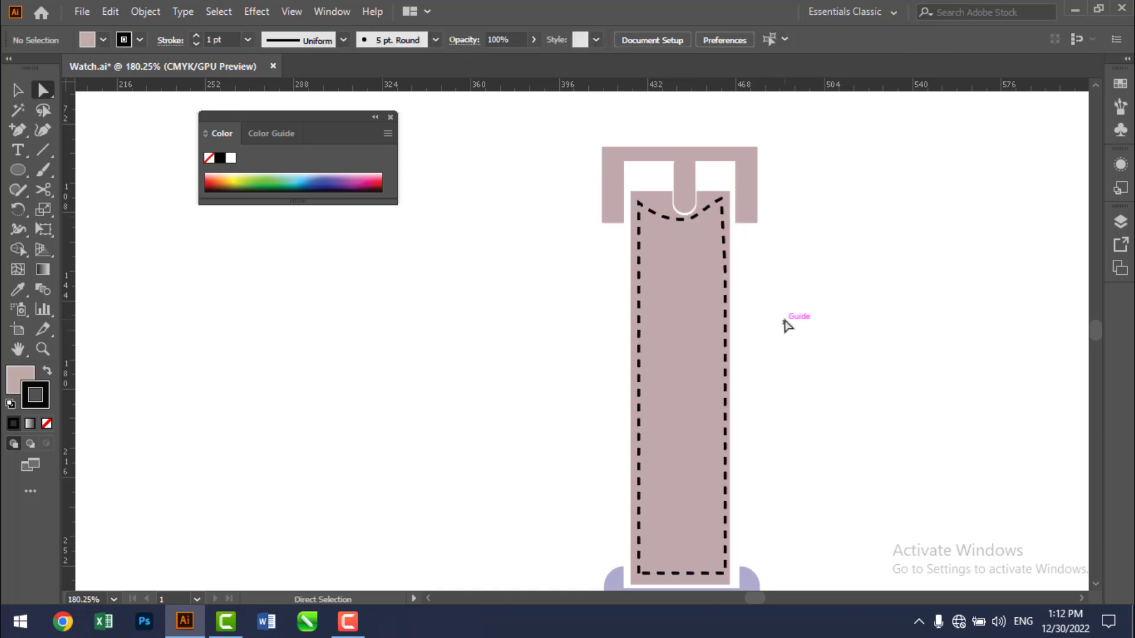
- Draw a narrow upright ellipse in the middle of the second watch's lower strap and give it the dial's dark brown fill and black outline
key(z)
alt+click(788, 326)
alt+click(786, 322)
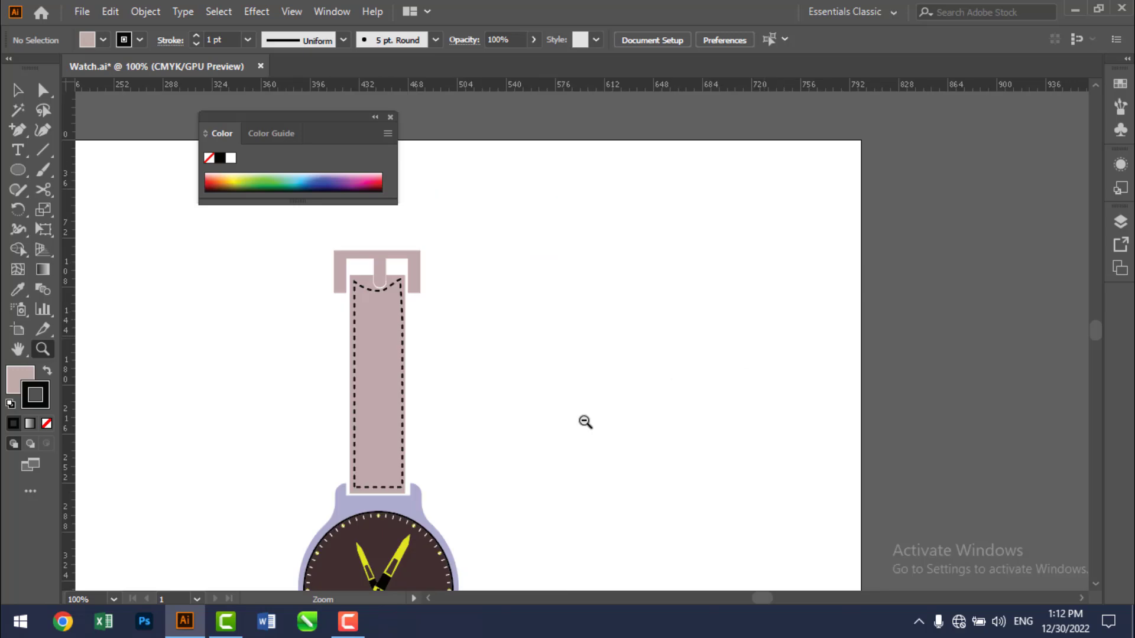
alt+click(438, 460)
drag(426, 487, 696, 414)
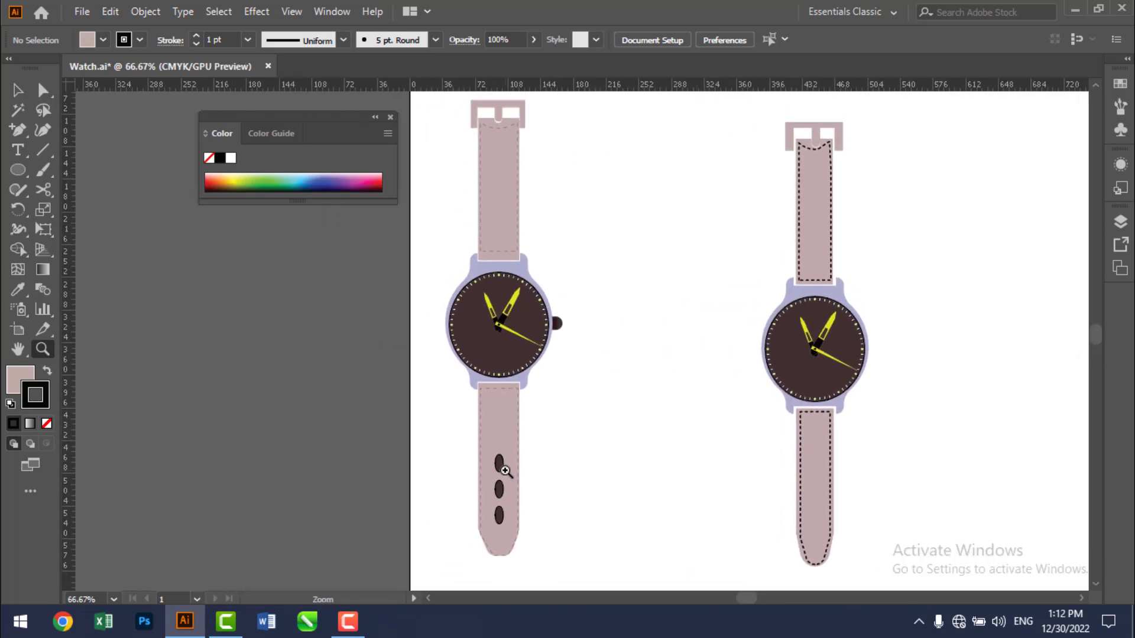
drag(813, 476, 1009, 520)
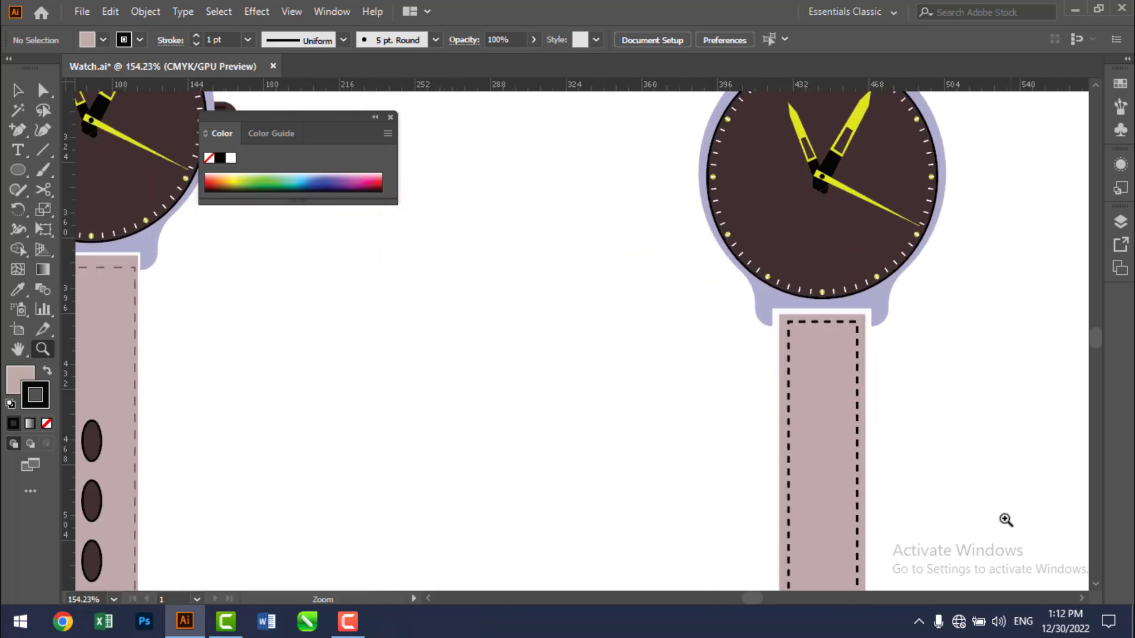
drag(893, 503, 699, 373)
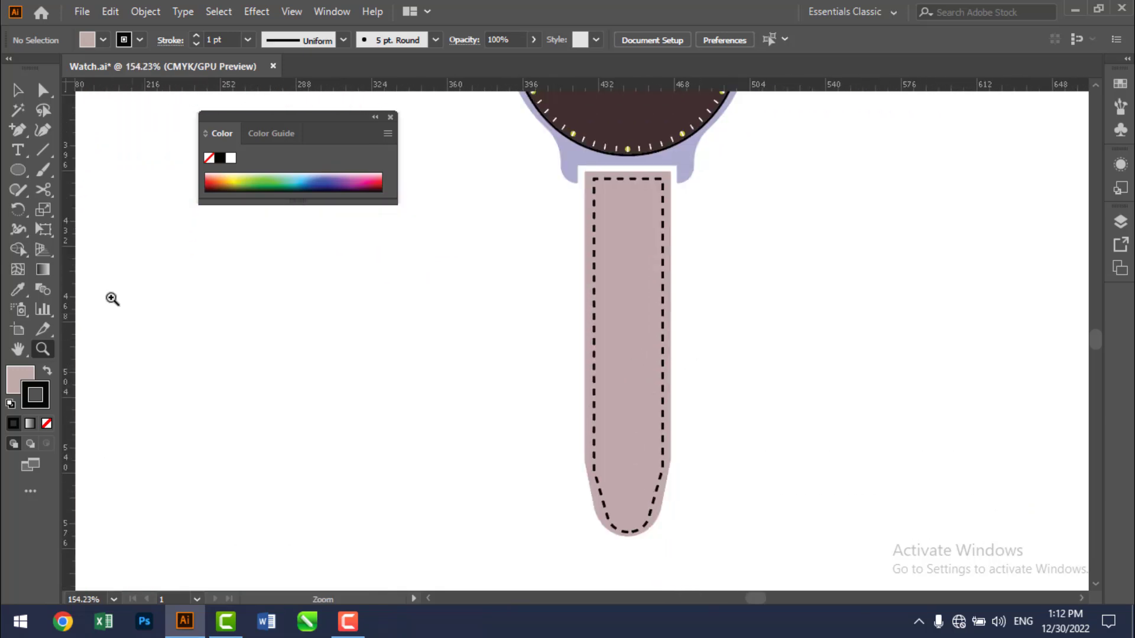
click(18, 170)
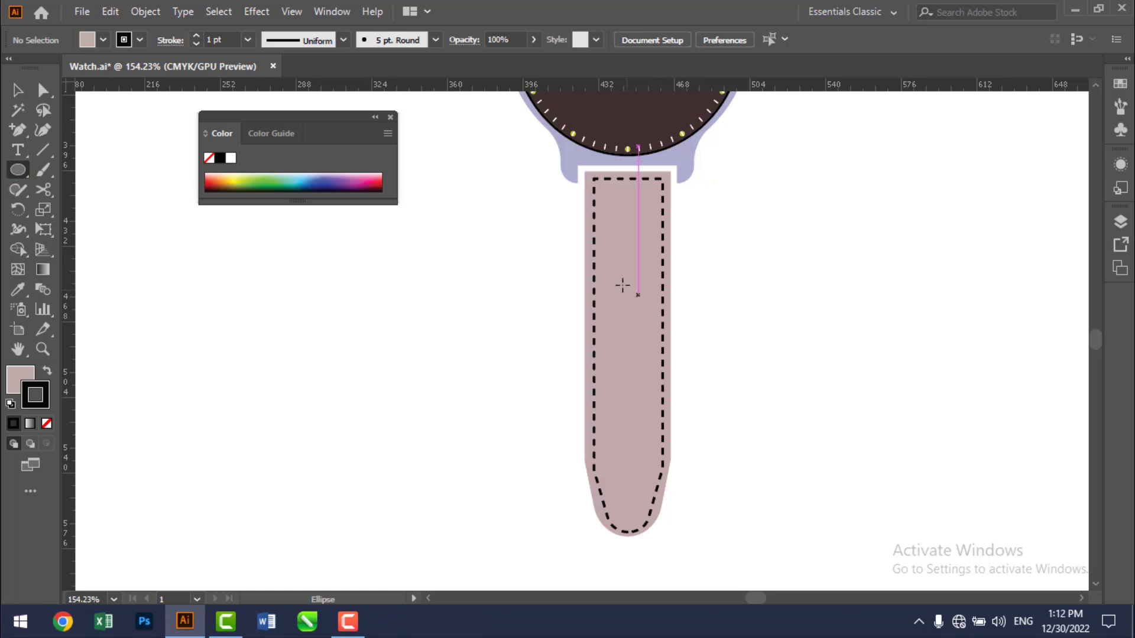
drag(618, 276, 632, 314)
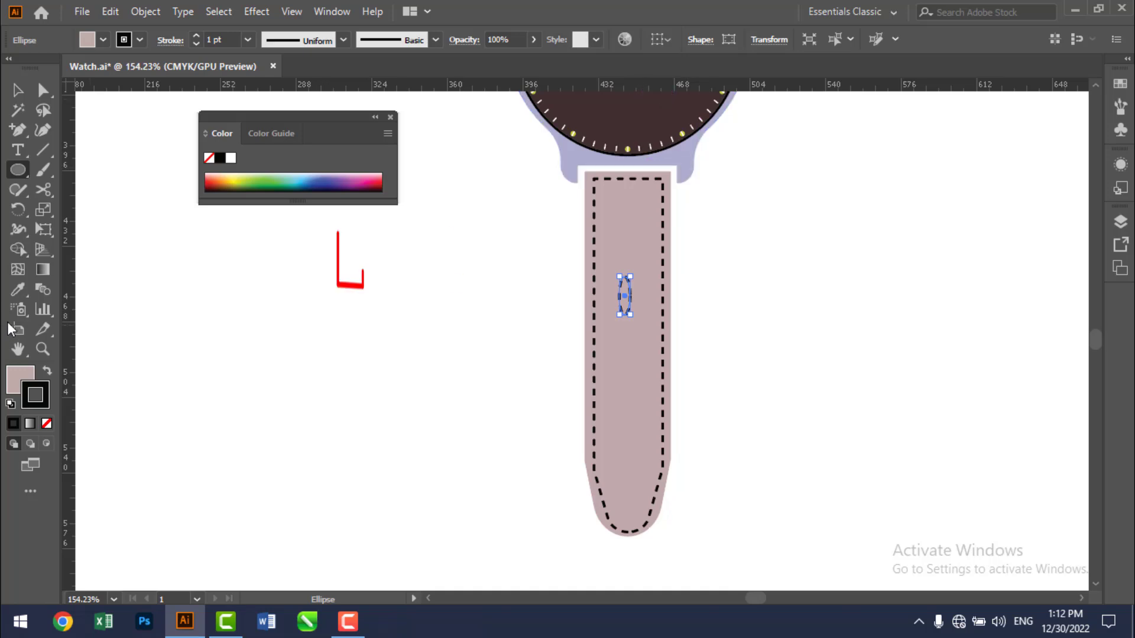
click(18, 289)
click(650, 110)
- Duplicate the ellipse twice down the lower strap and horizontally centre the three holes with the strap and its stitching
click(18, 90)
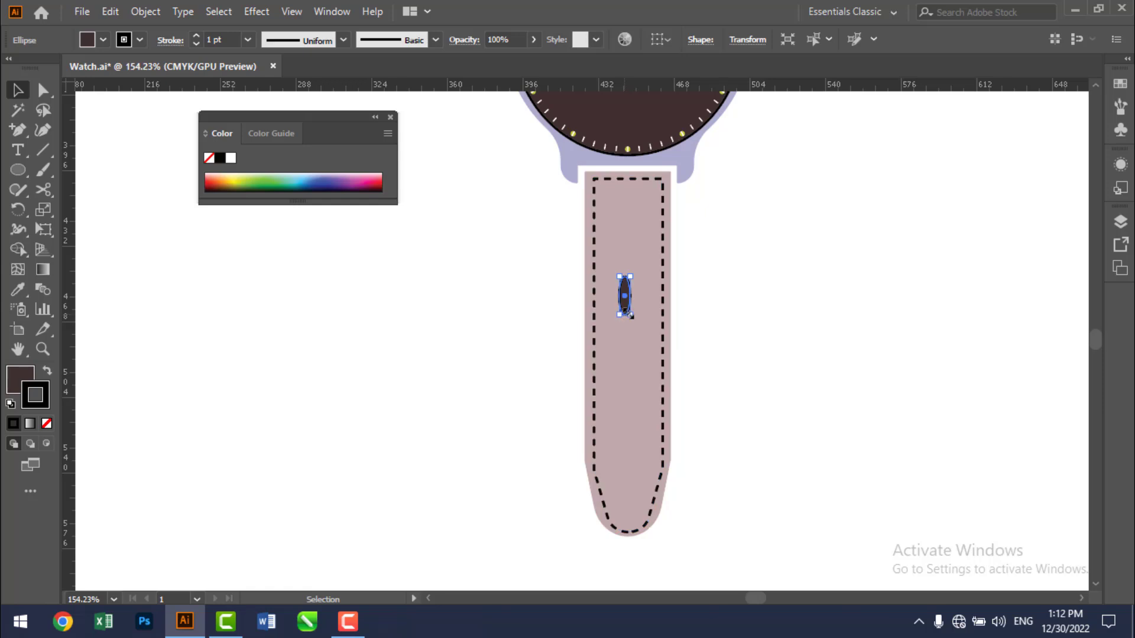
drag(624, 306, 577, 445)
click(746, 307)
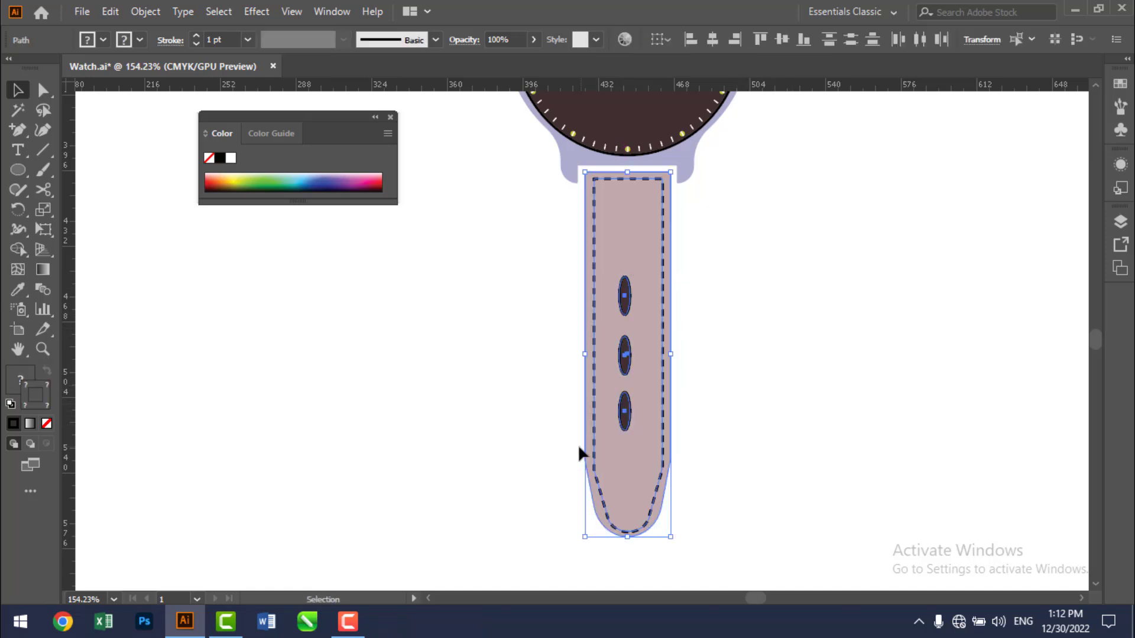
click(707, 40)
click(834, 318)
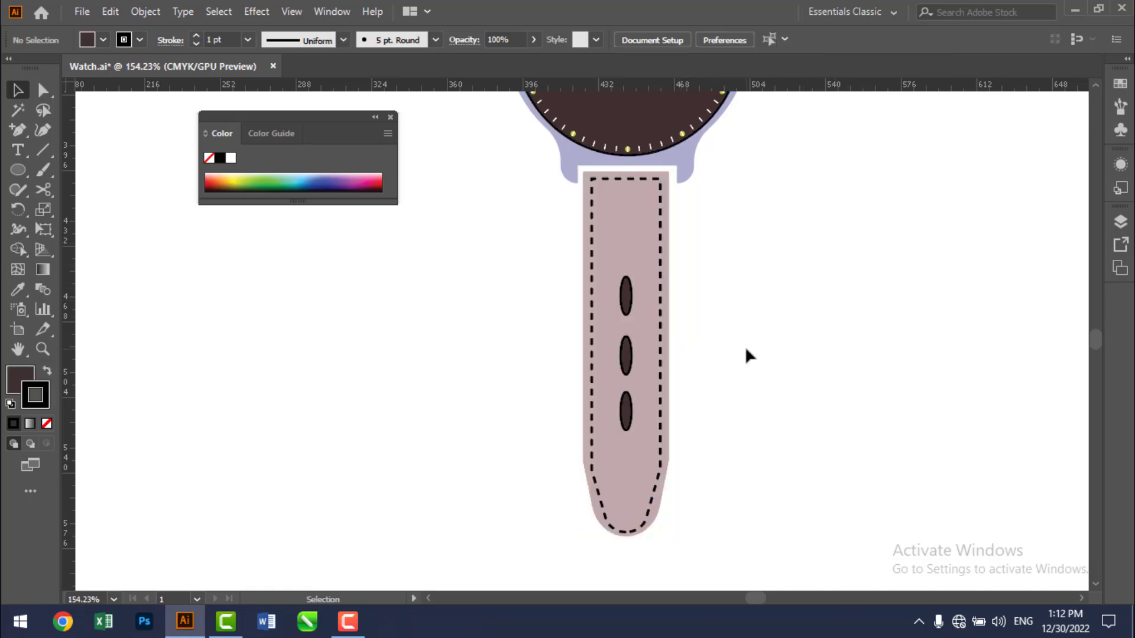
- Draw a small upright dark brown rectangle for the crown, just right of the second watch's case
key(space)
drag(473, 276, 660, 494)
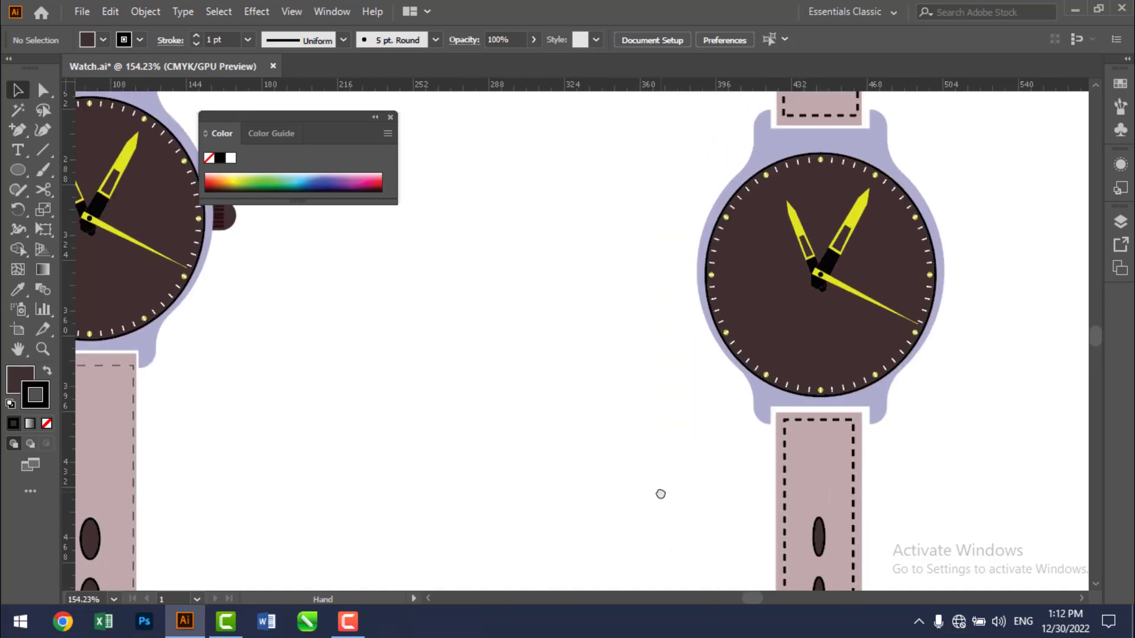
drag(290, 264, 312, 298)
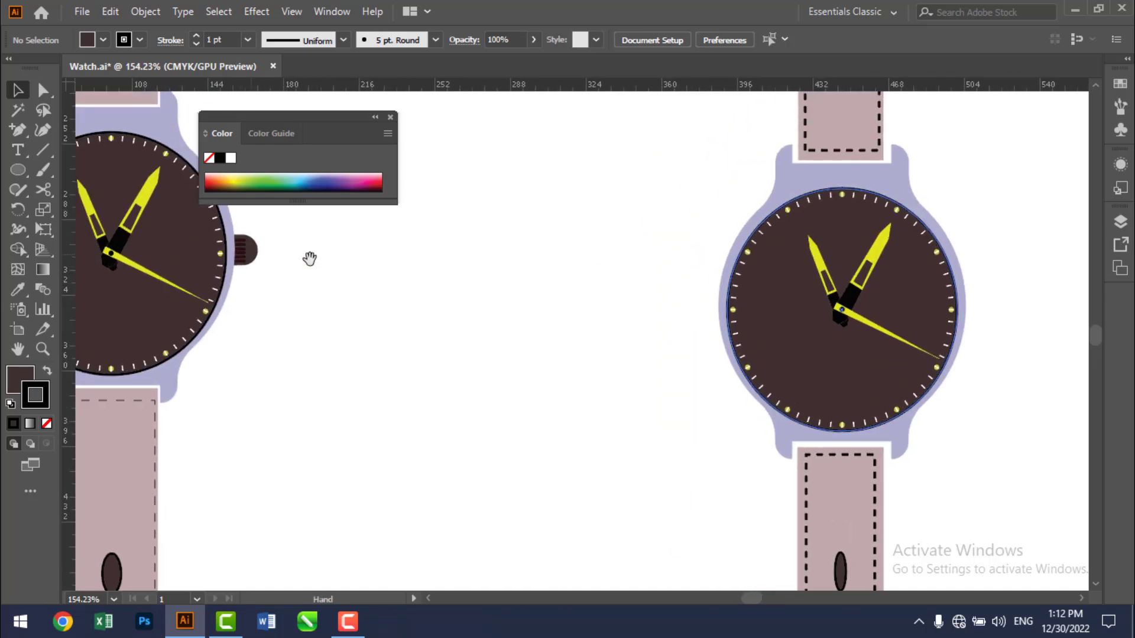
drag(466, 344, 319, 324)
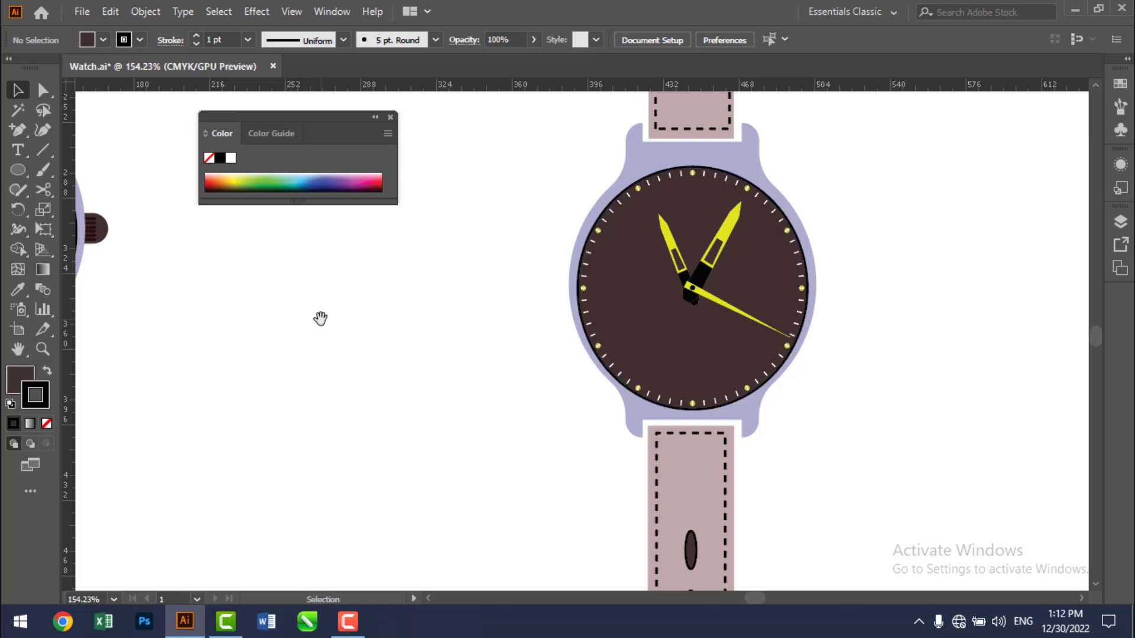
click(22, 176)
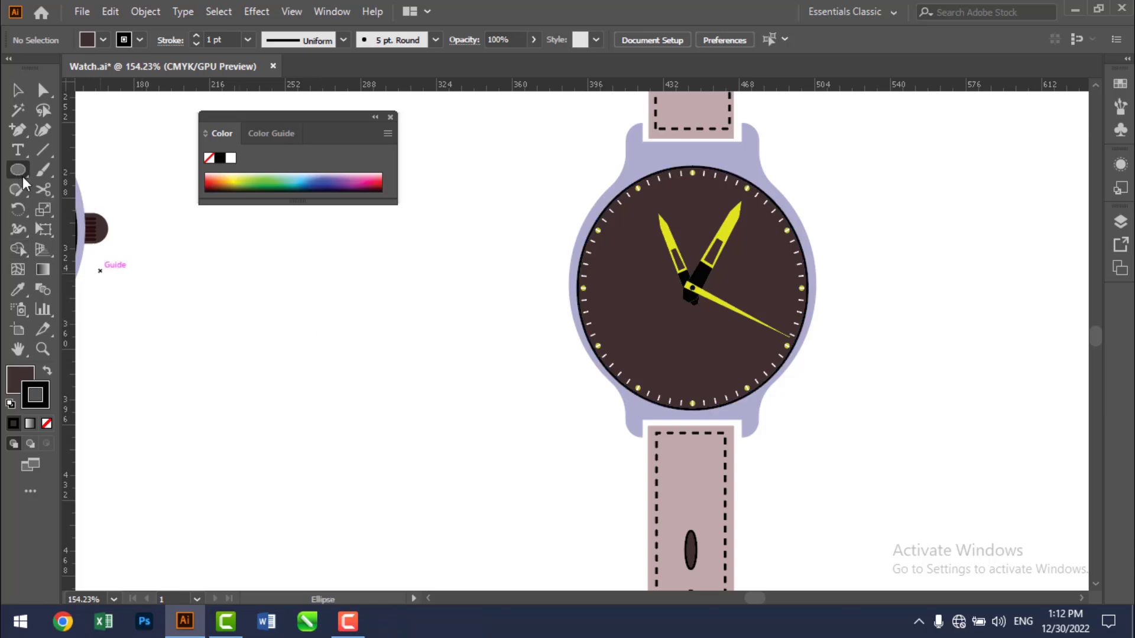
click(23, 176)
click(80, 171)
drag(852, 274, 883, 322)
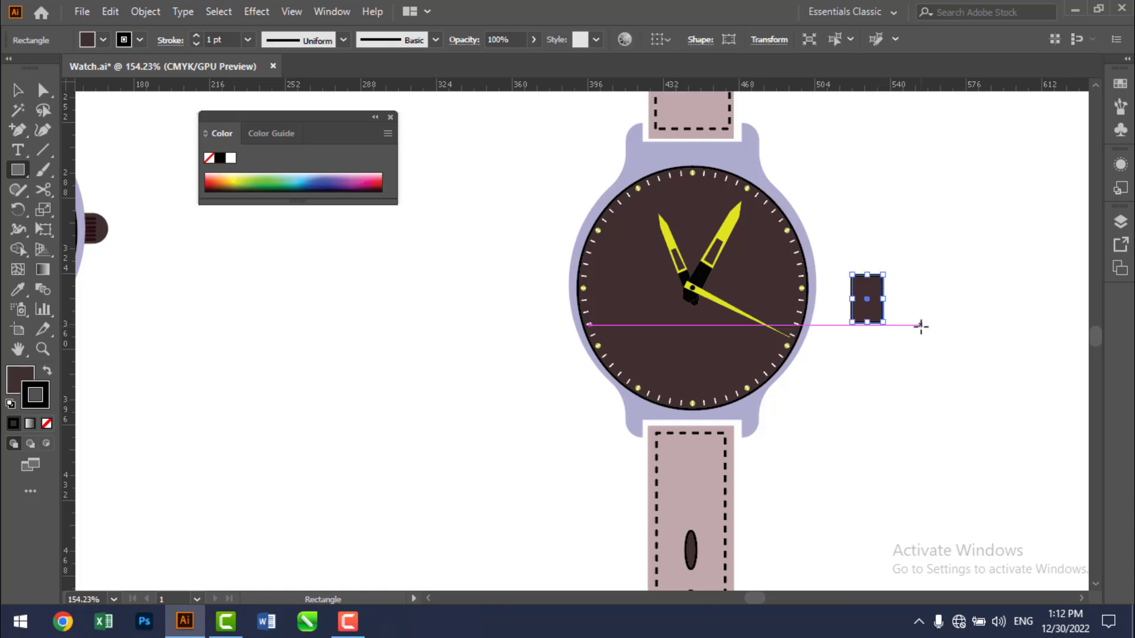
key(z)
click(879, 318)
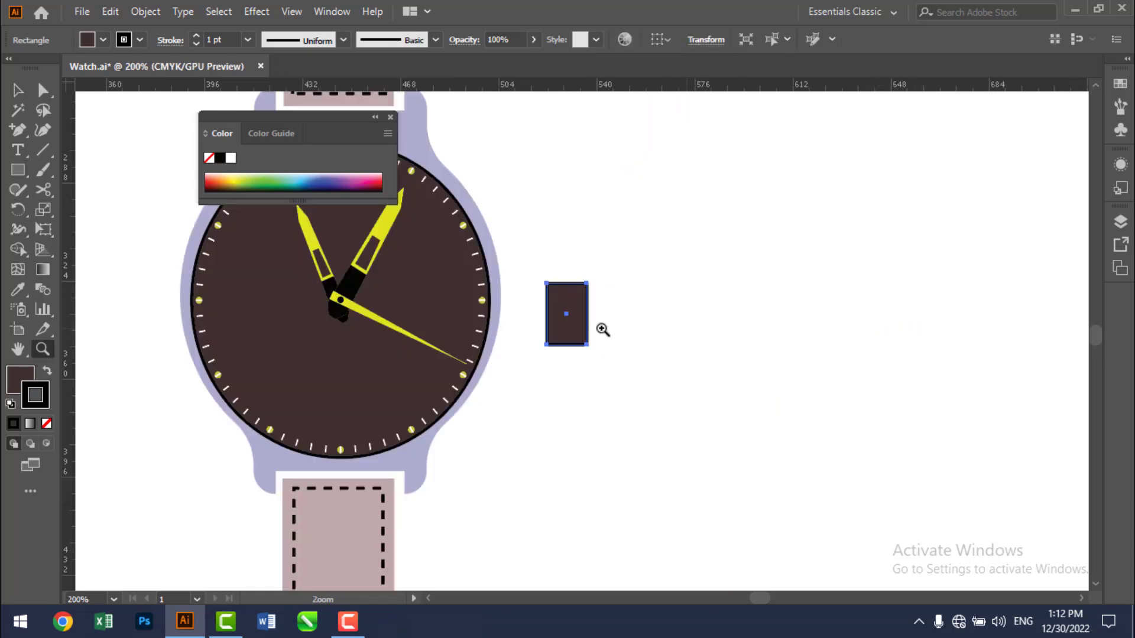
click(586, 329)
key(a)
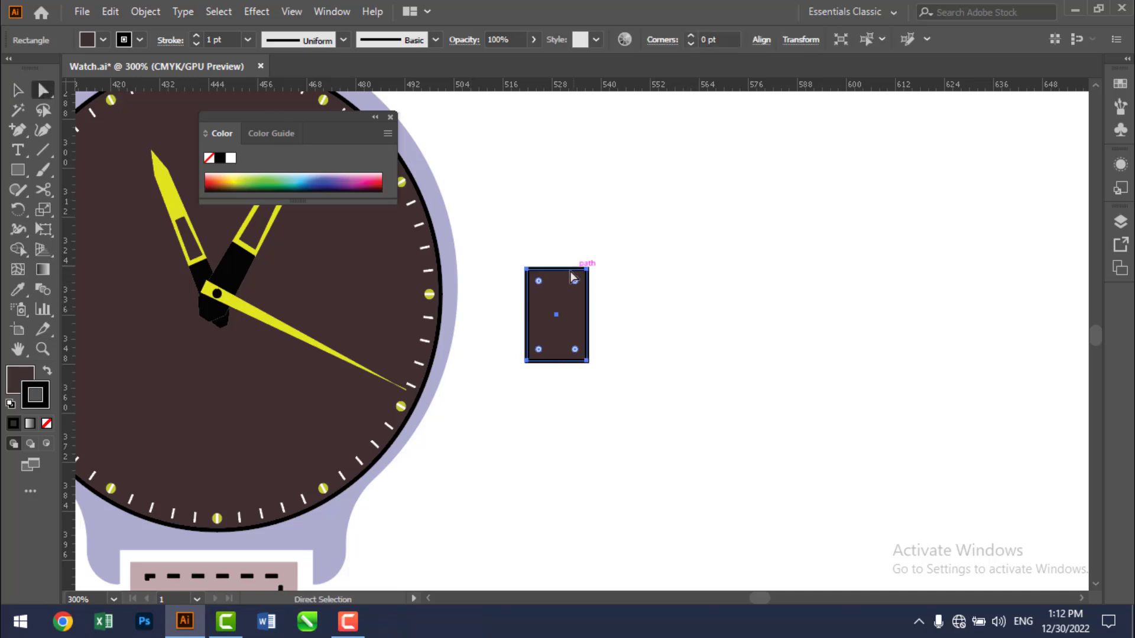
click(633, 277)
click(578, 283)
drag(575, 281, 569, 288)
key(ctrl+z)
- Round the upper-right and lower-right corners of the crown rectangle by a matching amount, leaving the left corners square
click(653, 294)
click(566, 293)
drag(576, 281, 552, 290)
click(639, 366)
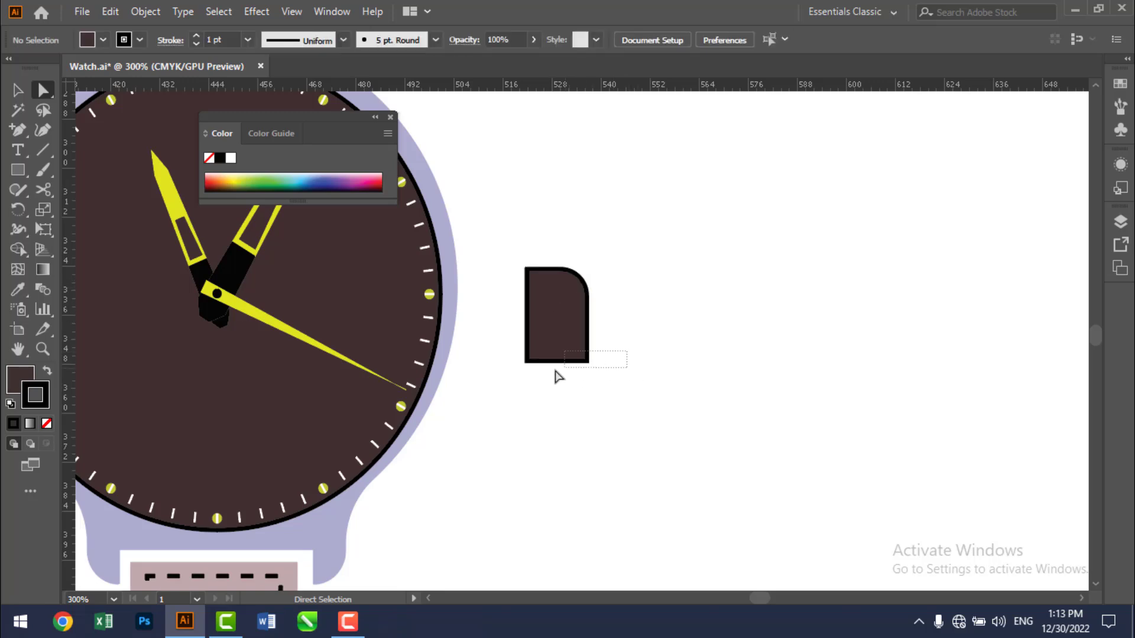
click(585, 358)
drag(577, 353, 543, 355)
drag(542, 357, 544, 355)
click(691, 329)
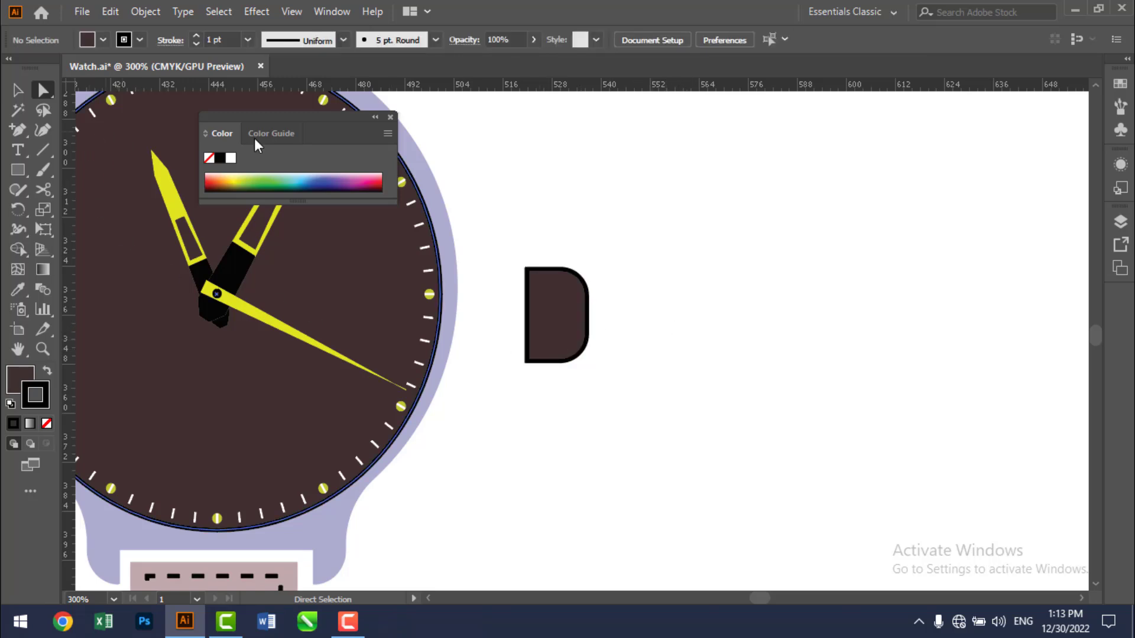
- Remove the black outline from the crown shape
click(539, 300)
click(47, 423)
click(661, 367)
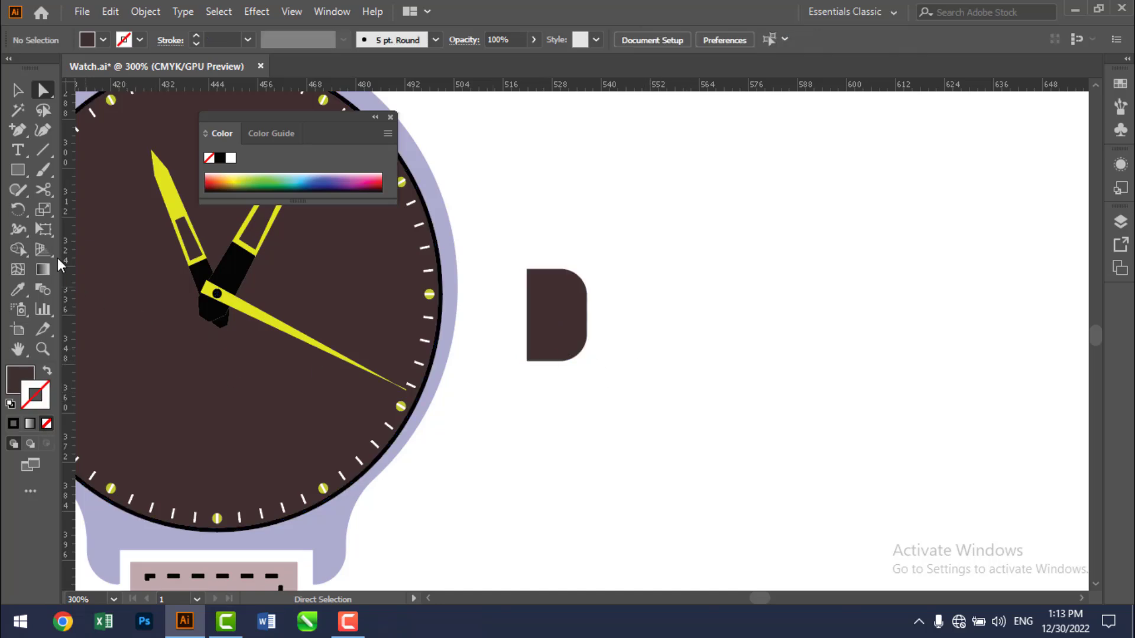
- Draw a thin horizontal rounded rectangle across the crown's upper part, extending slightly past its left edge
click(25, 174)
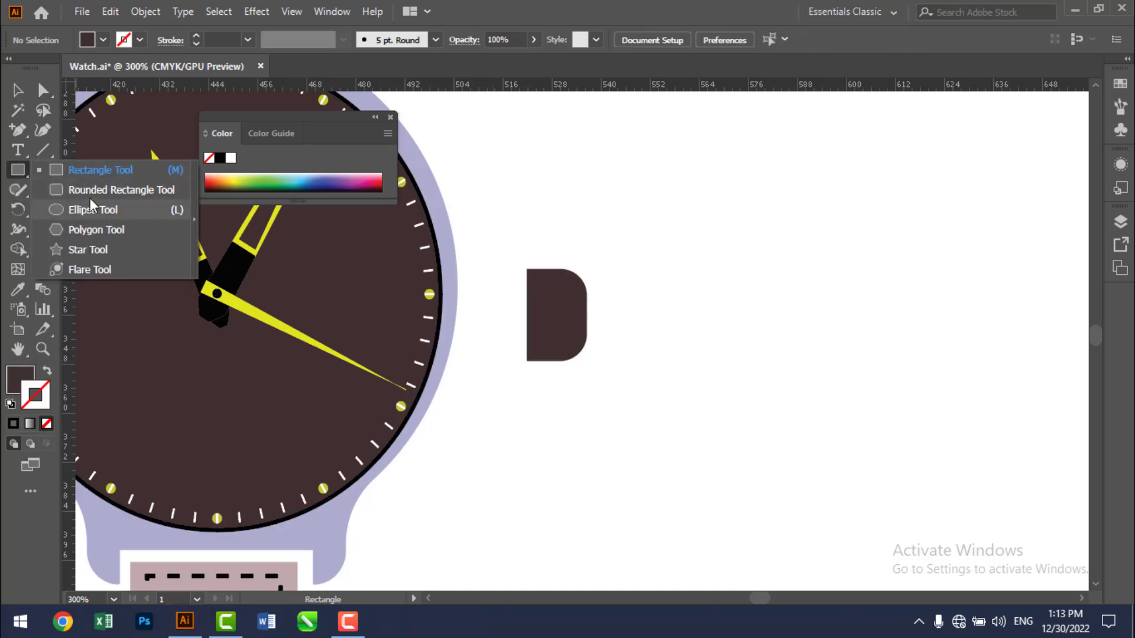
click(86, 191)
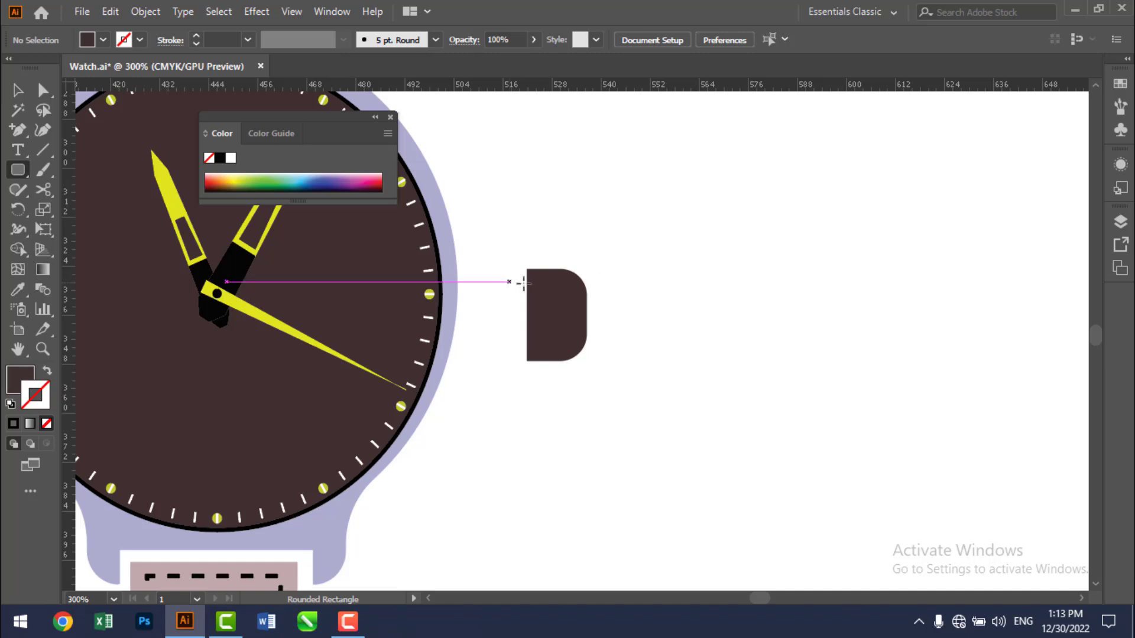
drag(520, 282, 566, 293)
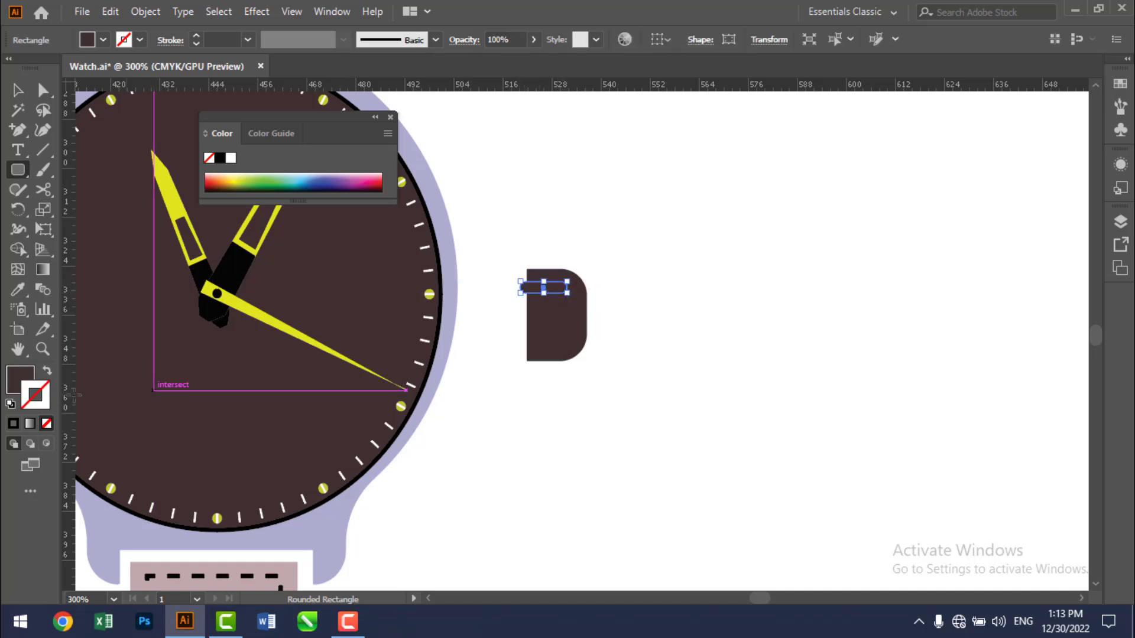
- Fill the thin rounded bar on the crown with a near-black reddish brown
double_click(25, 375)
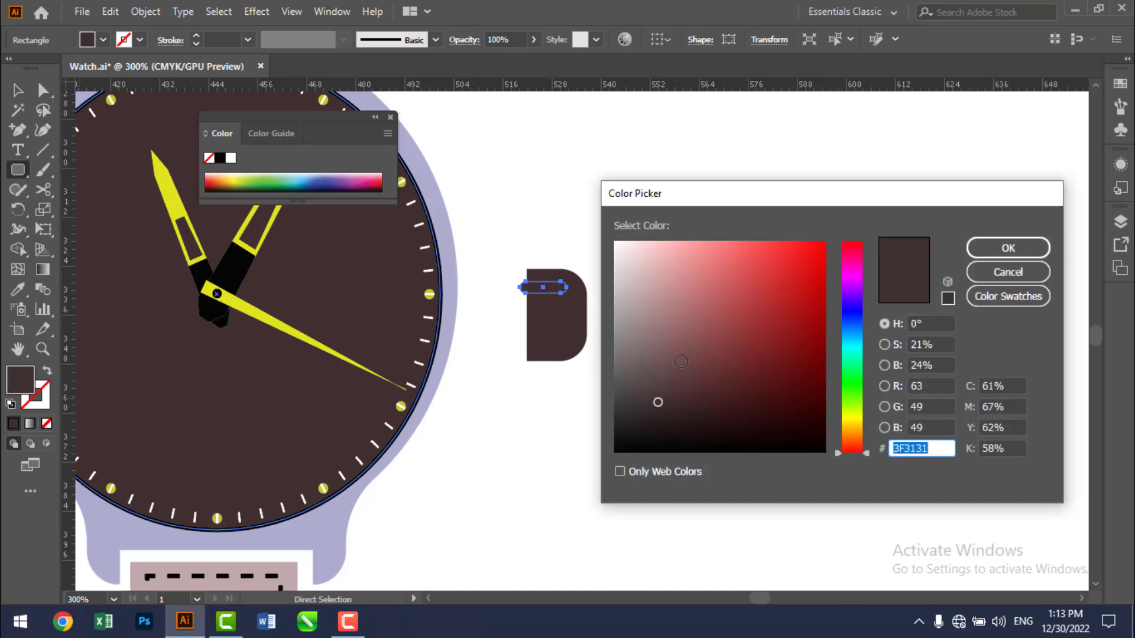
click(727, 432)
click(999, 247)
key(v)
click(744, 304)
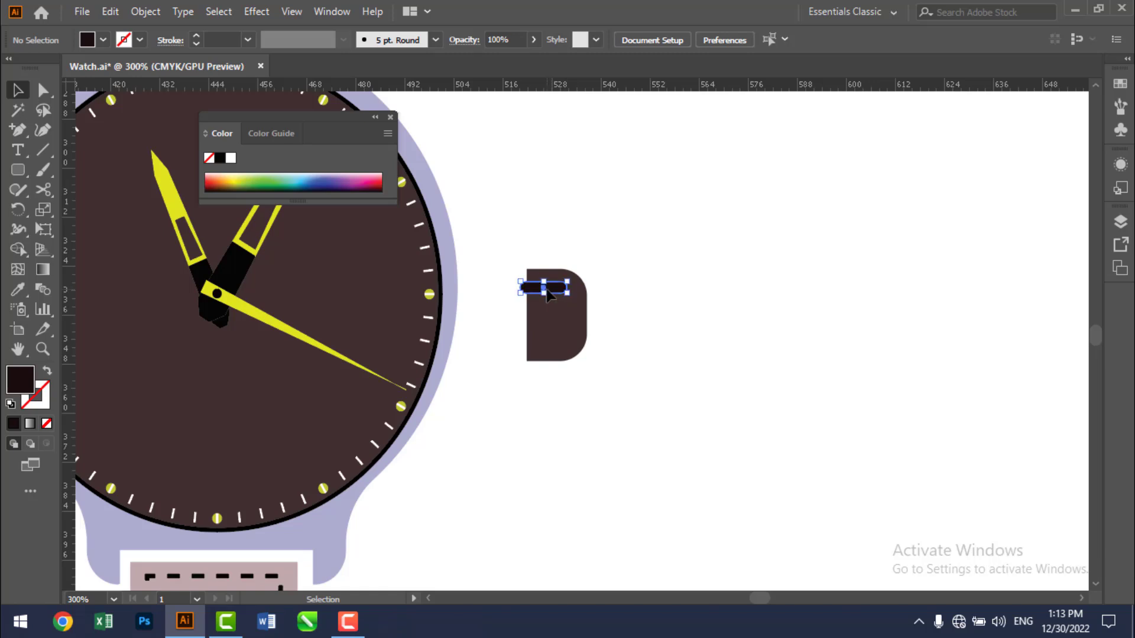
- Duplicate the dark bar three times down the crown at roughly even spacing to make four grooves
click(556, 288)
mouse_move(555, 296)
mouse_down()
mouse_move(558, 315)
mouse_move(558, 304)
mouse_up()
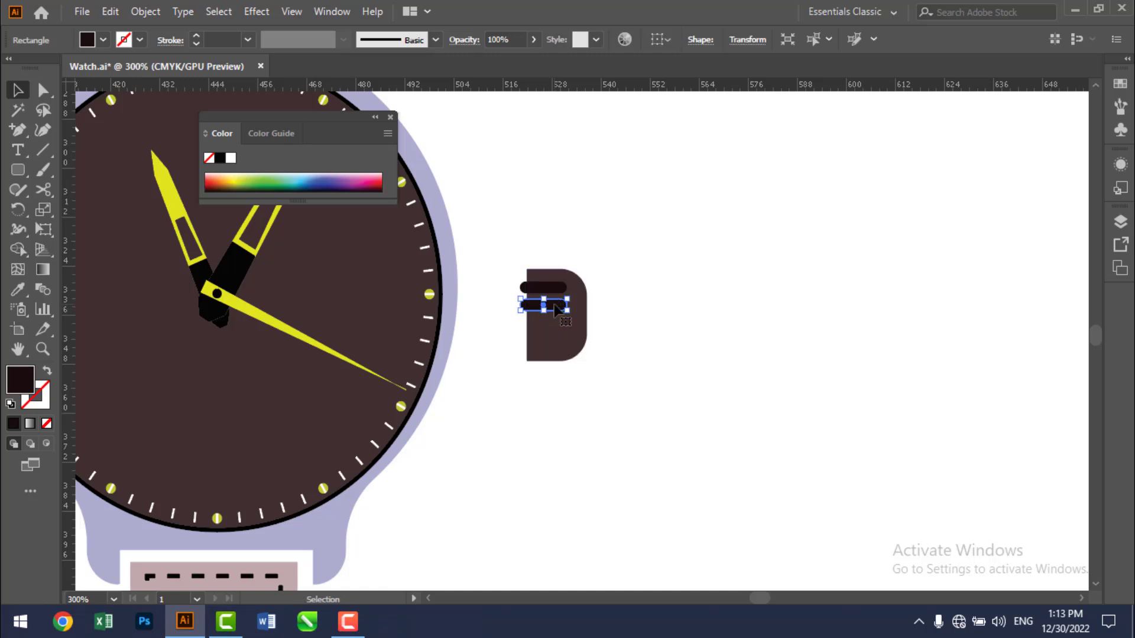
drag(557, 309, 551, 341)
click(654, 310)
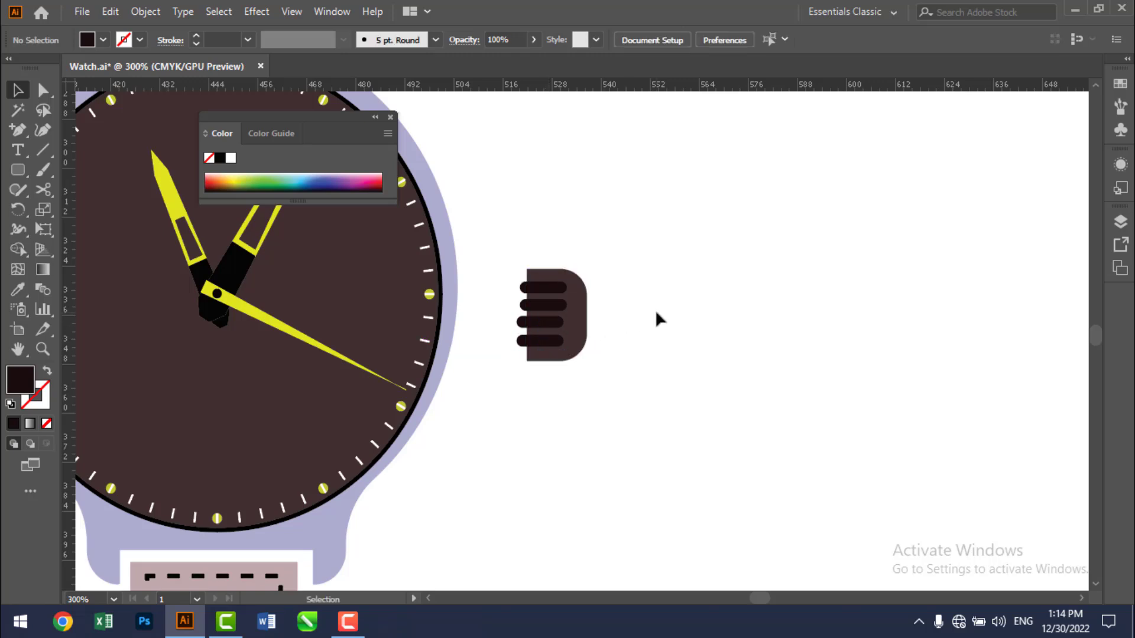
- Align the crown's four dark bars to their common horizontal centre
drag(654, 249, 583, 383)
drag(496, 267, 569, 357)
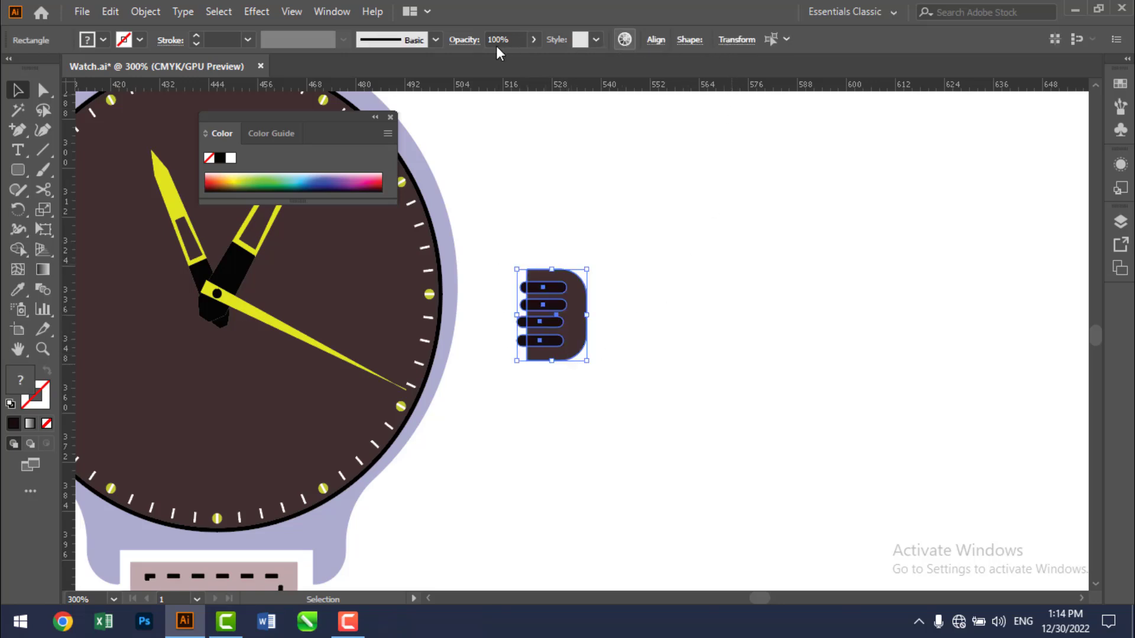
click(689, 269)
click(542, 289)
shift+click(543, 304)
shift+click(549, 325)
shift+click(548, 341)
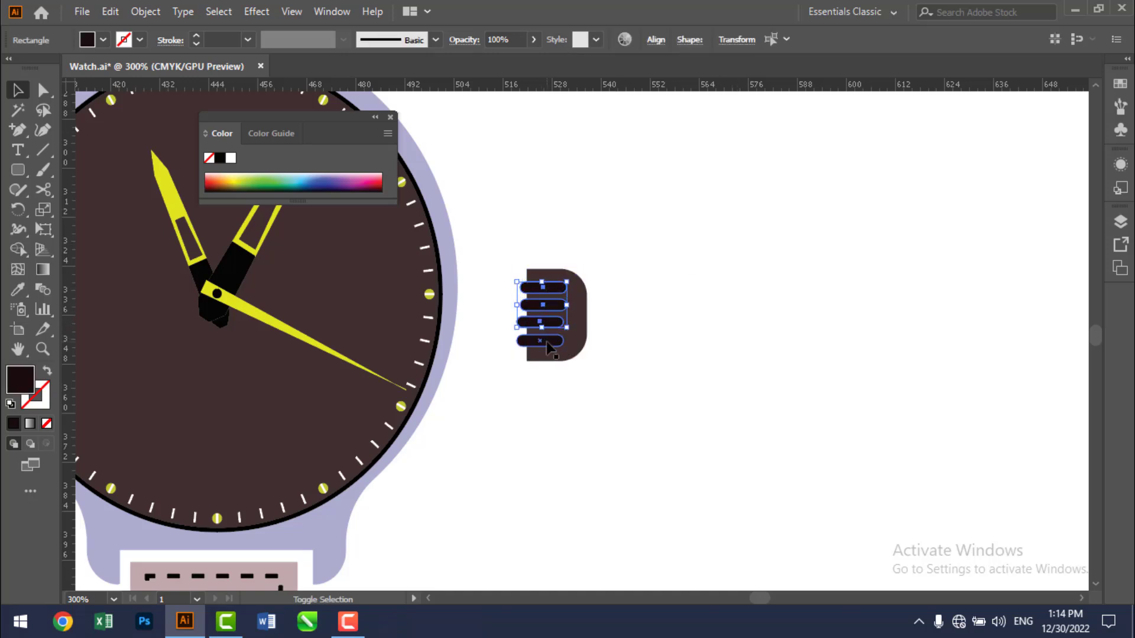
click(655, 39)
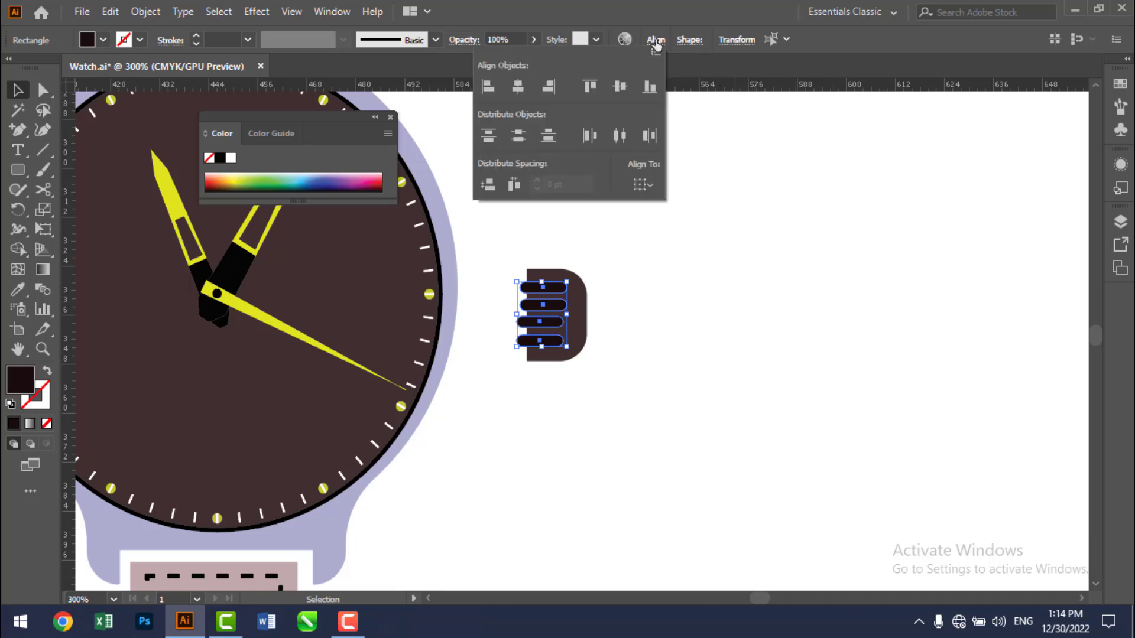
click(517, 87)
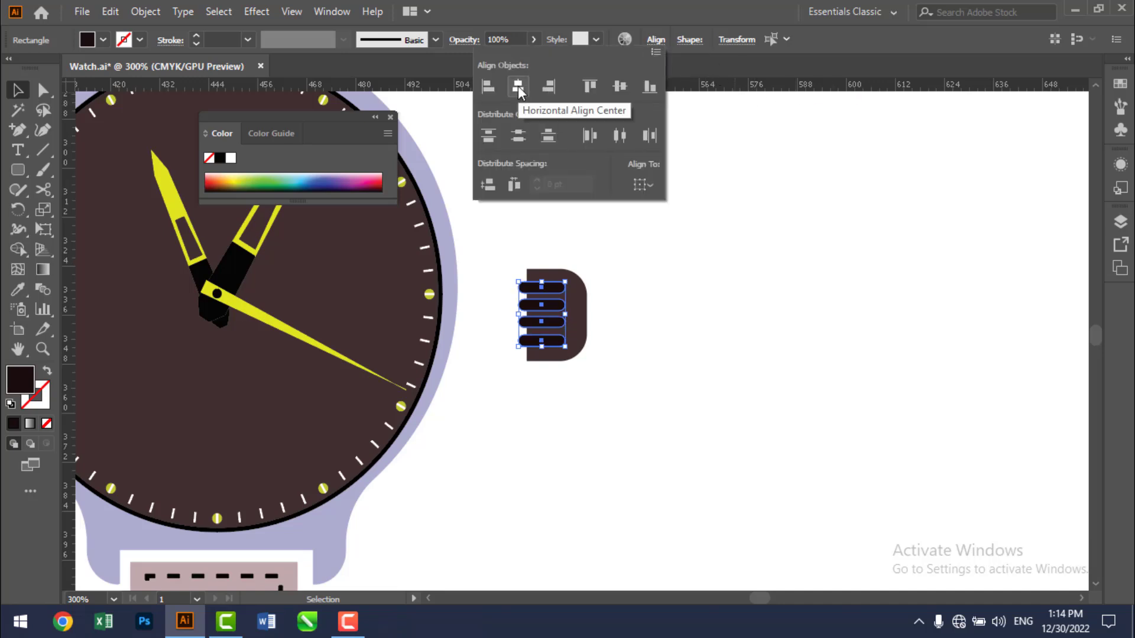
- Group the crown body with its four dark bars
drag(692, 207, 501, 434)
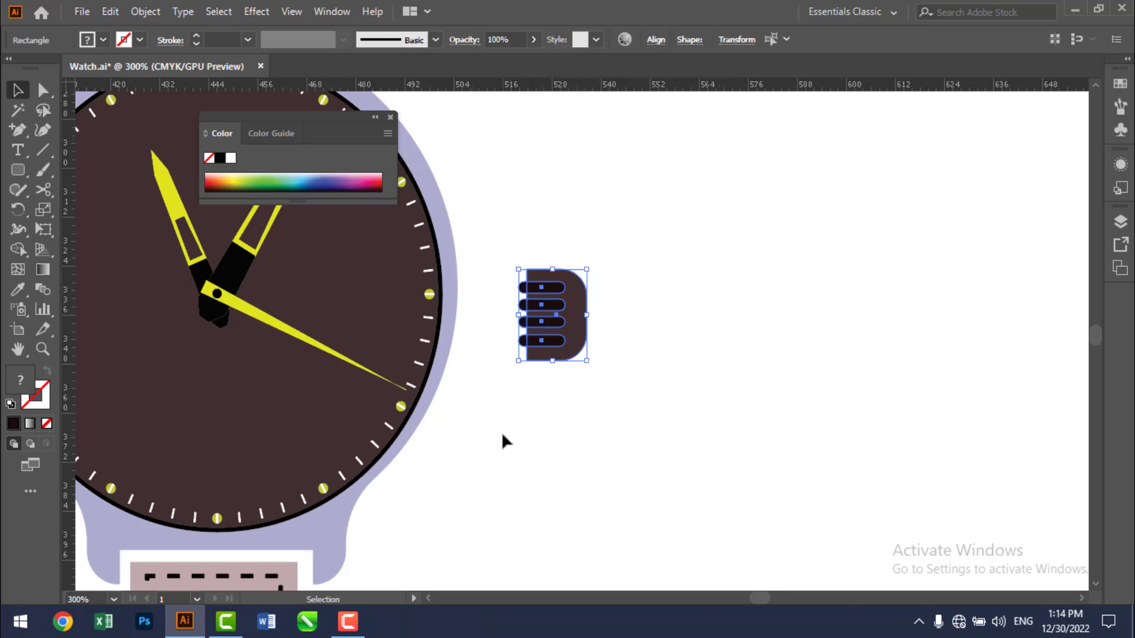
key(ctrl+g)
click(622, 324)
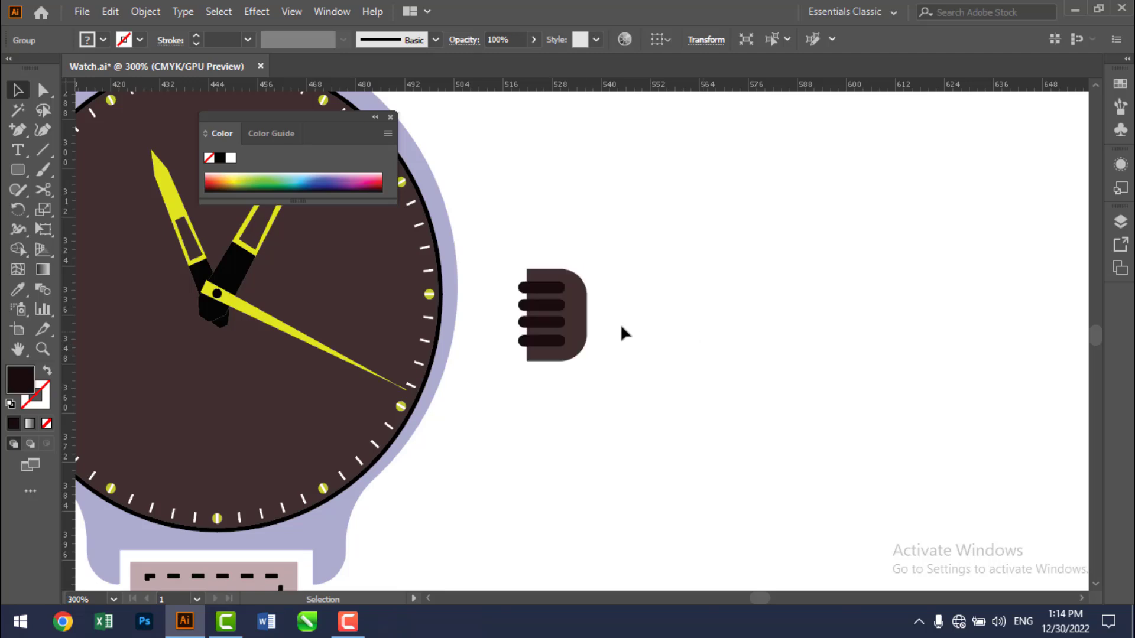
- Place the crown group over the right edge of the second watch's case and send it to the back
drag(578, 328, 495, 307)
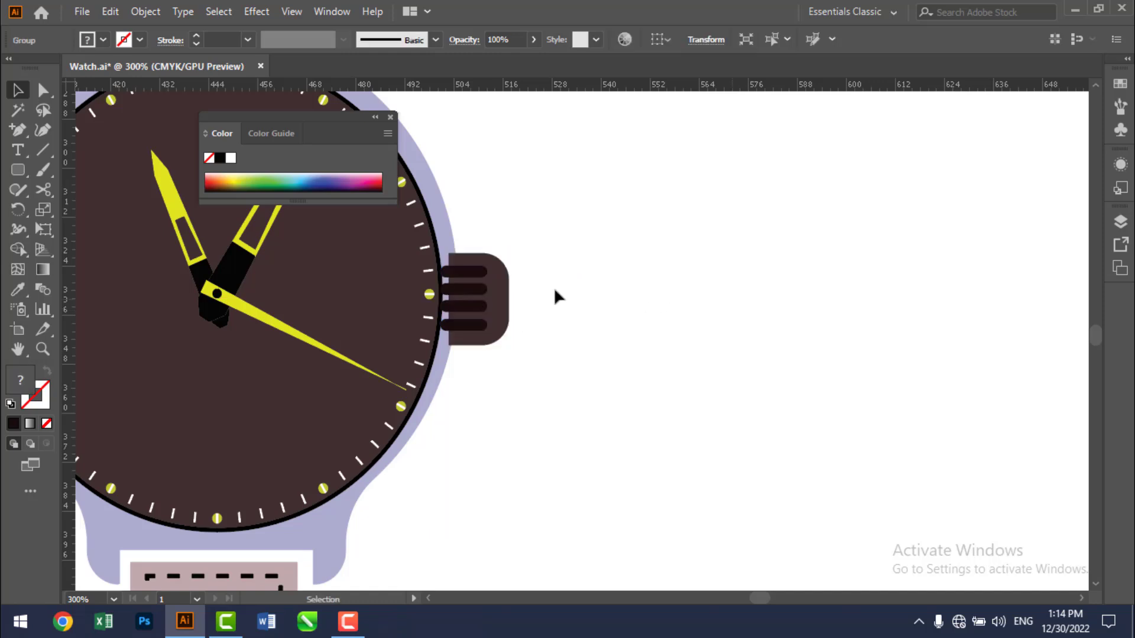
click(498, 282)
right_click(498, 280)
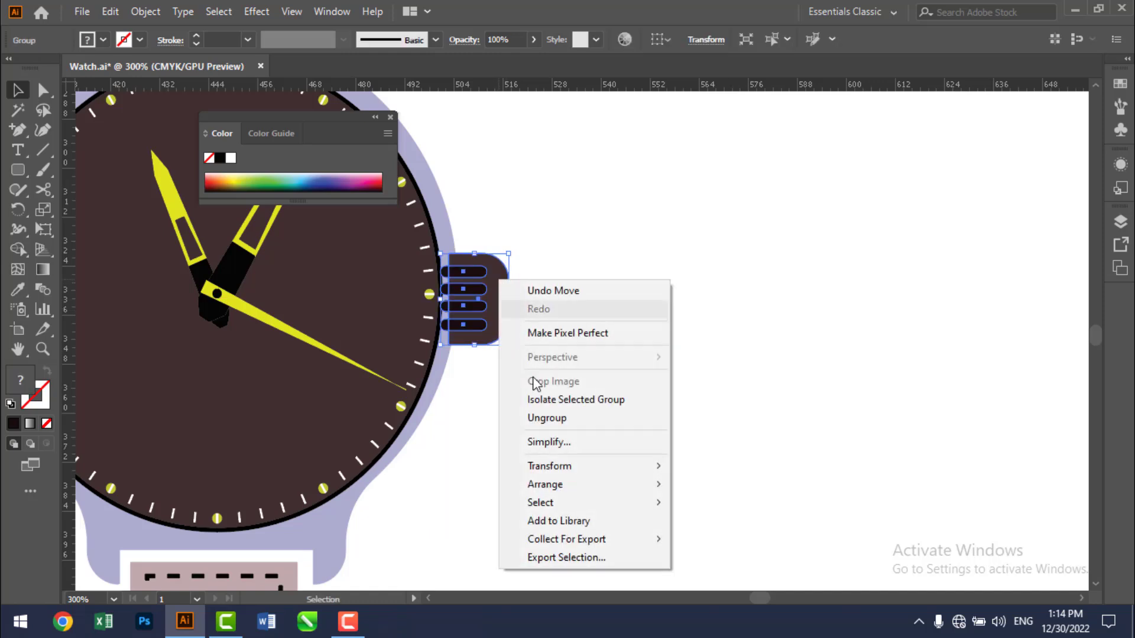
mouse_move(597, 488)
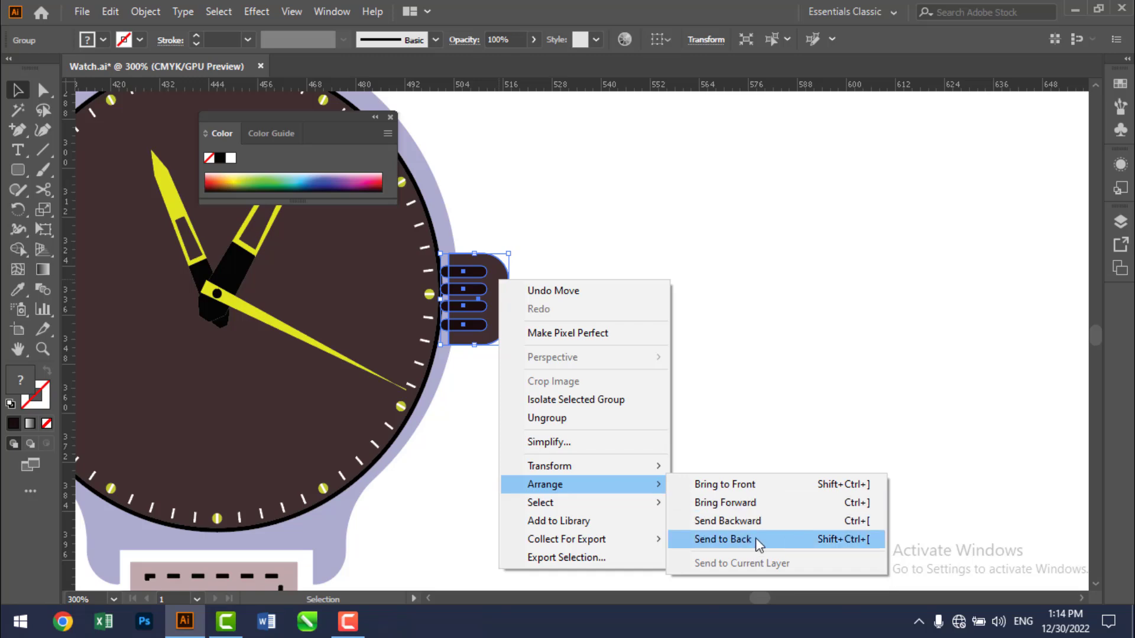
click(730, 537)
click(661, 343)
- Reduce the height of the second watch's crown to roughly match the size of the reference watch's crown
key(z)
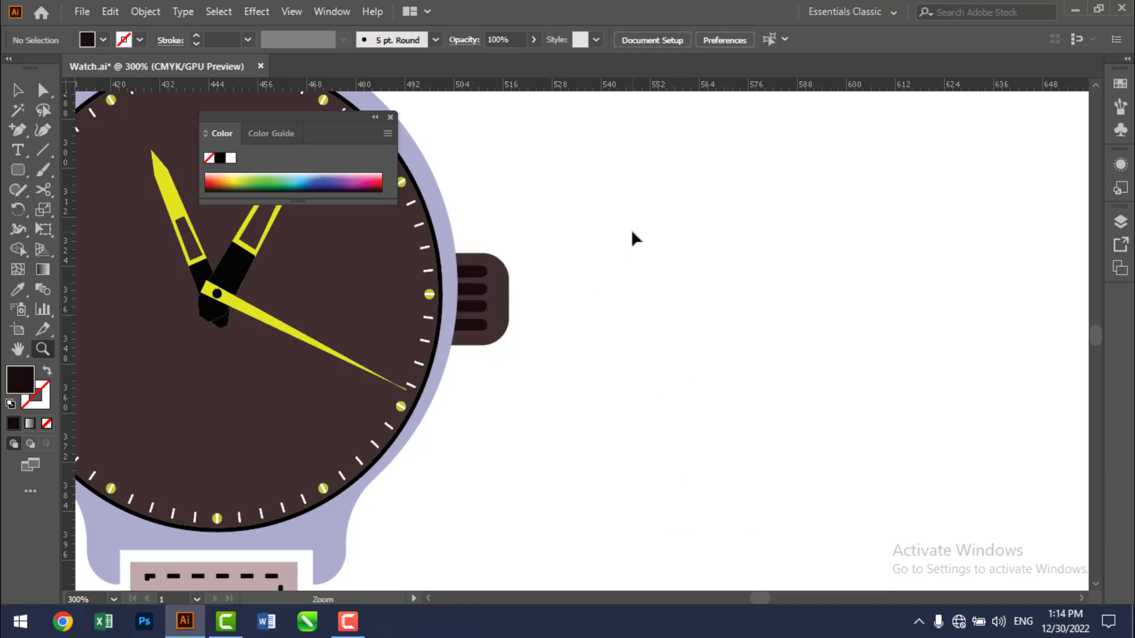
alt+click(487, 359)
alt+click(457, 364)
alt+click(459, 362)
alt+click(564, 338)
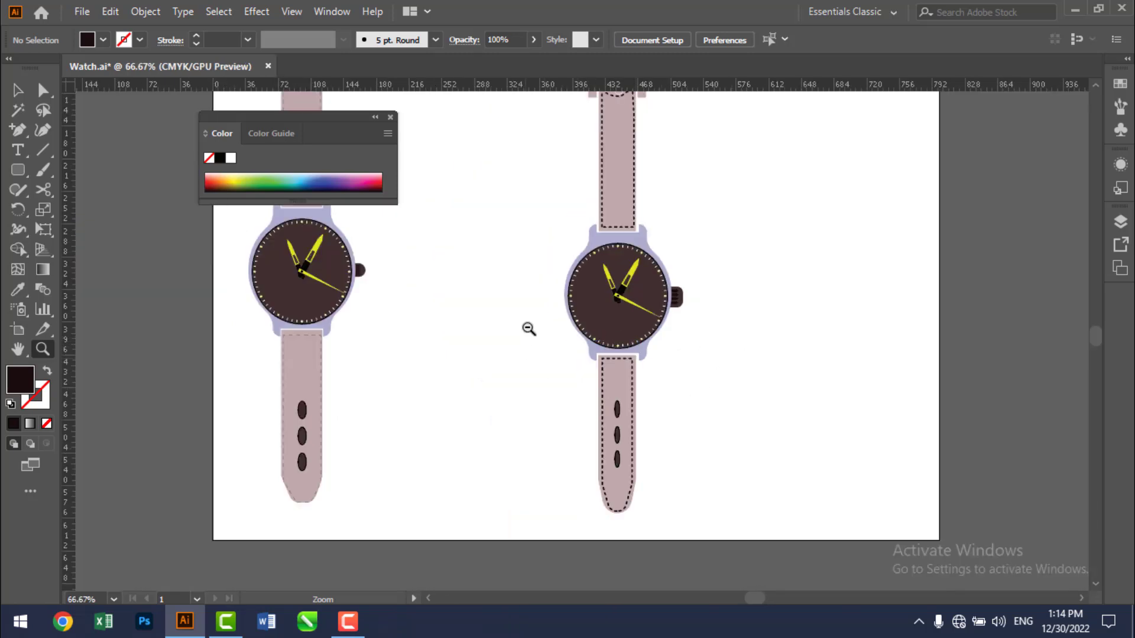
click(18, 90)
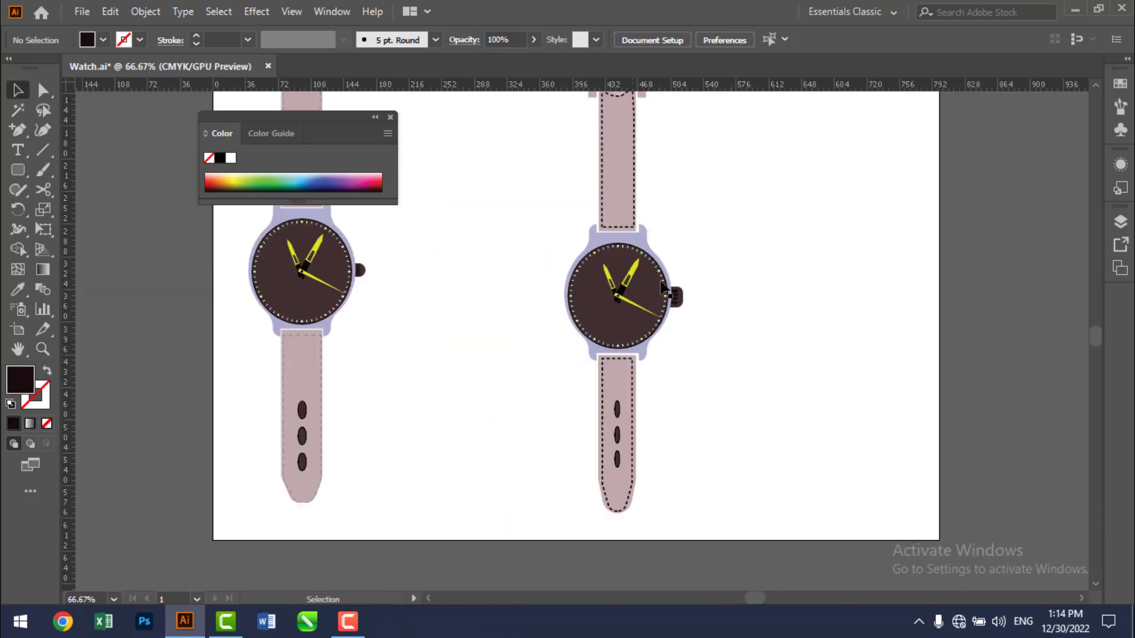
click(678, 308)
click(678, 308)
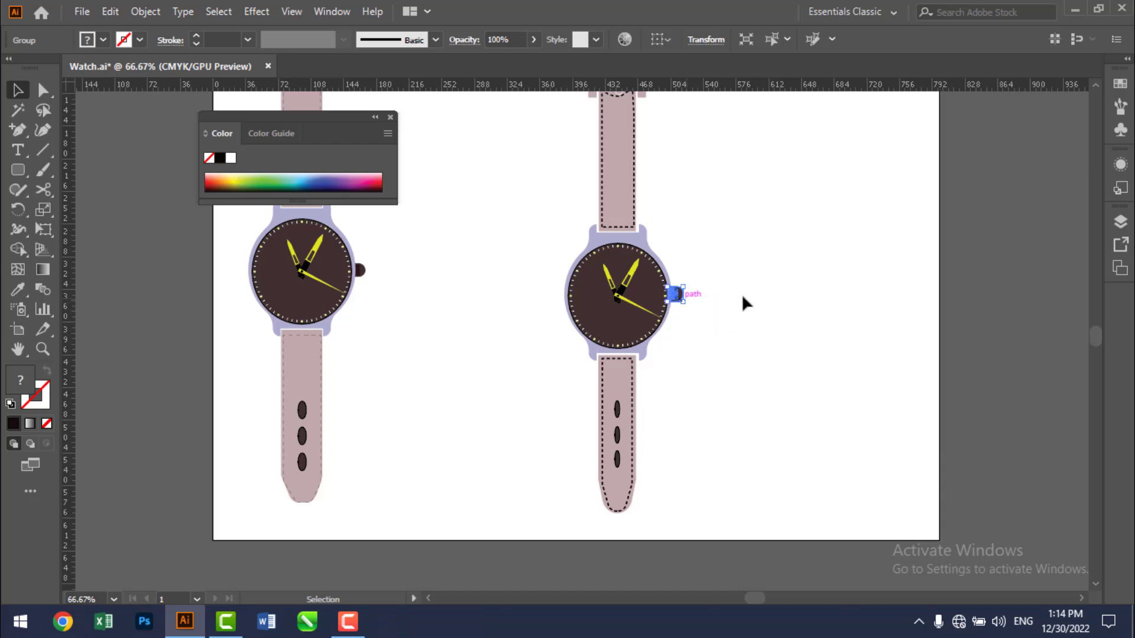
click(680, 312)
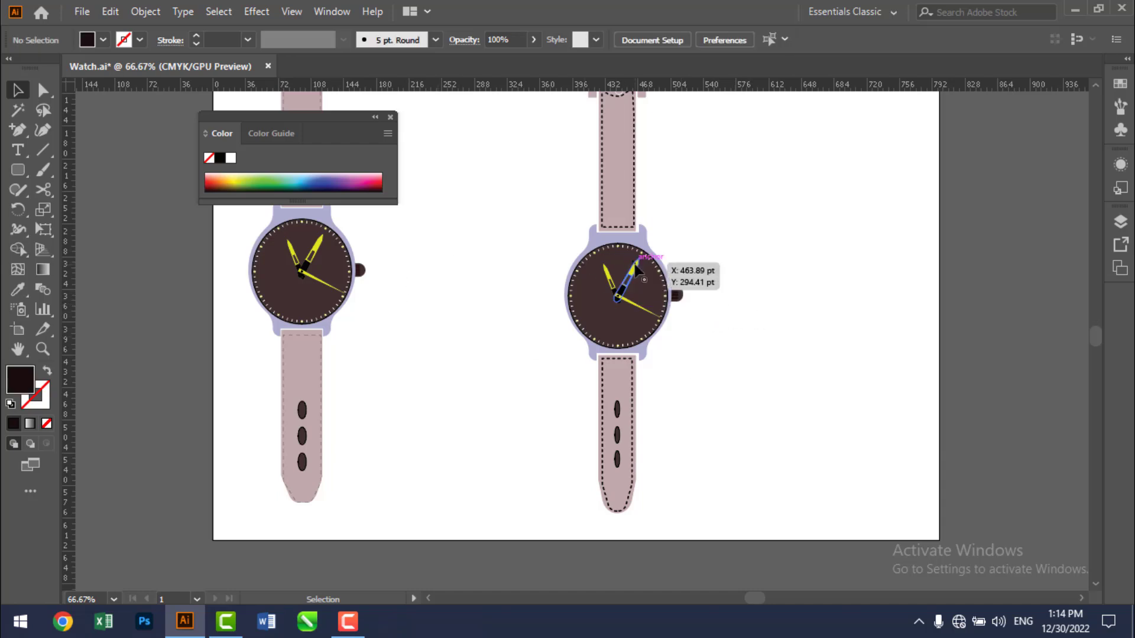
drag(491, 263, 665, 317)
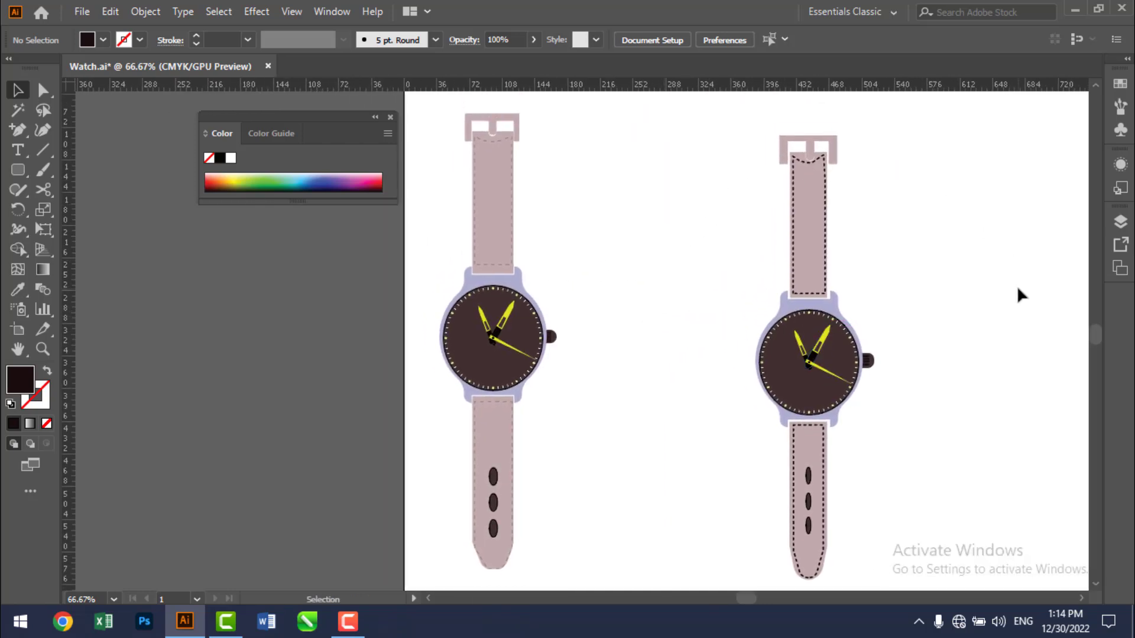